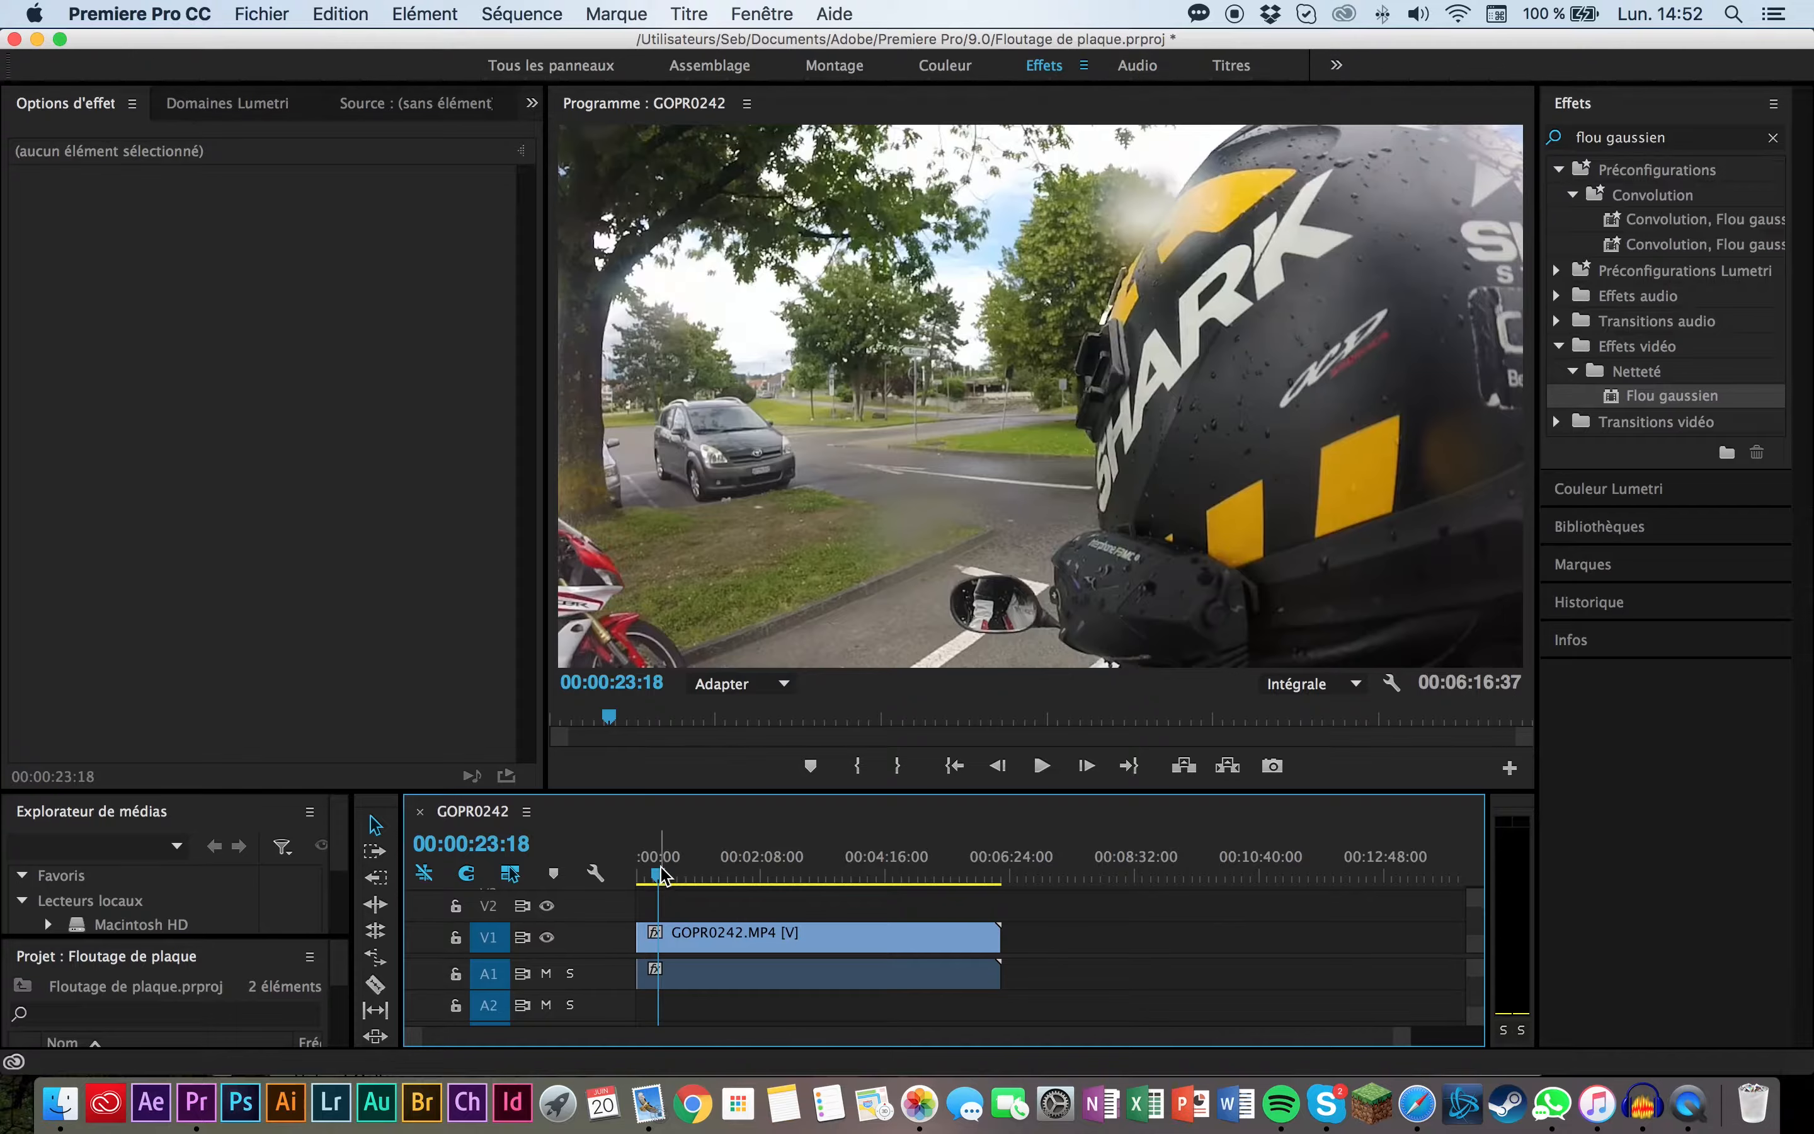
# Step: Trim the start of the GOPR0242.MP4 clip to 00:00:23:18, closing the gap, and return the playhead to the sequence start
pyautogui.moveTo(643, 933); pyautogui.dragTo(694, 941)
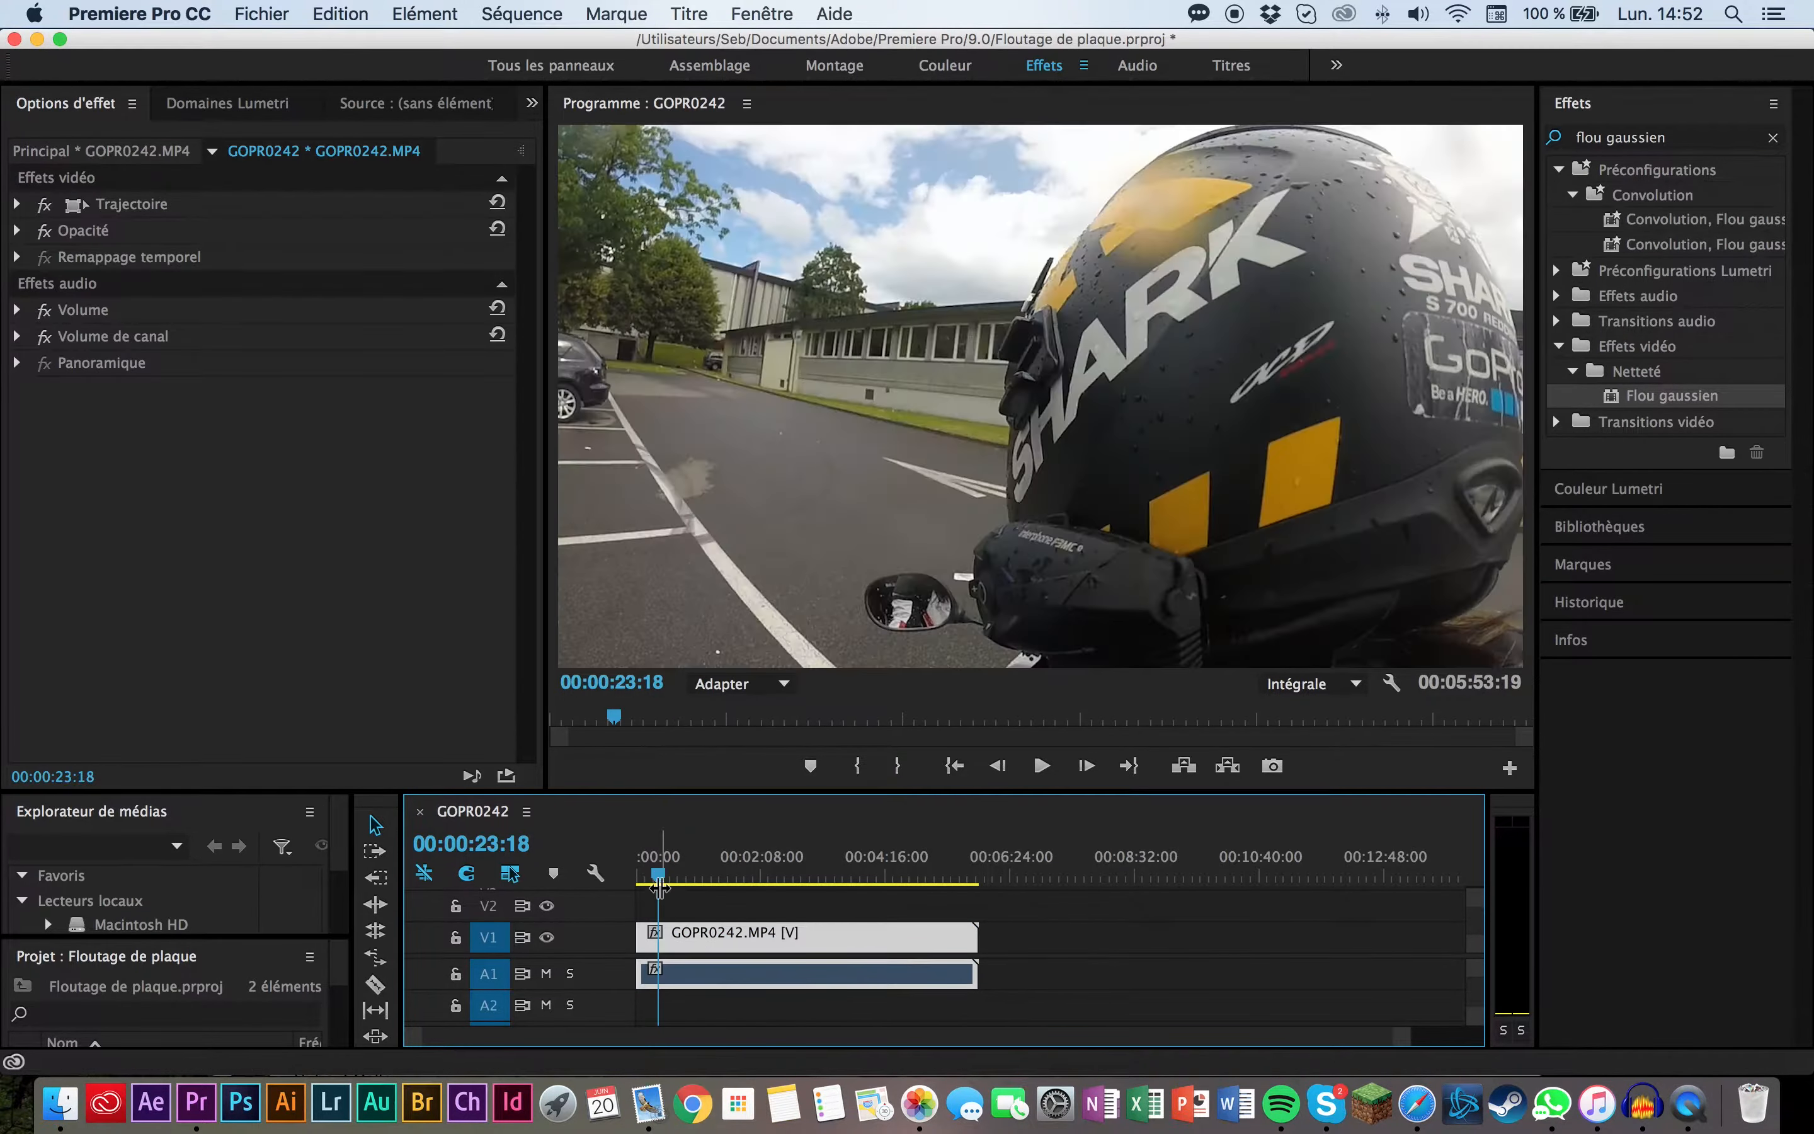
pyautogui.press('Home')
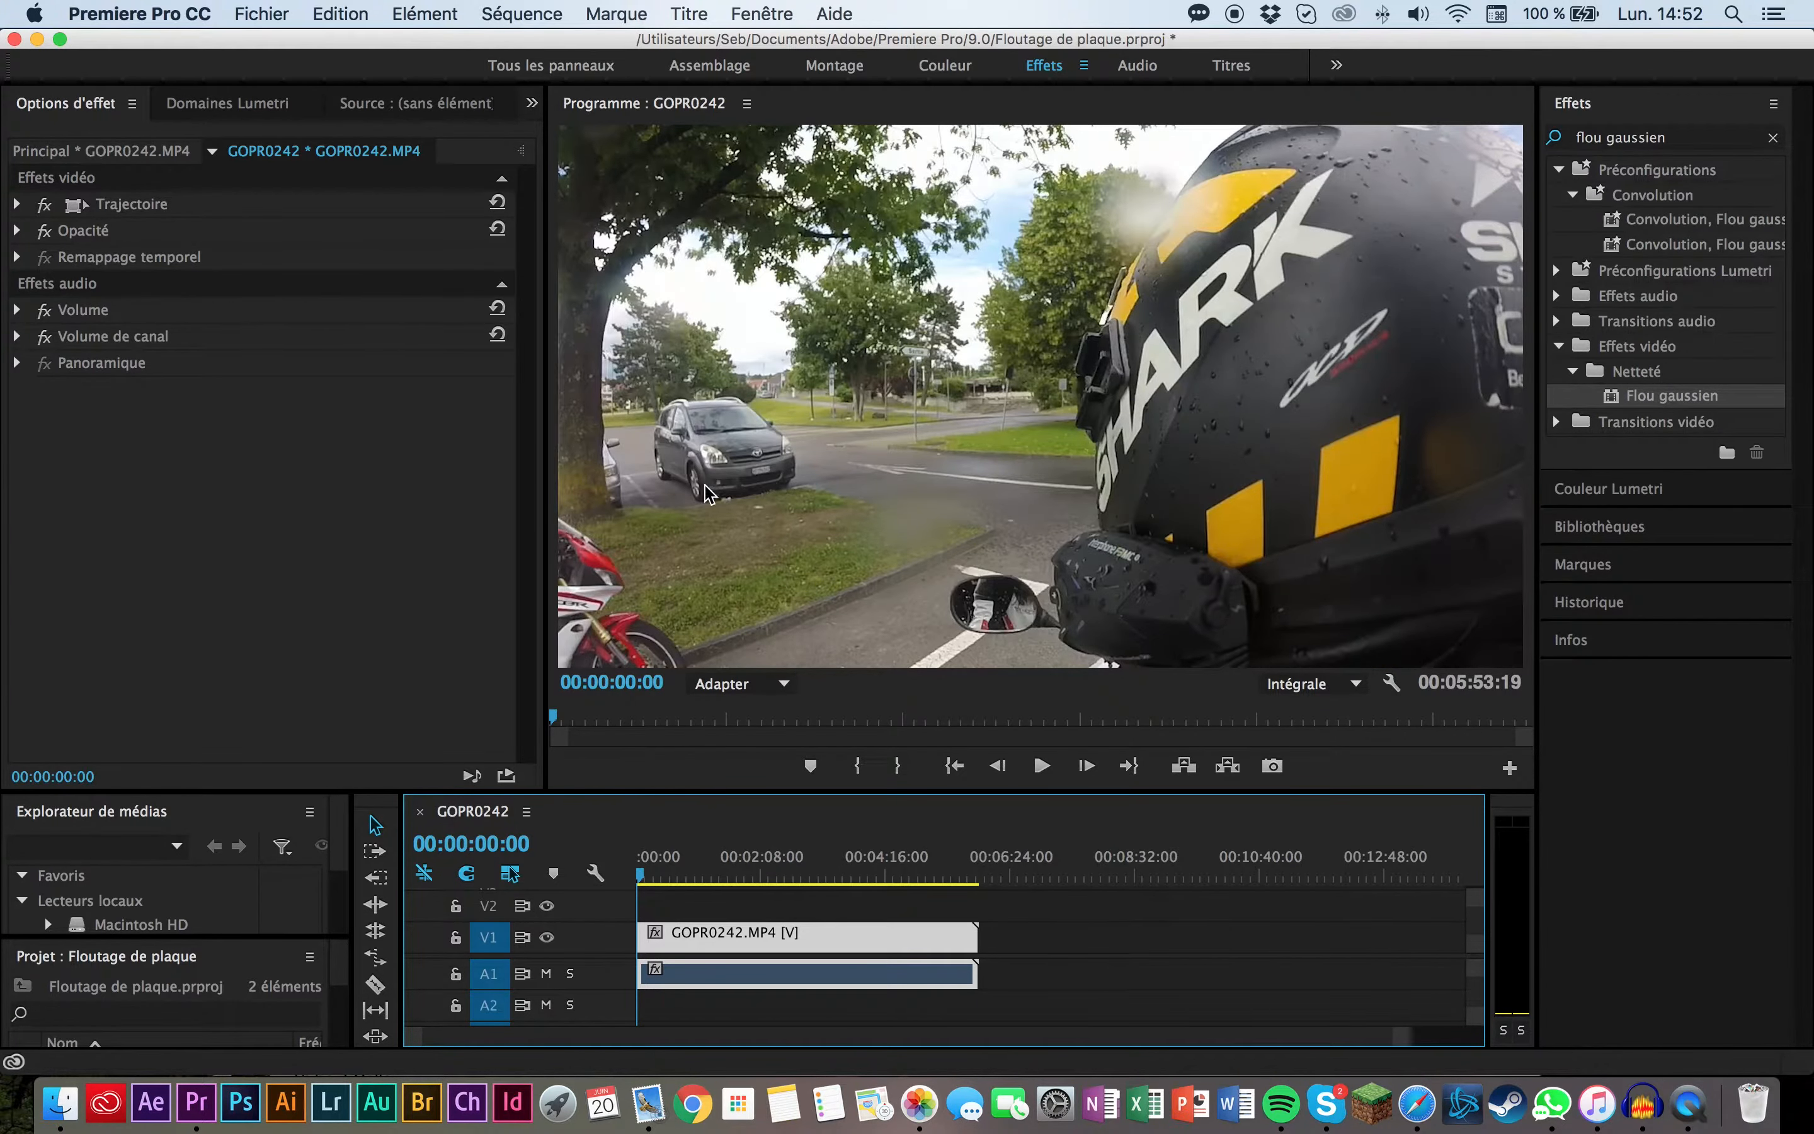
# Step: Clear the effects search, view the Audio and Couleur workspaces, and return to the Effets workspace
pyautogui.click(1770, 139)
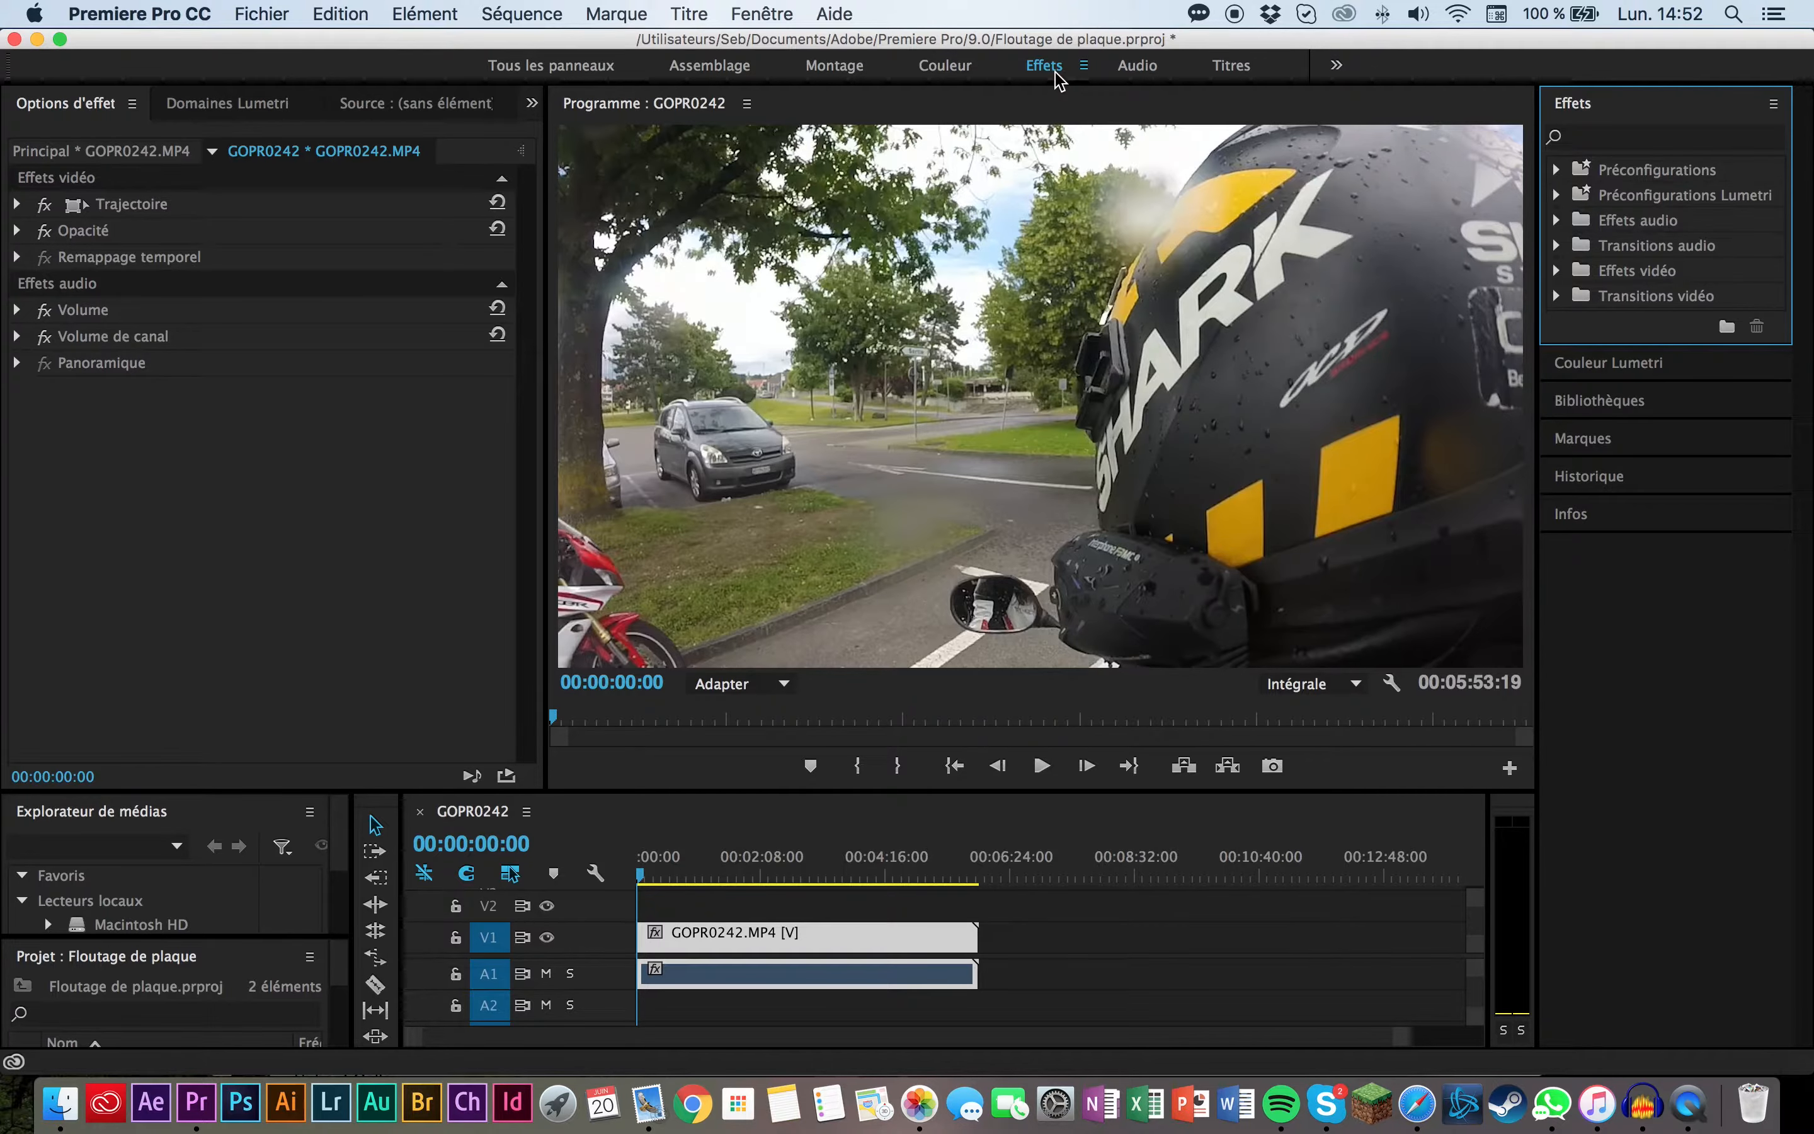
pyautogui.click(1140, 68)
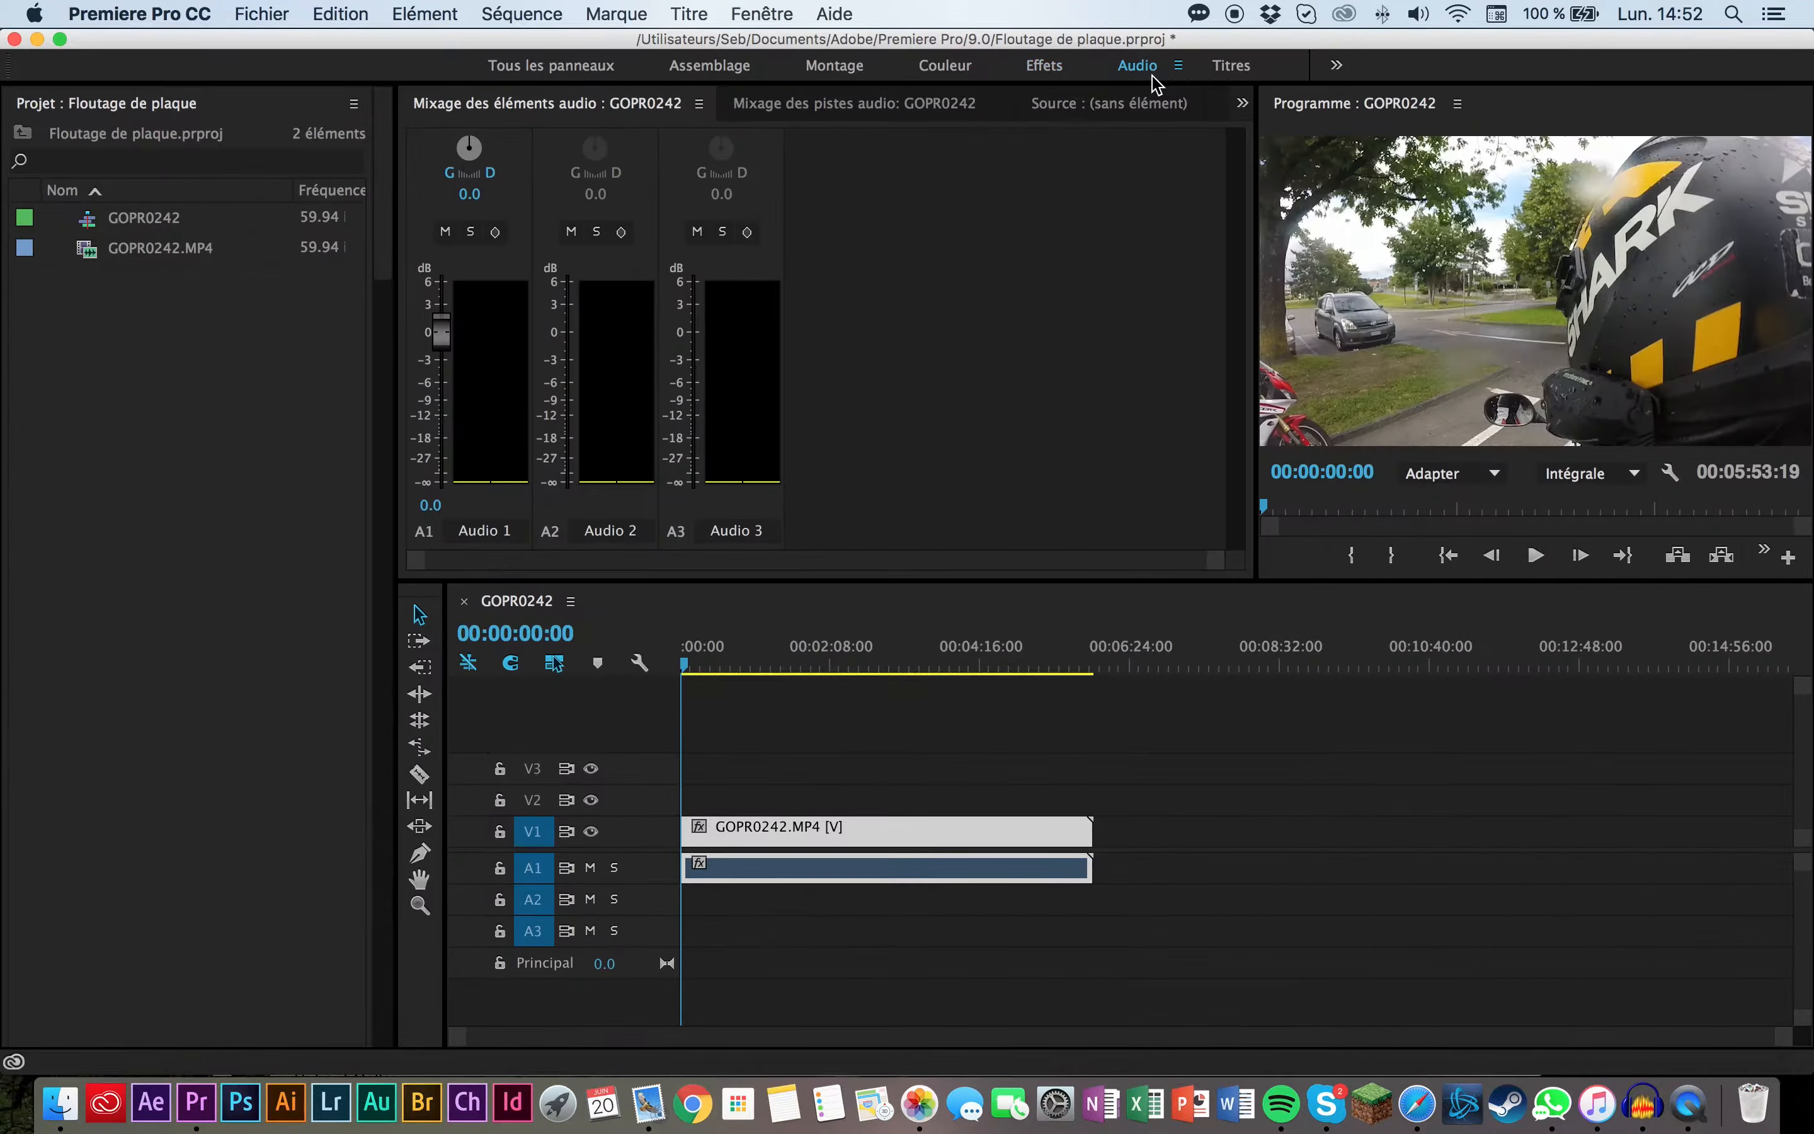
pyautogui.click(929, 70)
pyautogui.click(1045, 74)
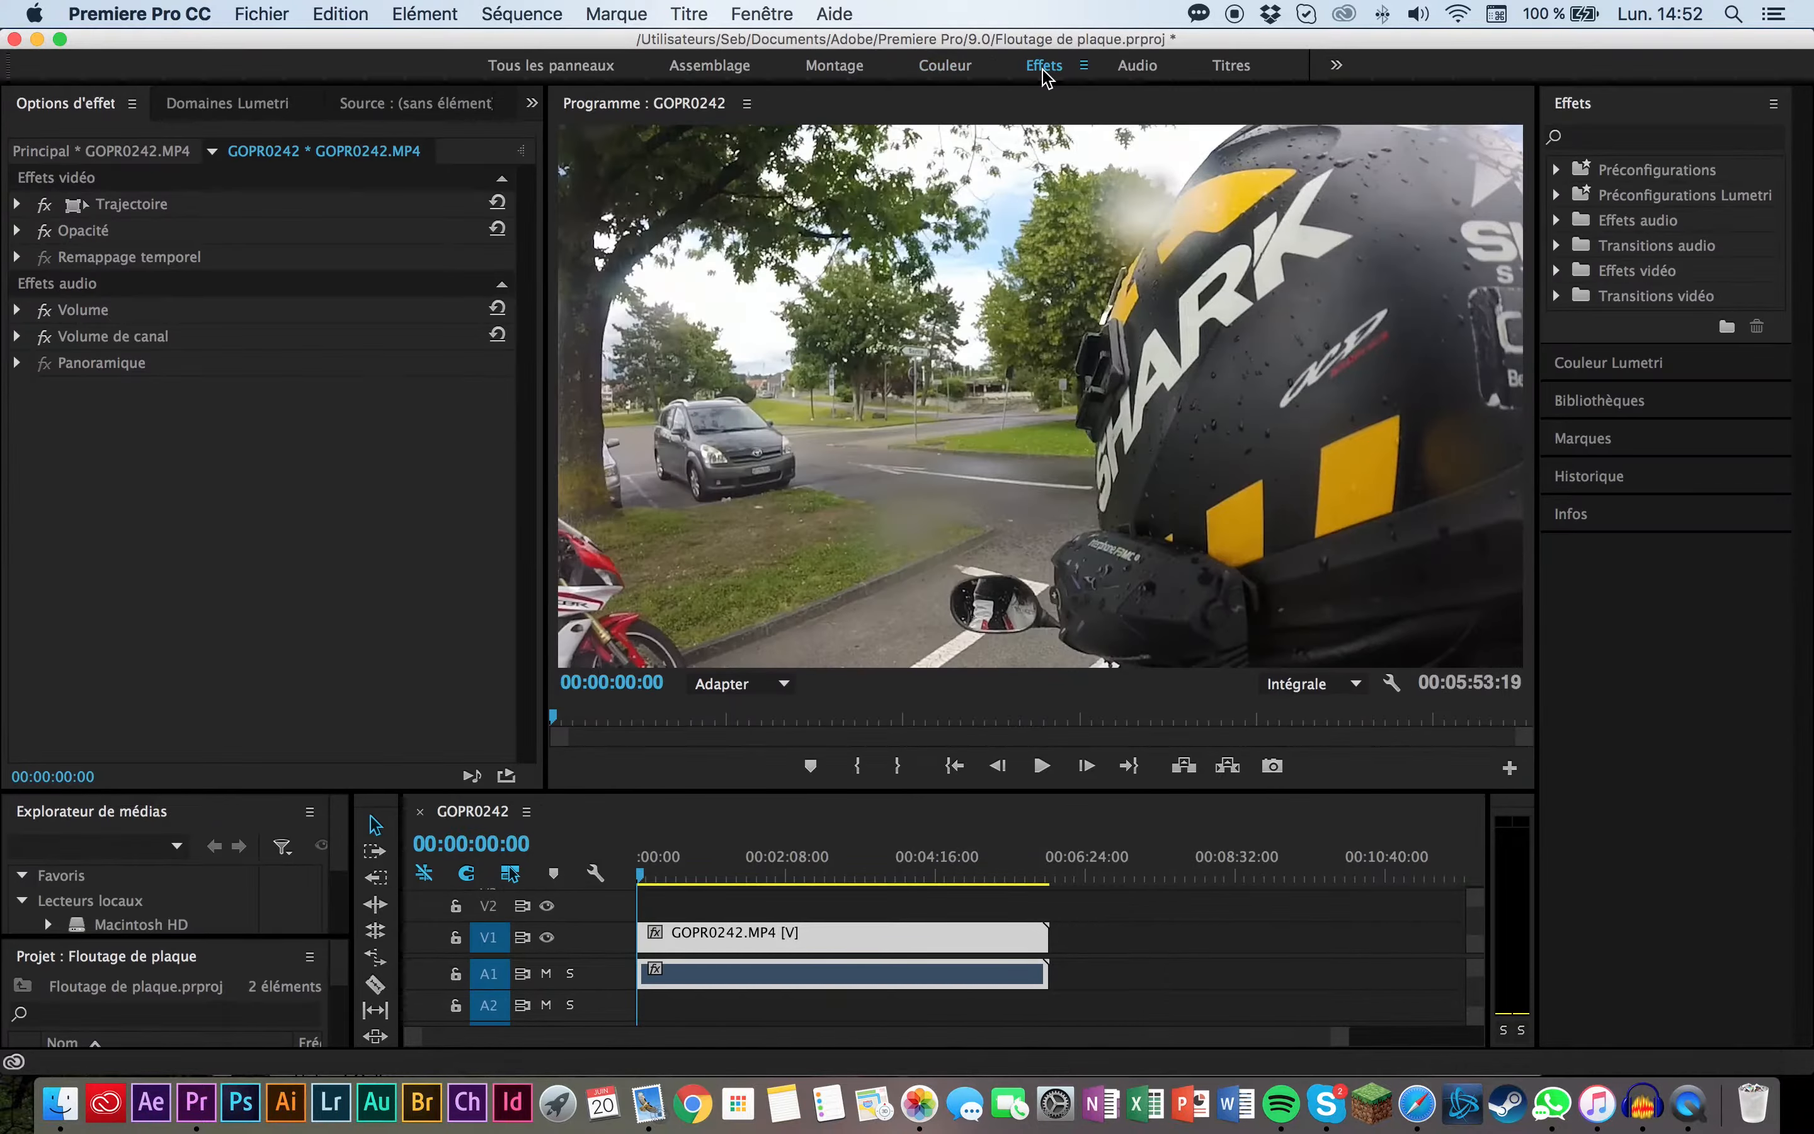
# Step: Search the effects for "flou gaussien" and apply the Flou gaussien video effect to the GOPR0242.MP4 clip
pyautogui.click(1713, 139)
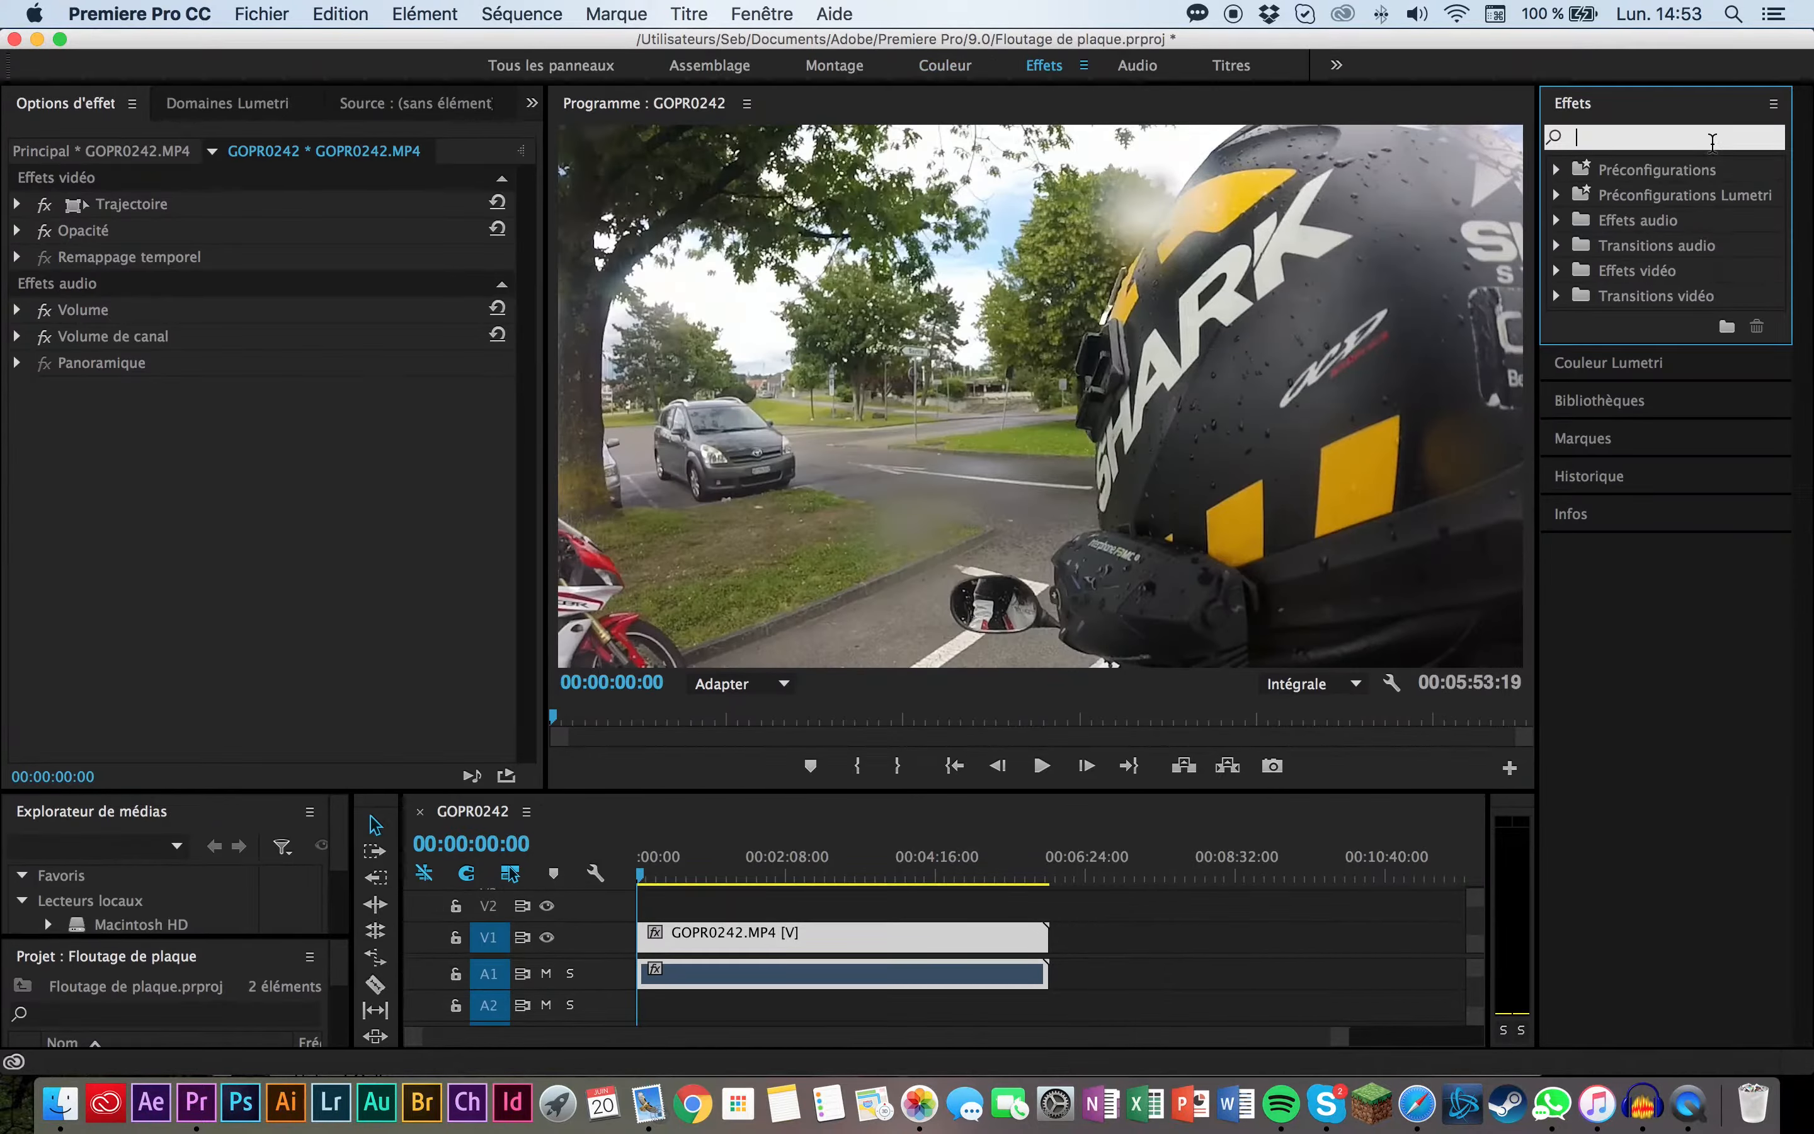
pyautogui.write('fl')
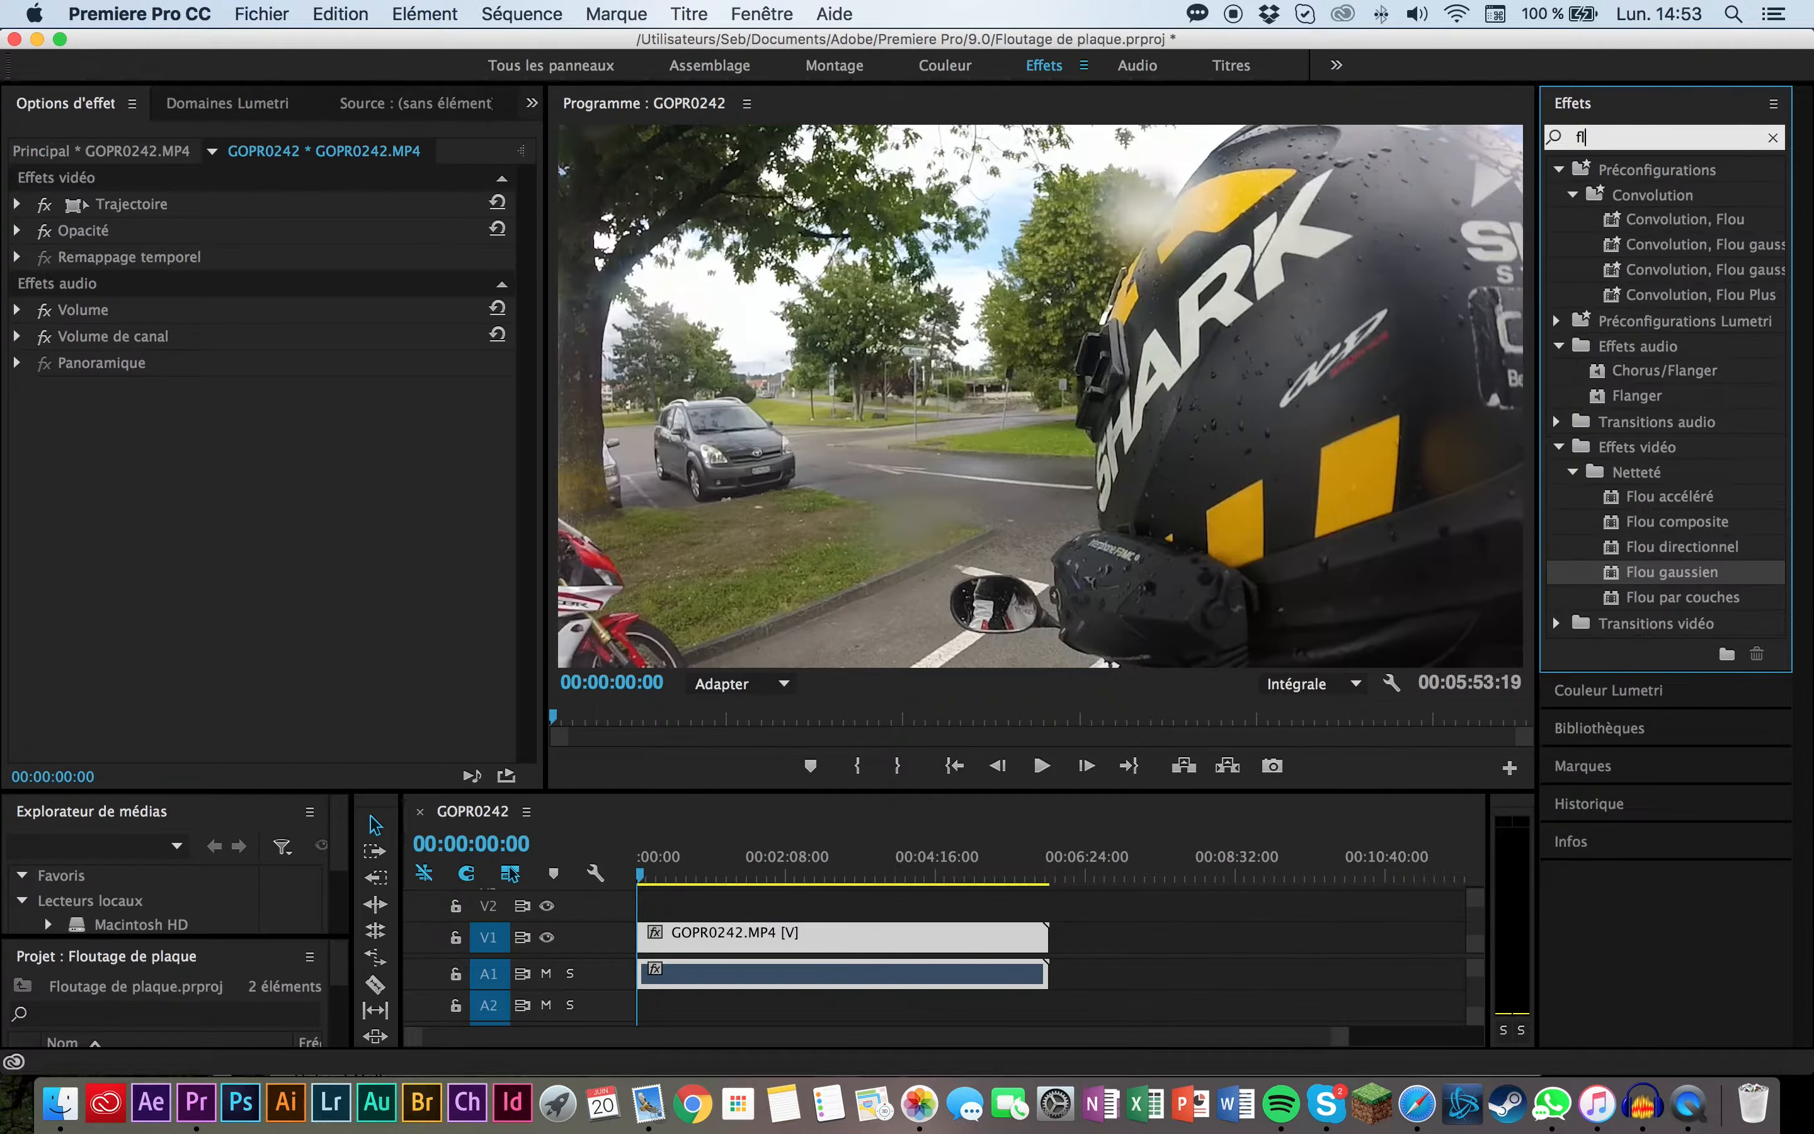
pyautogui.write('ou gaussien')
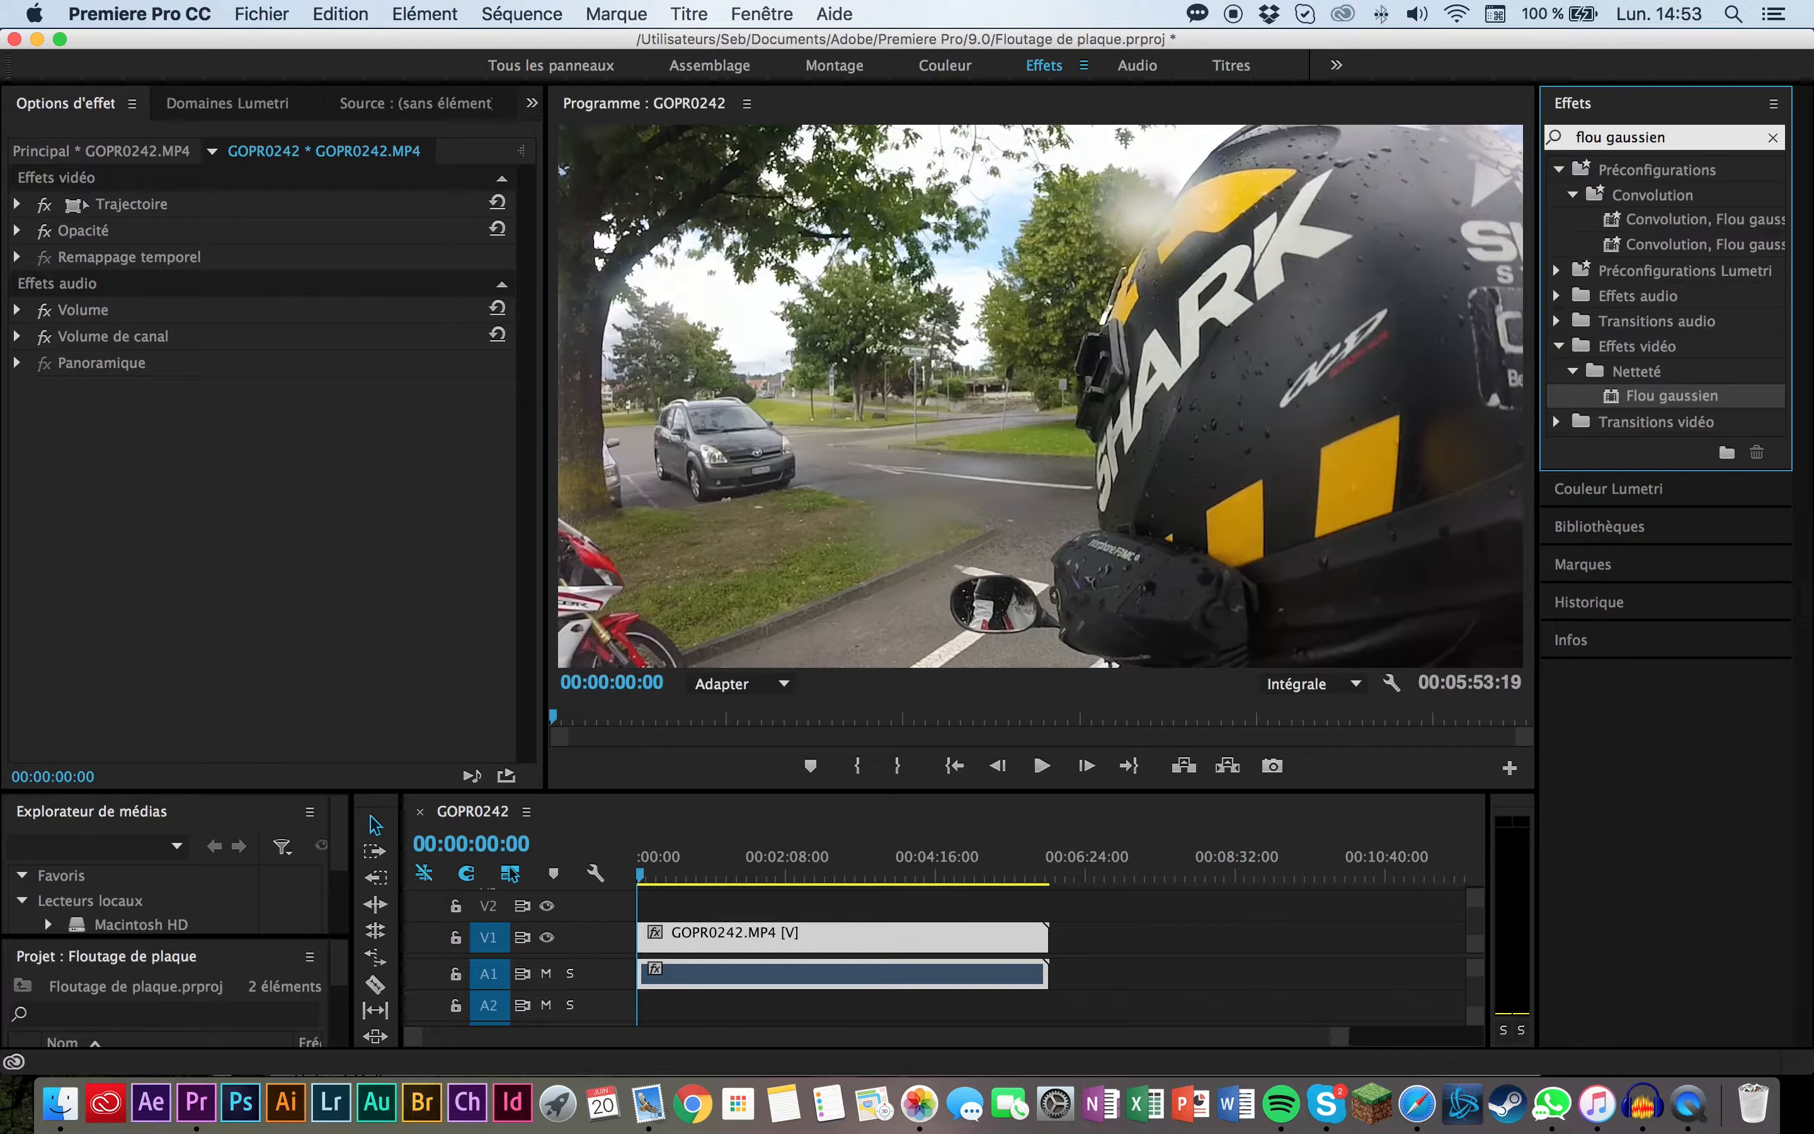
pyautogui.moveTo(1672, 133); pyautogui.dragTo(1556, 147)
pyautogui.moveTo(1701, 407); pyautogui.dragTo(743, 960)
pyautogui.hscroll(3, 749, 945)
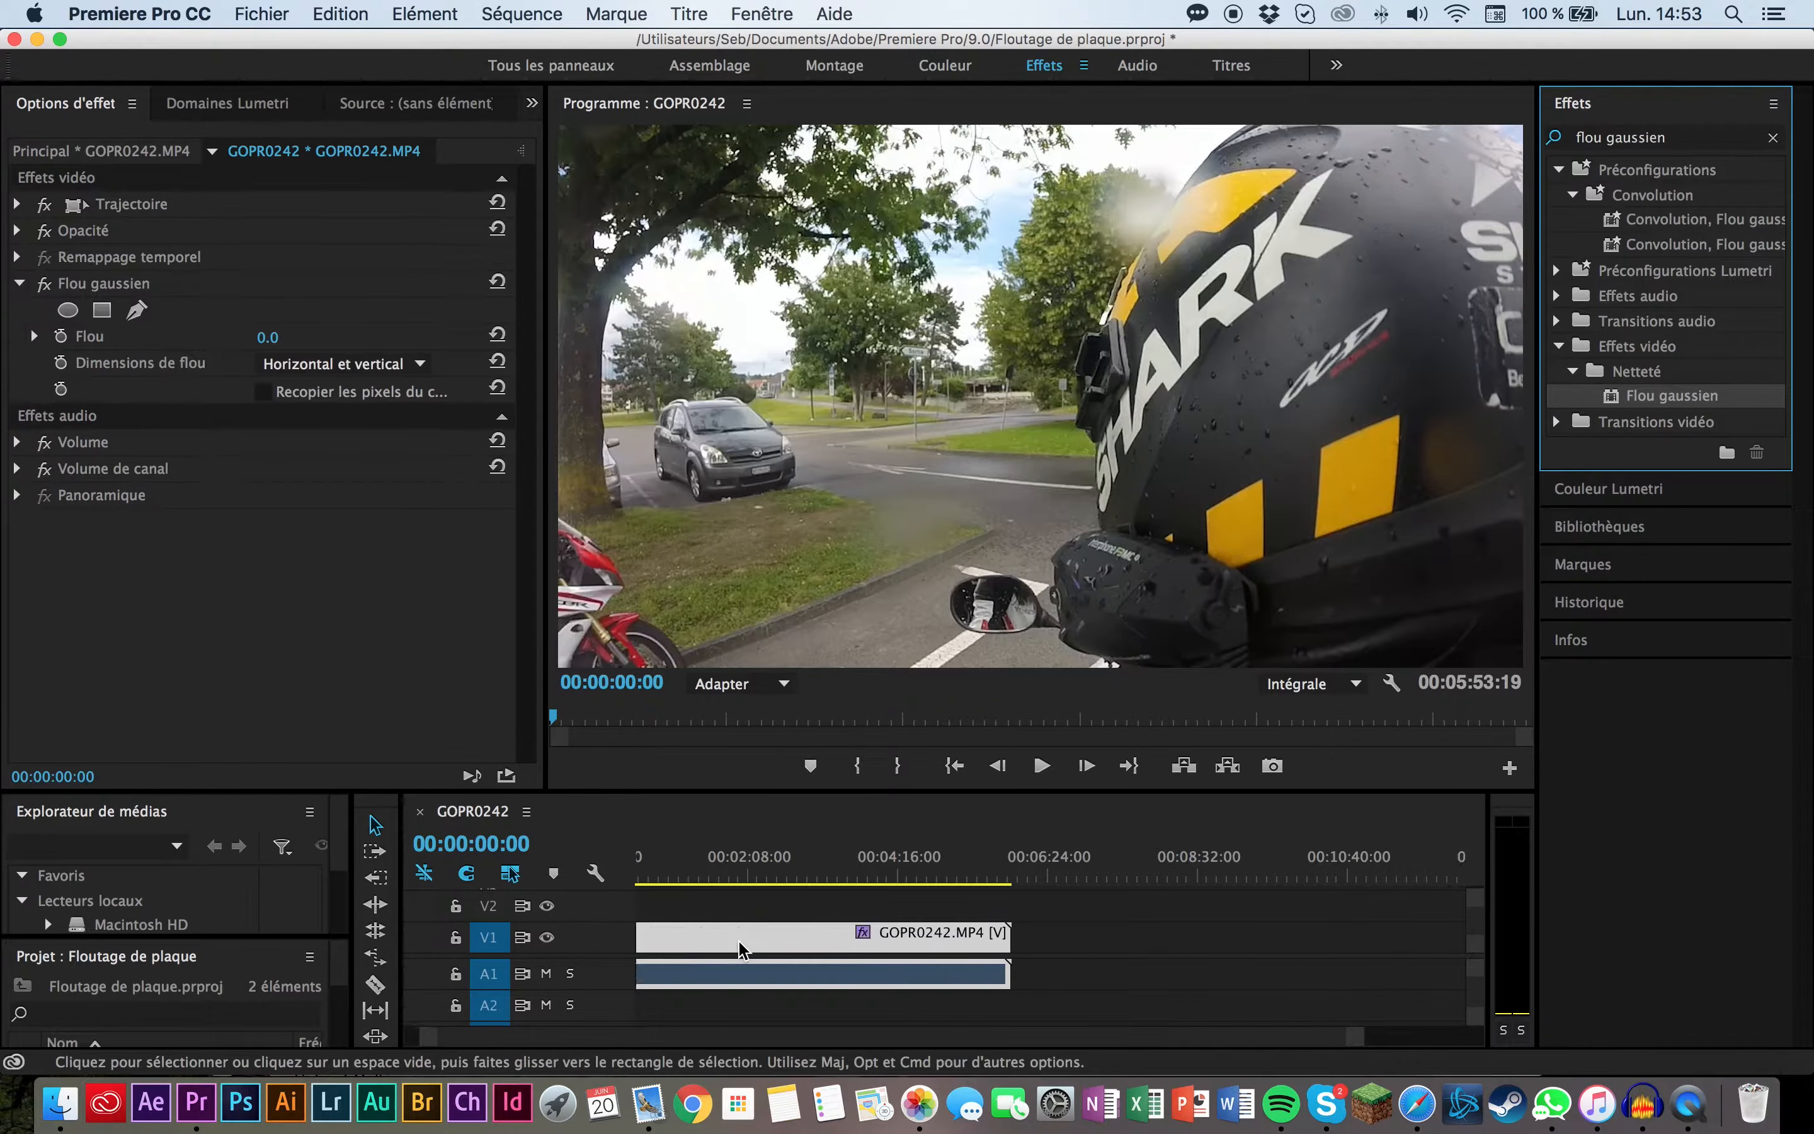
pyautogui.hscroll(-3, 899, 945)
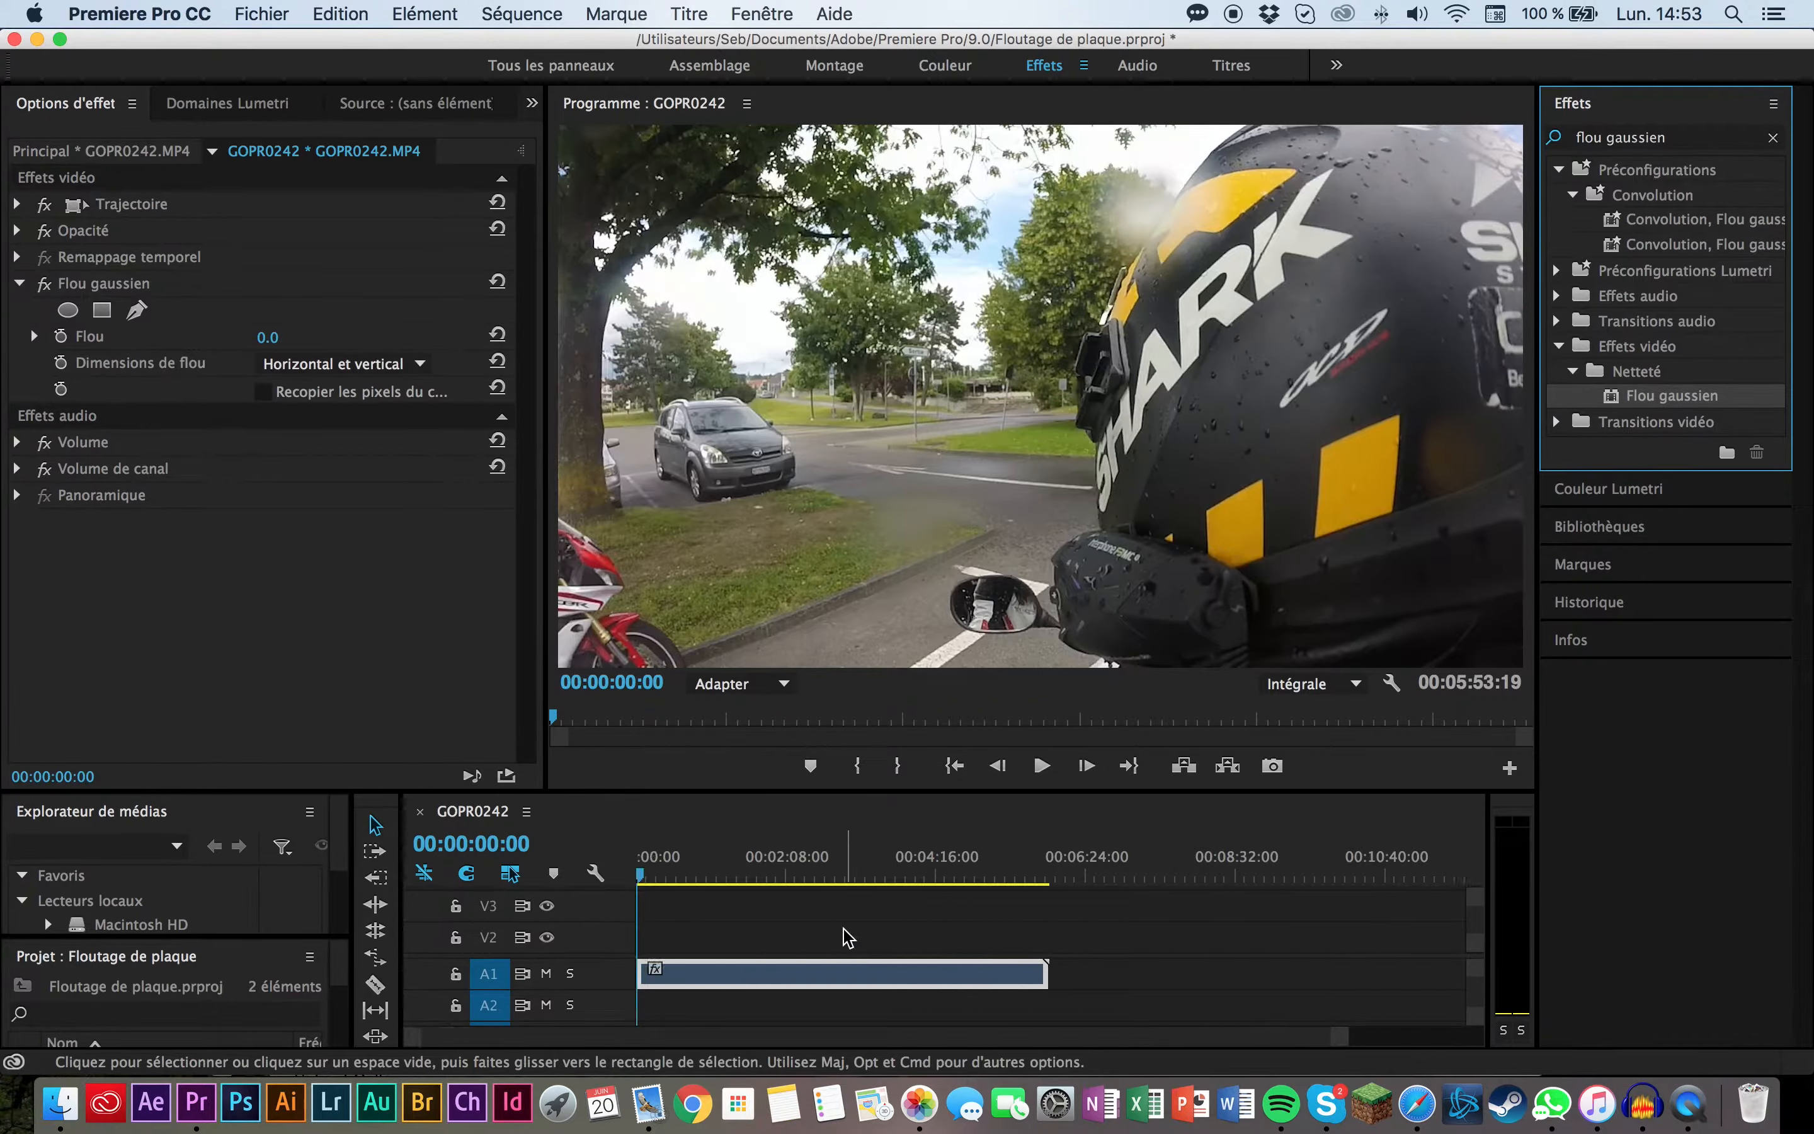
pyautogui.scroll(2, 843, 936)
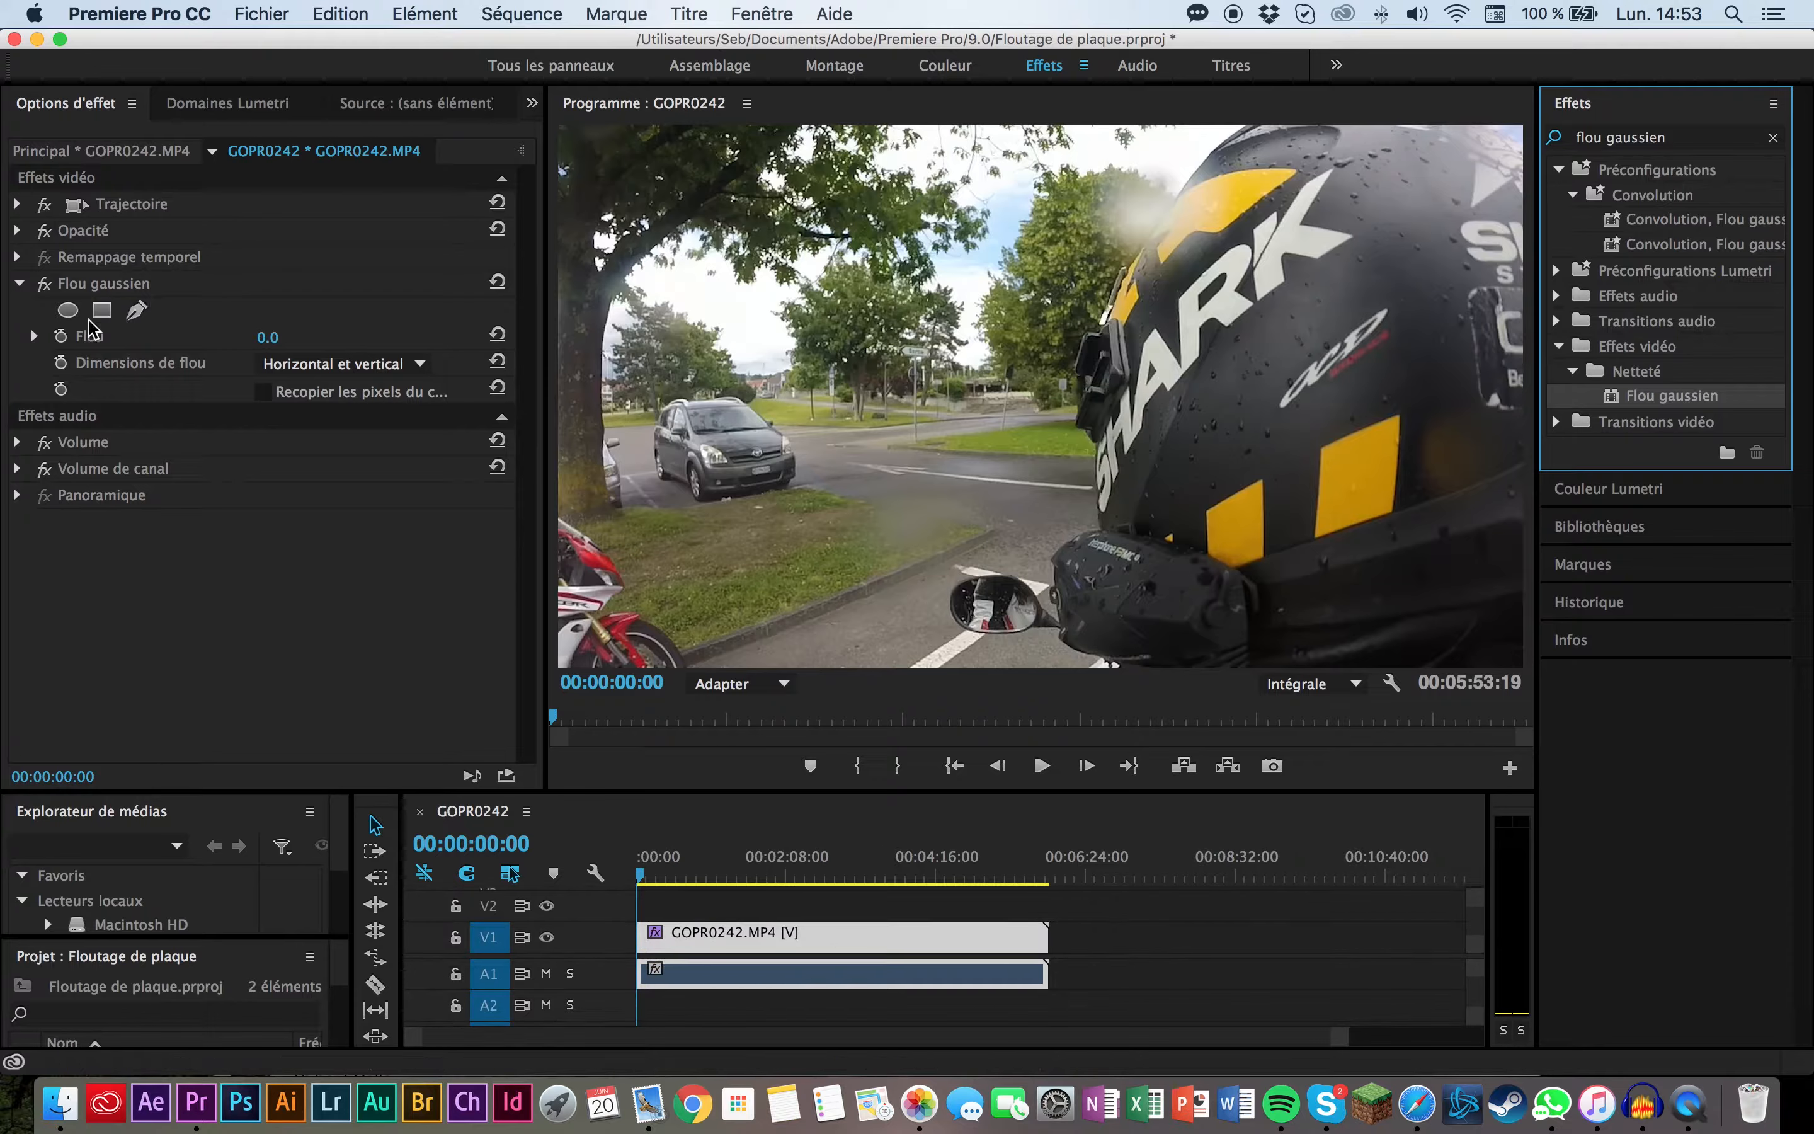
# Step: Draw a closed four-point Pen mask around the parked car's licence plate and set the Gaussian blur amount to 12.0
pyautogui.moveTo(277, 344)
pyautogui.mouseDown()
pyautogui.moveTo(356, 343)
pyautogui.moveTo(278, 343)
pyautogui.mouseUp()
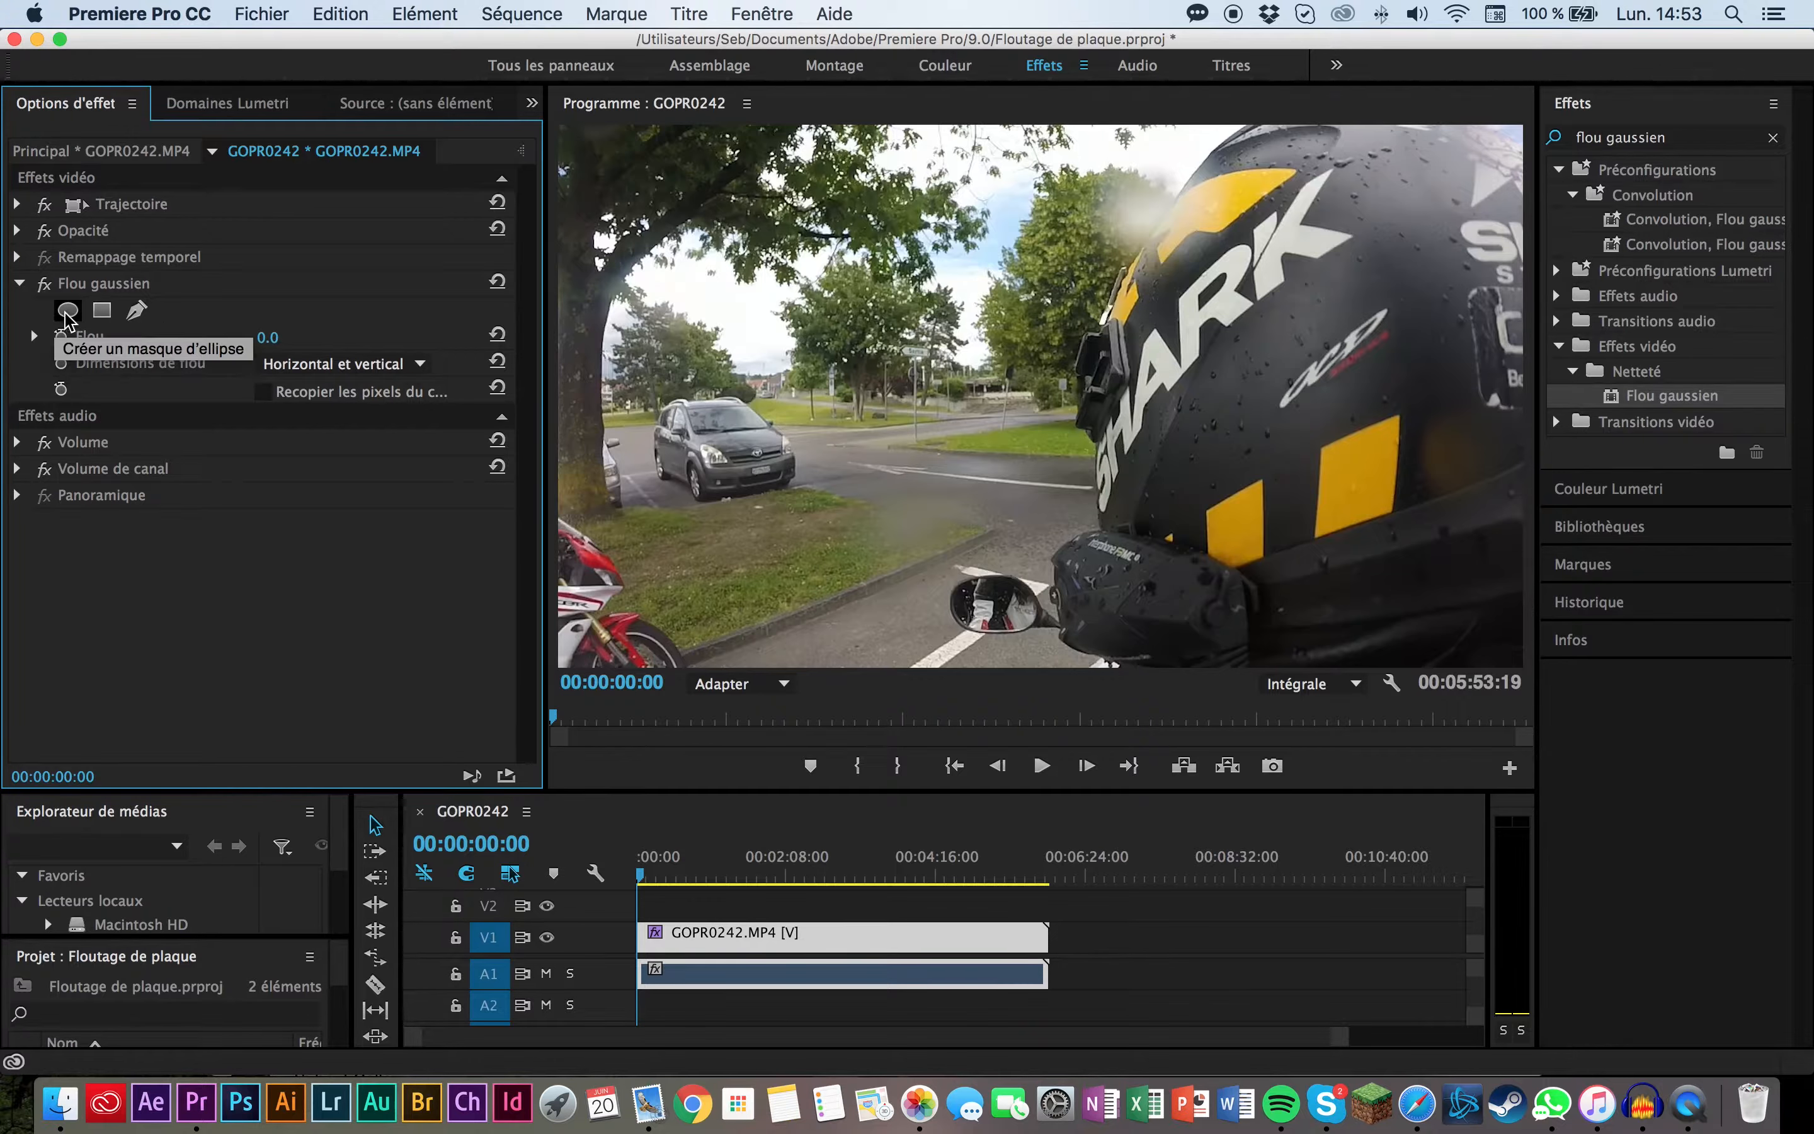
pyautogui.click(135, 310)
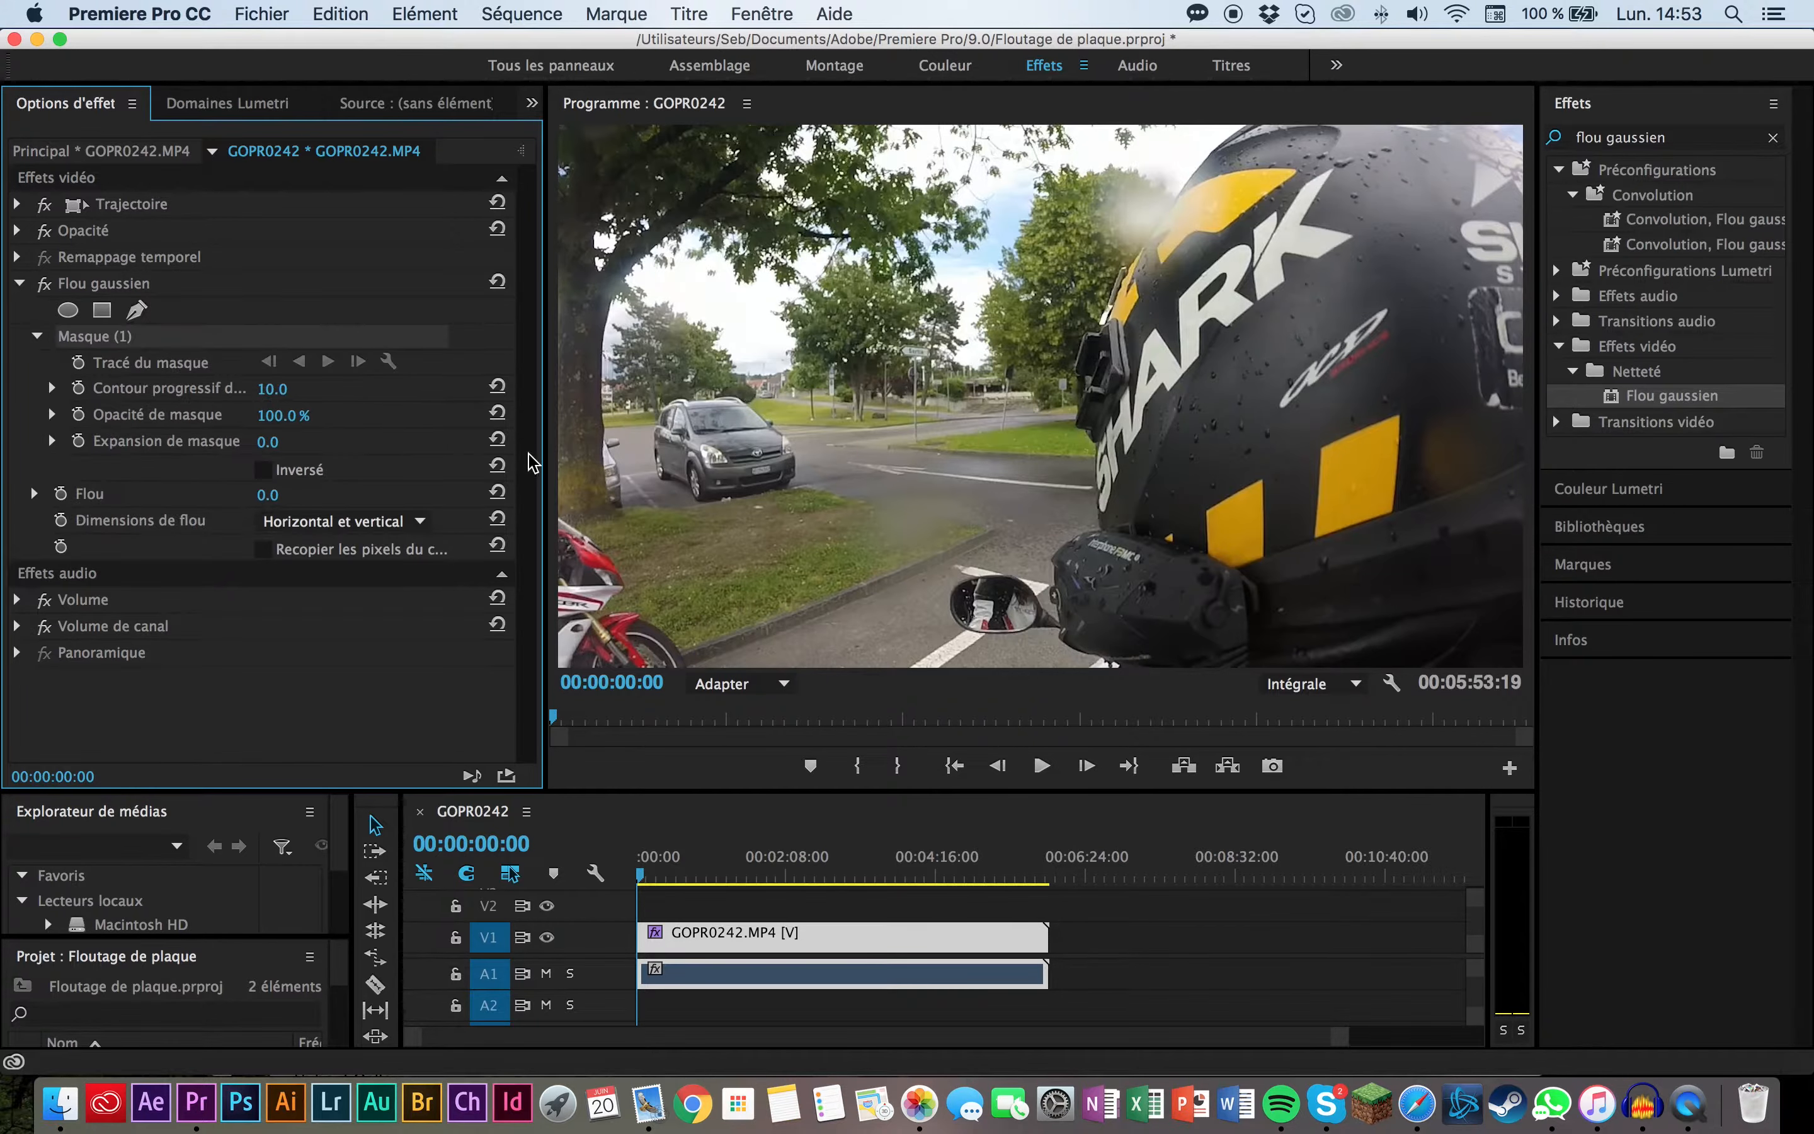
pyautogui.click(714, 489)
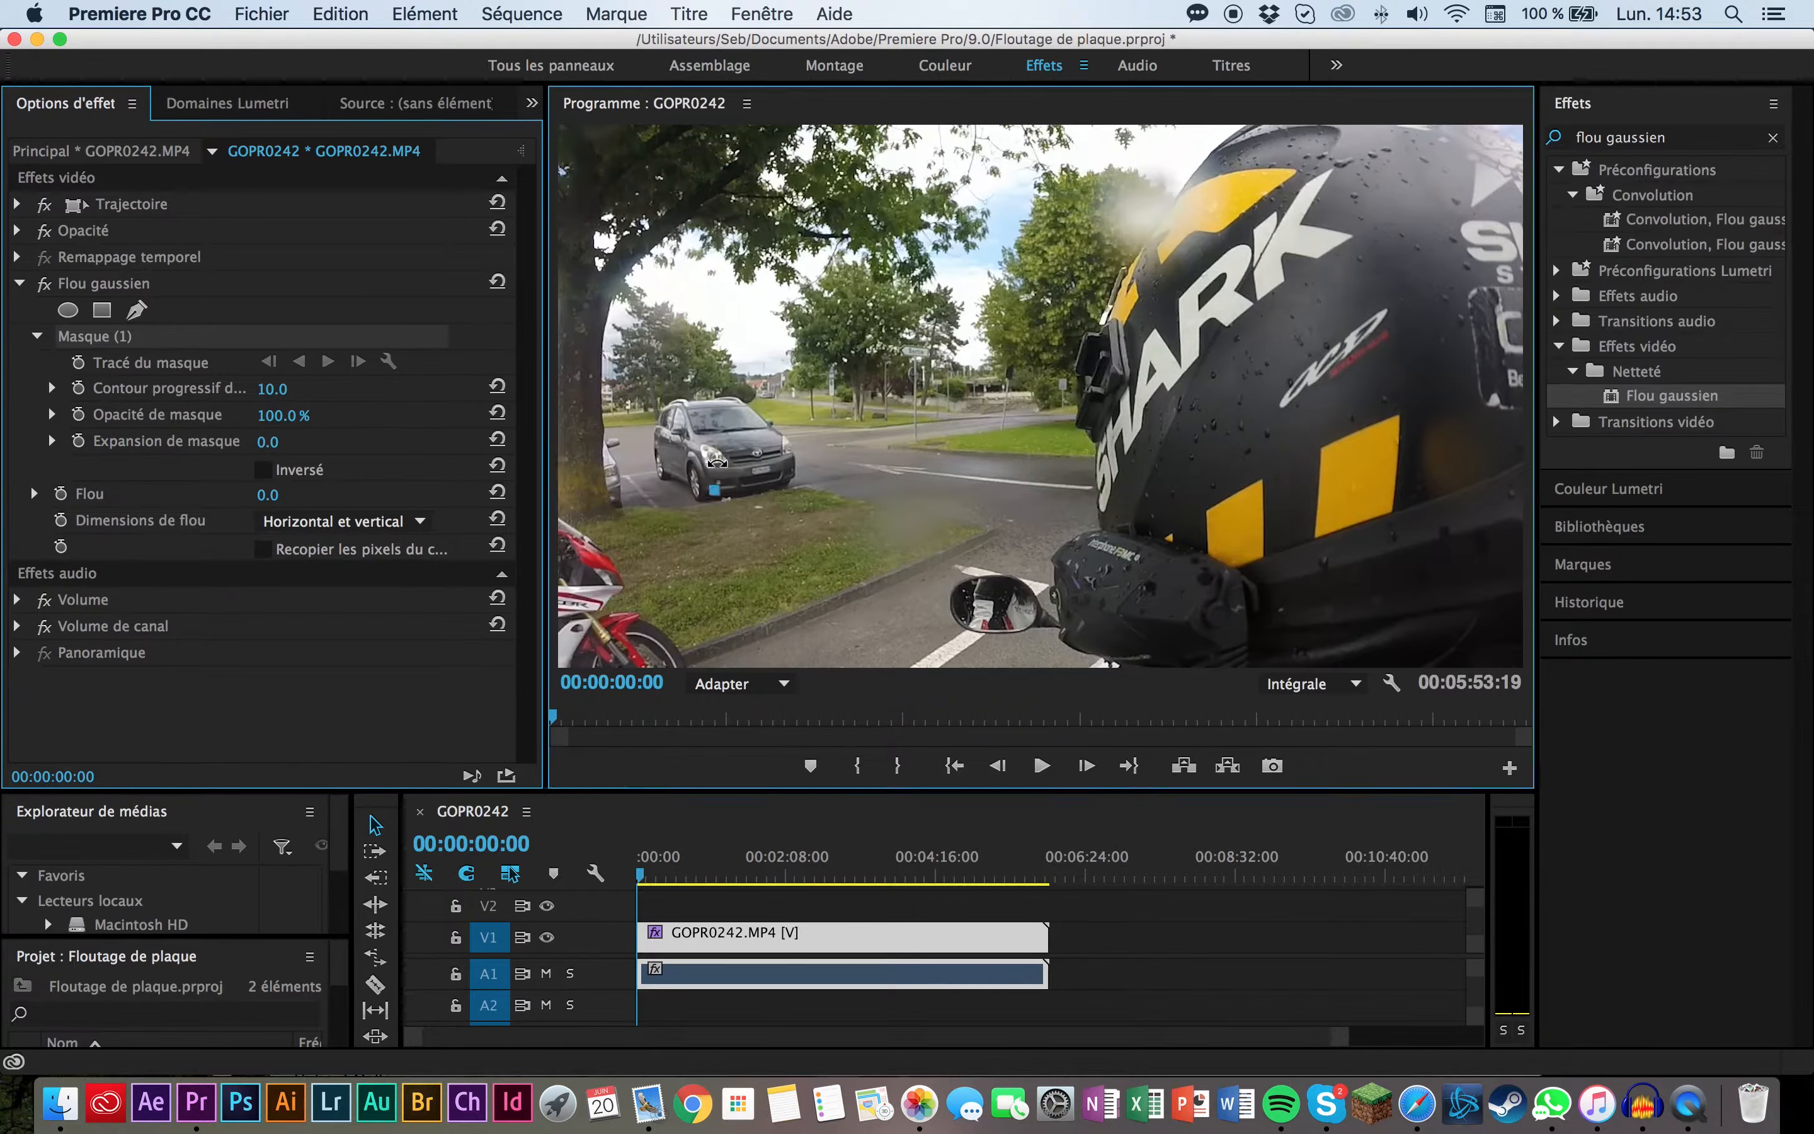
pyautogui.click(711, 449)
pyautogui.click(791, 443)
pyautogui.click(793, 489)
pyautogui.click(713, 490)
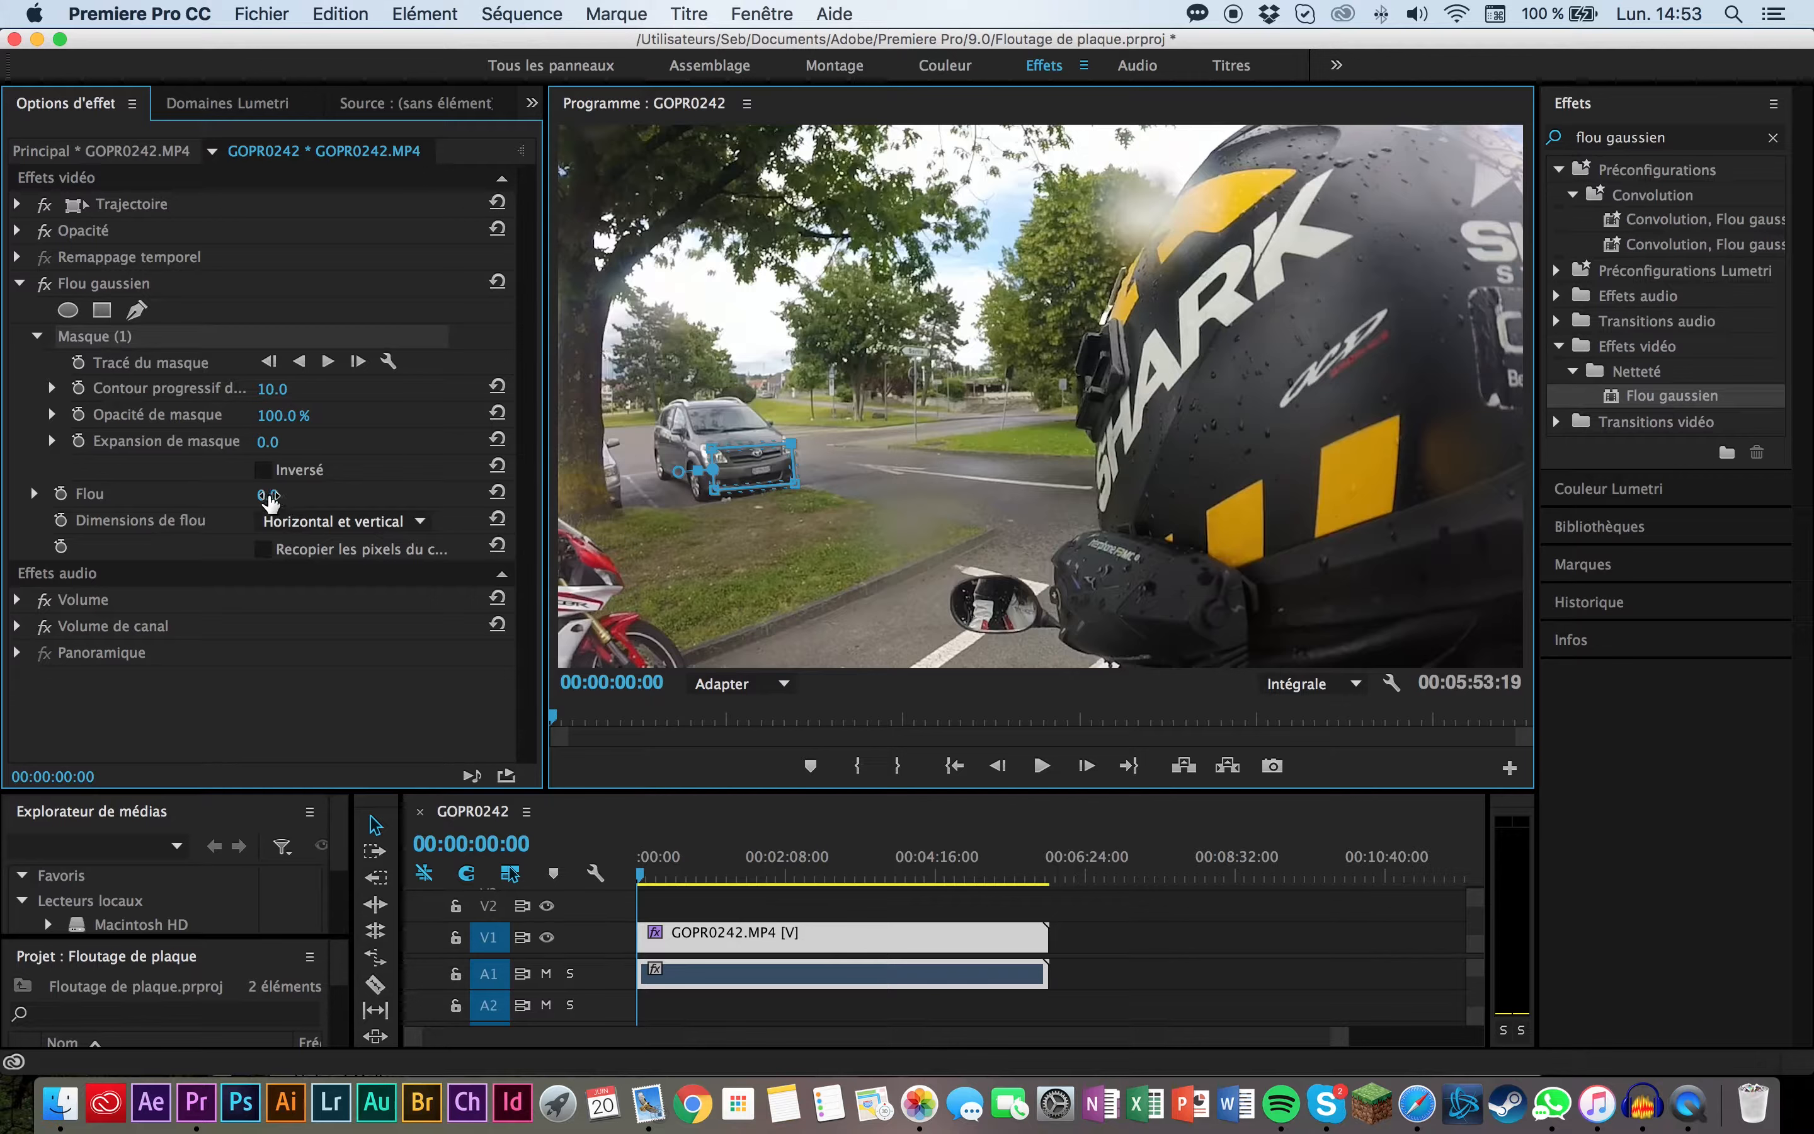
pyautogui.moveTo(270, 499); pyautogui.dragTo(290, 499)
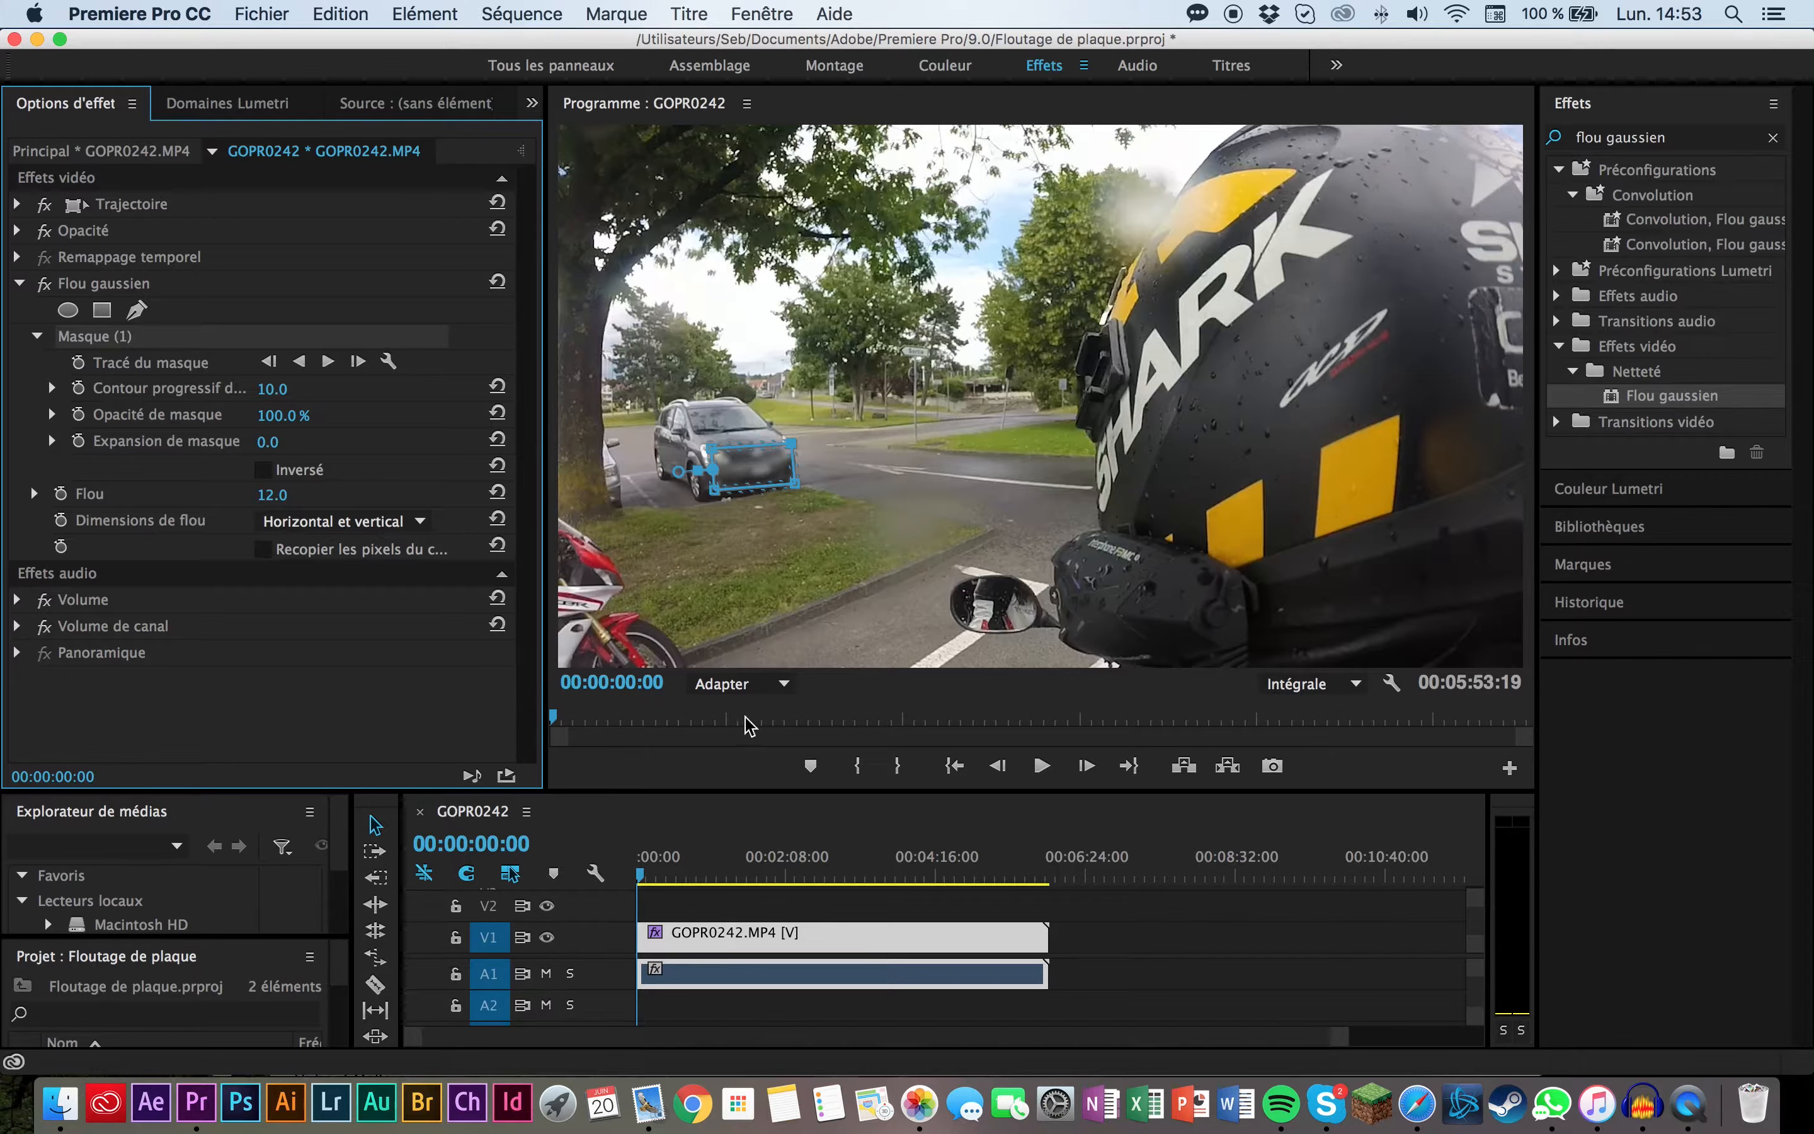
# Step: Scrub and step frame by frame through the clip to compare the mask with the car's plate, and return to the start
pyautogui.click(647, 875)
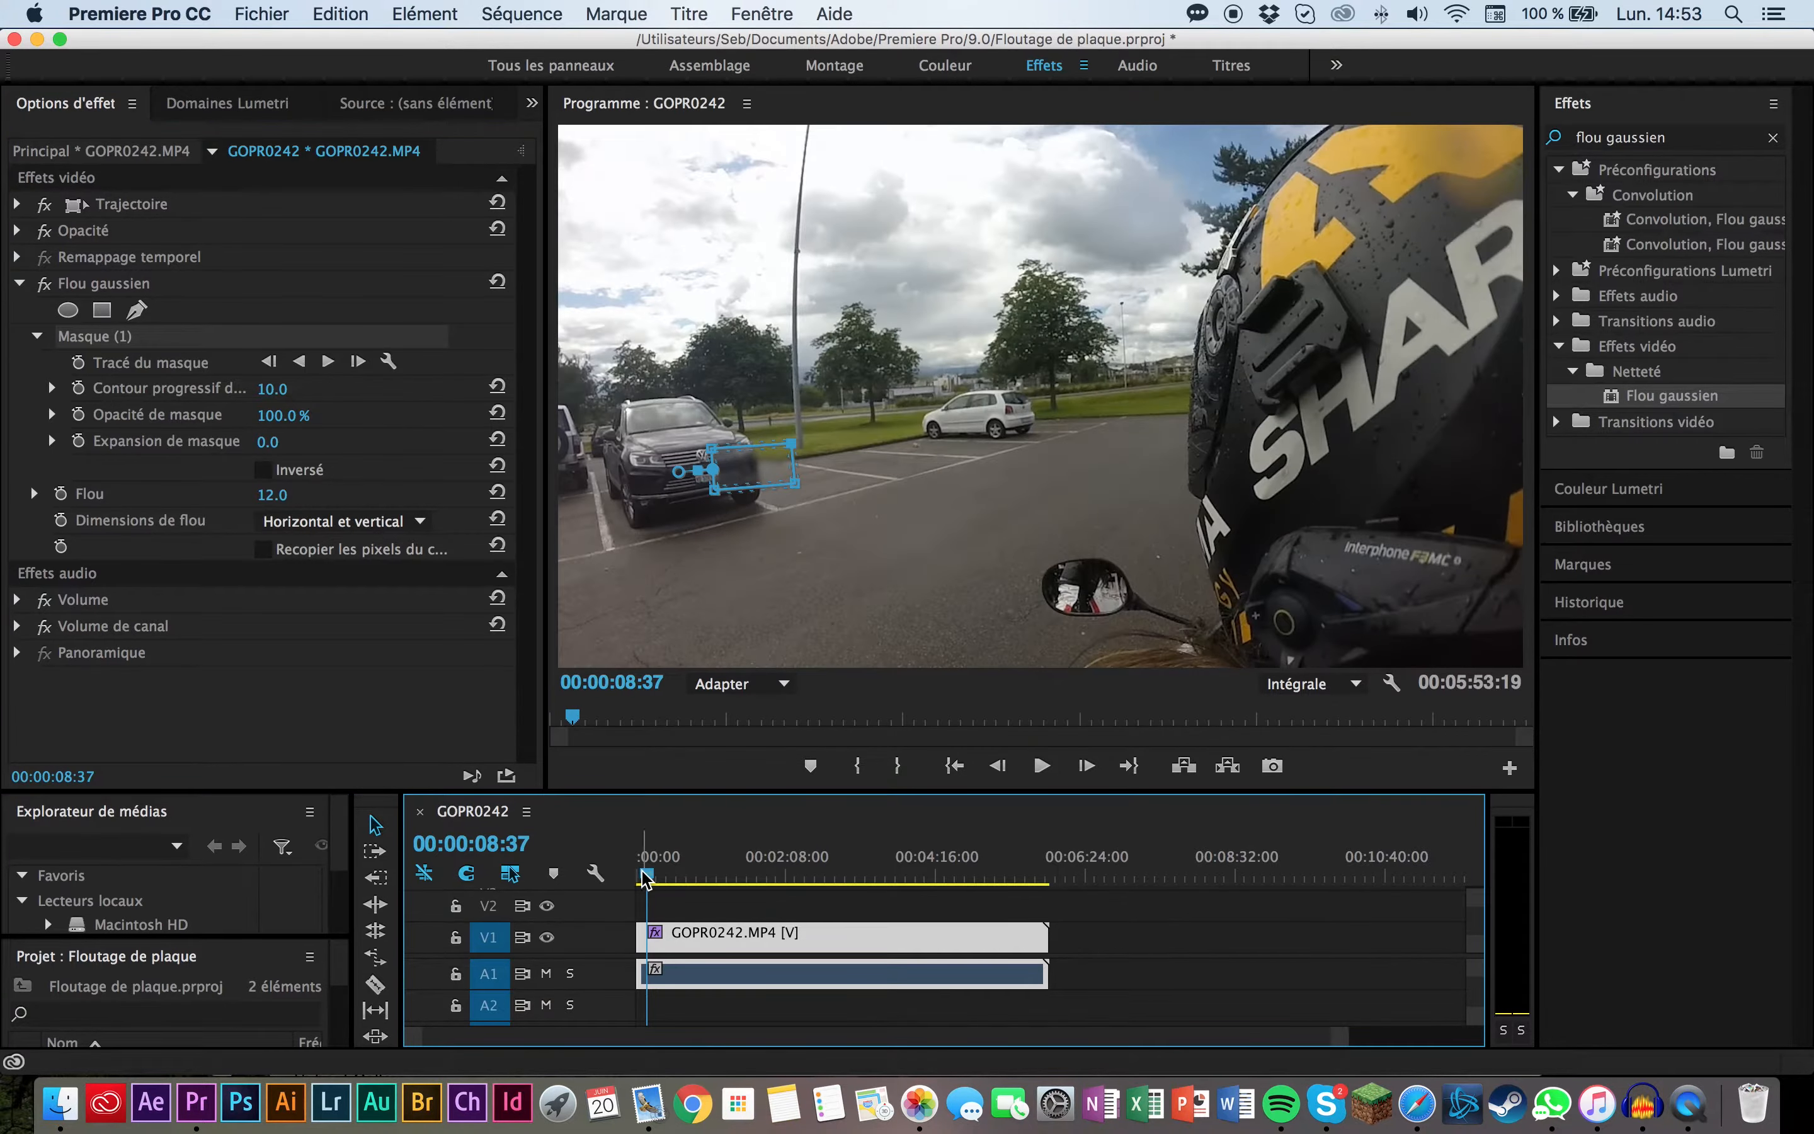
pyautogui.moveTo(648, 879); pyautogui.dragTo(688, 876)
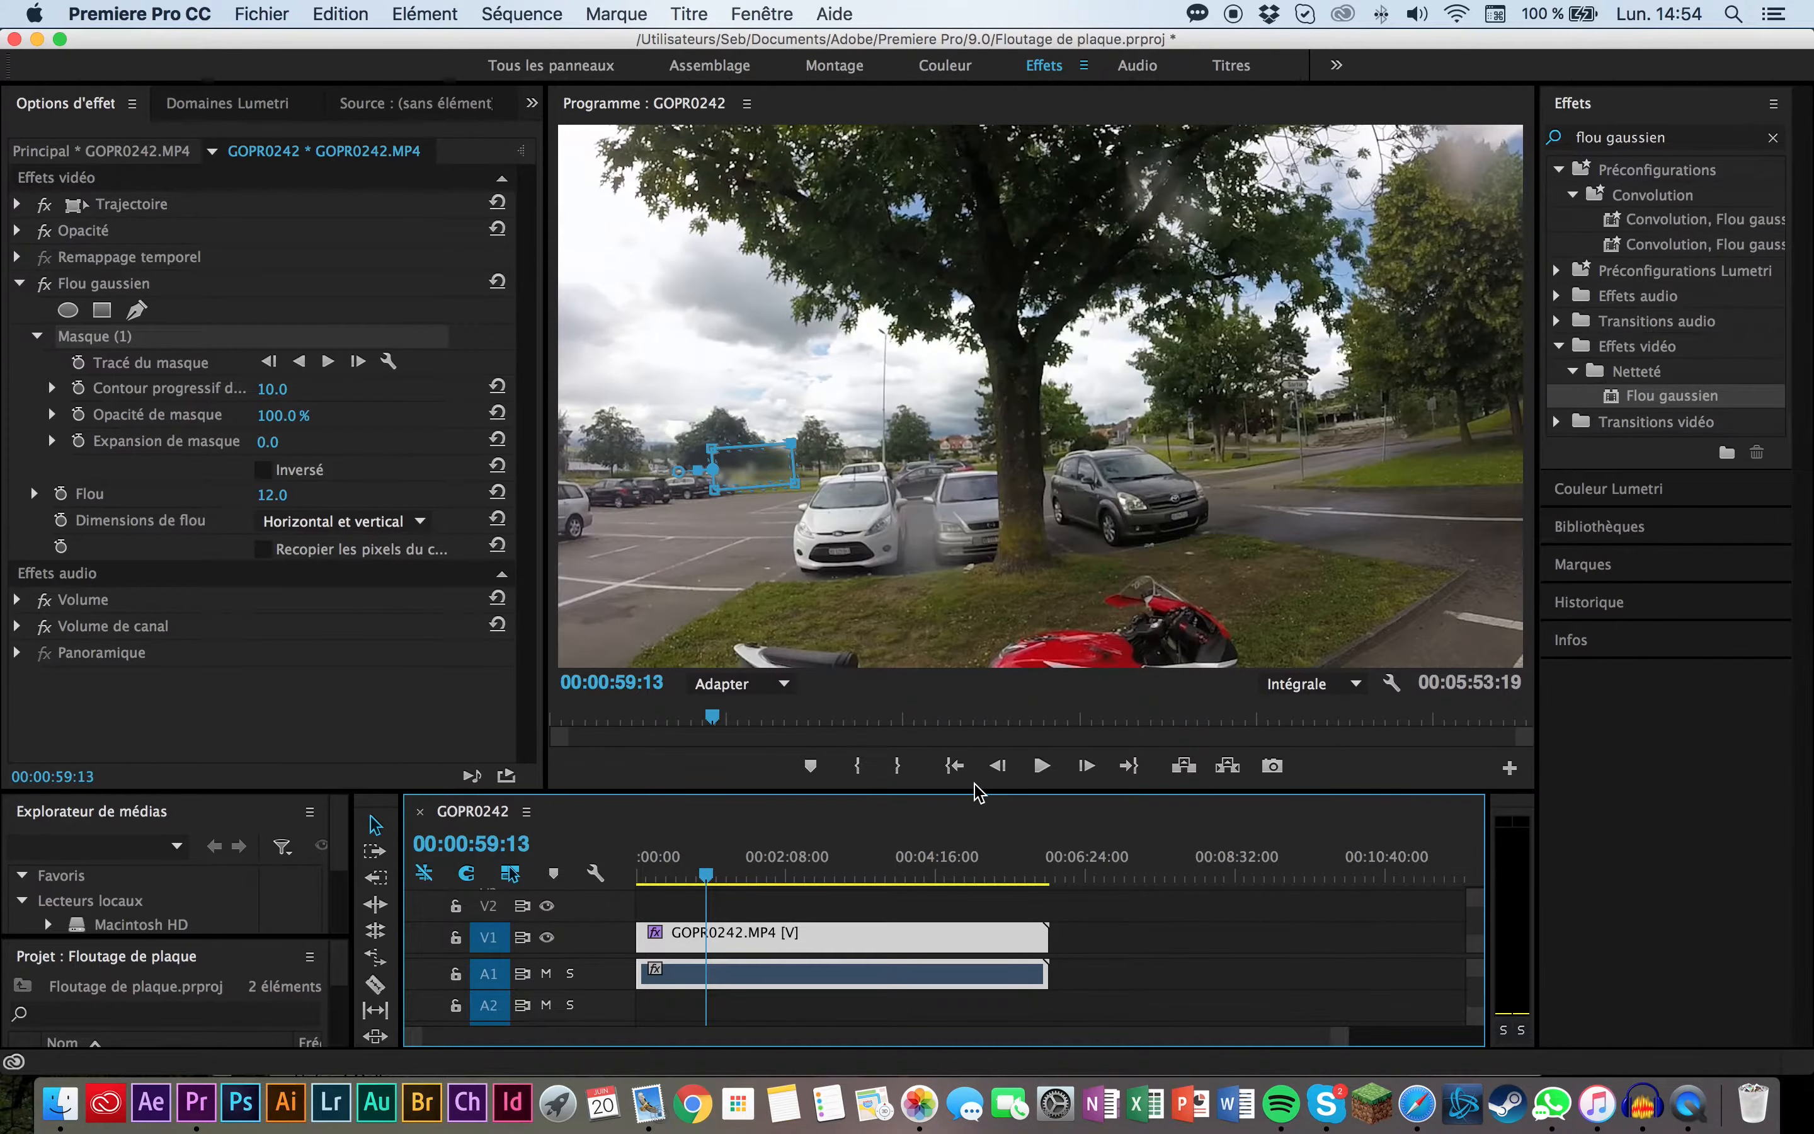
pyautogui.click(956, 768)
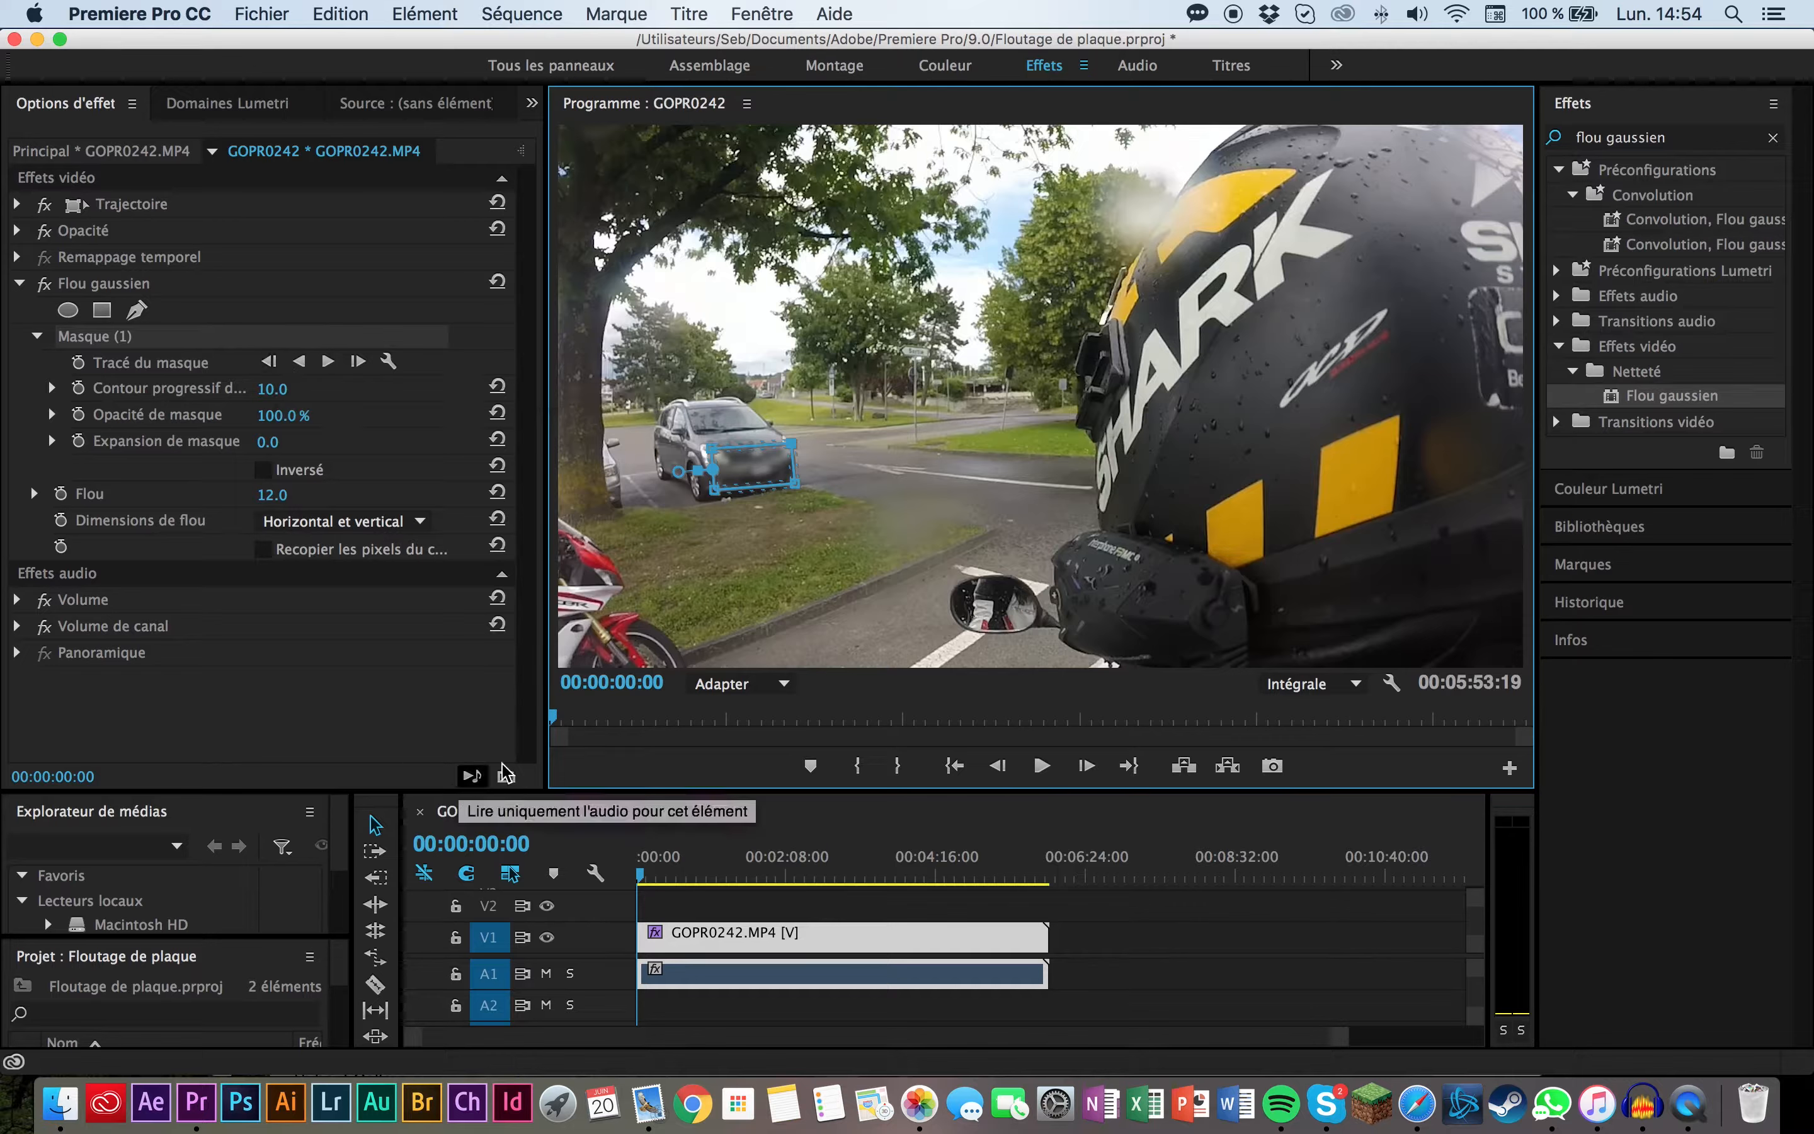
pyautogui.click(1081, 779)
pyautogui.click(1081, 778)
pyautogui.click(1081, 779)
pyautogui.click(1081, 778)
pyautogui.click(1081, 778)
pyautogui.click(1081, 778)
pyautogui.click(1081, 778)
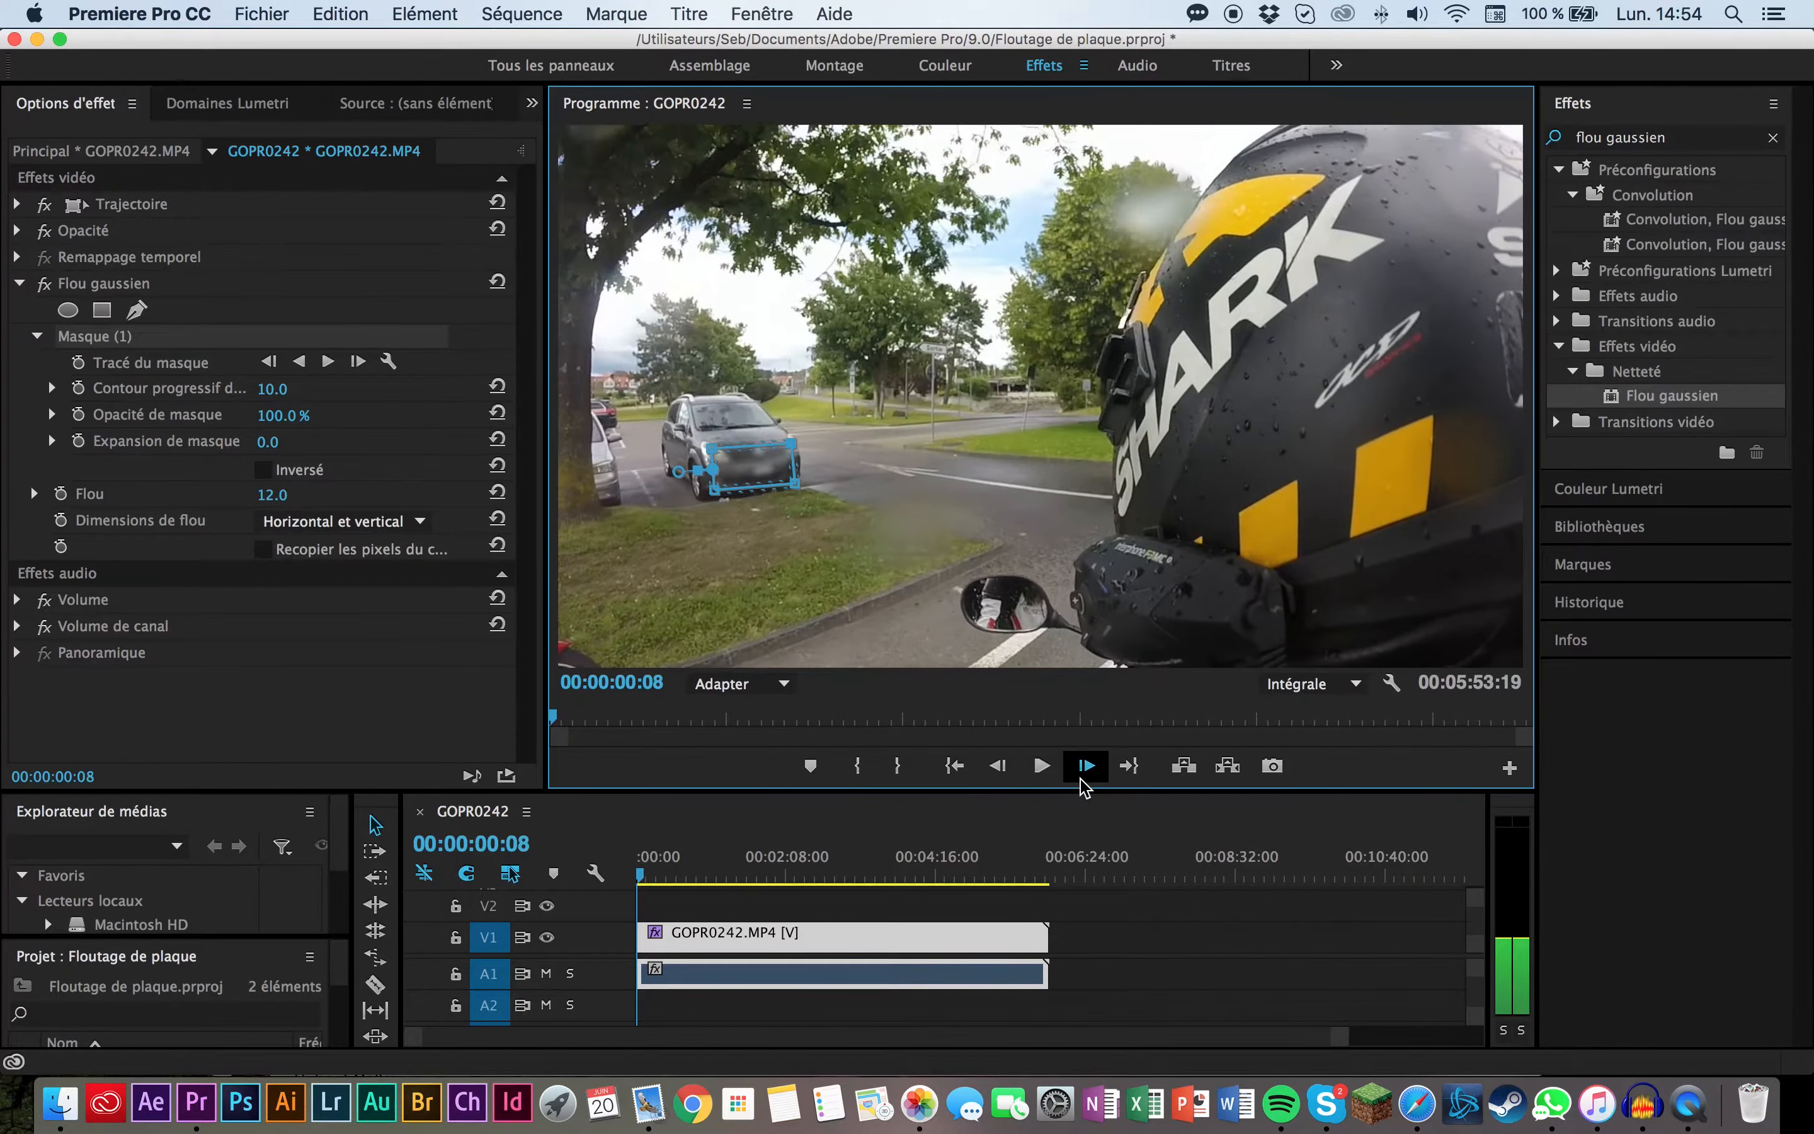
pyautogui.click(1081, 779)
pyautogui.click(1081, 779)
pyautogui.click(1081, 779)
pyautogui.click(1081, 779)
pyautogui.click(1081, 778)
pyautogui.click(1081, 779)
pyautogui.click(1081, 778)
pyautogui.click(1081, 779)
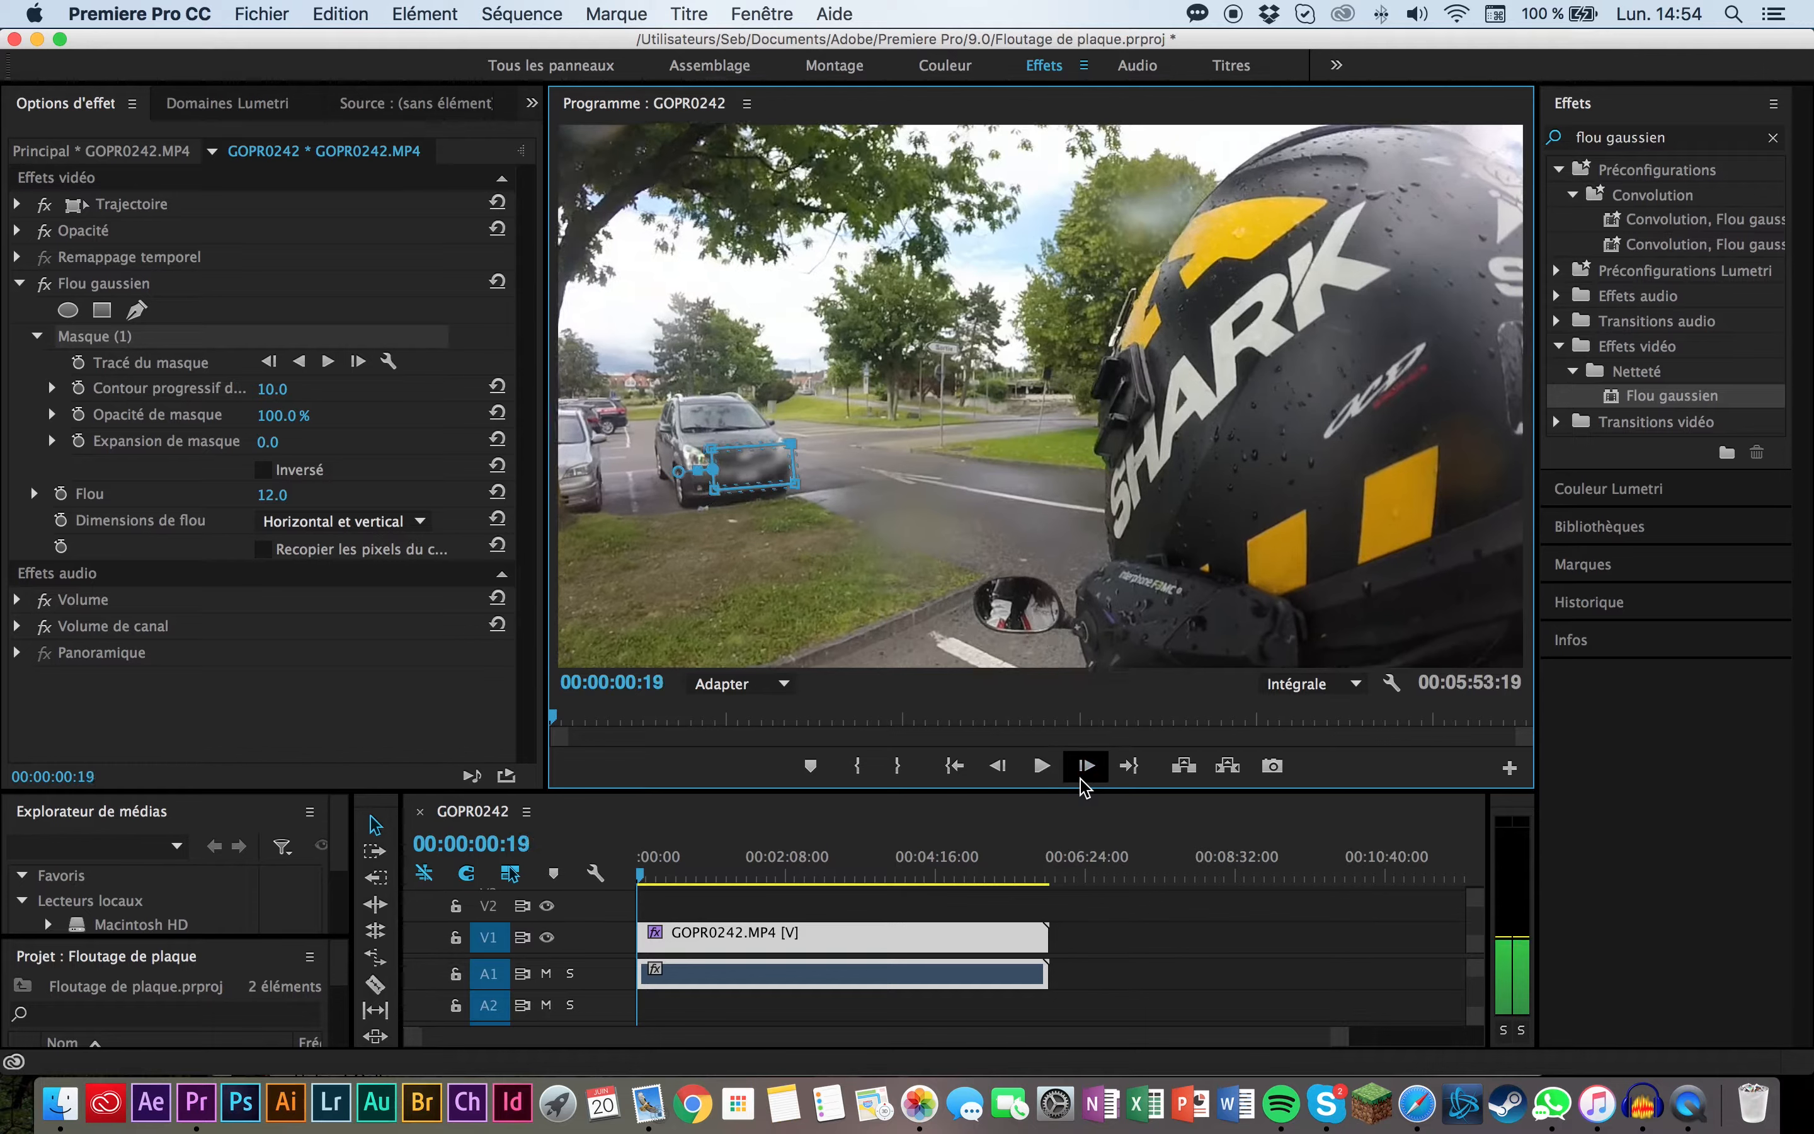
pyautogui.click(1081, 779)
pyautogui.click(1081, 779)
pyautogui.click(1081, 779)
pyautogui.click(1081, 779)
pyautogui.click(1081, 778)
pyautogui.click(1081, 779)
pyautogui.click(1081, 779)
pyautogui.click(1081, 779)
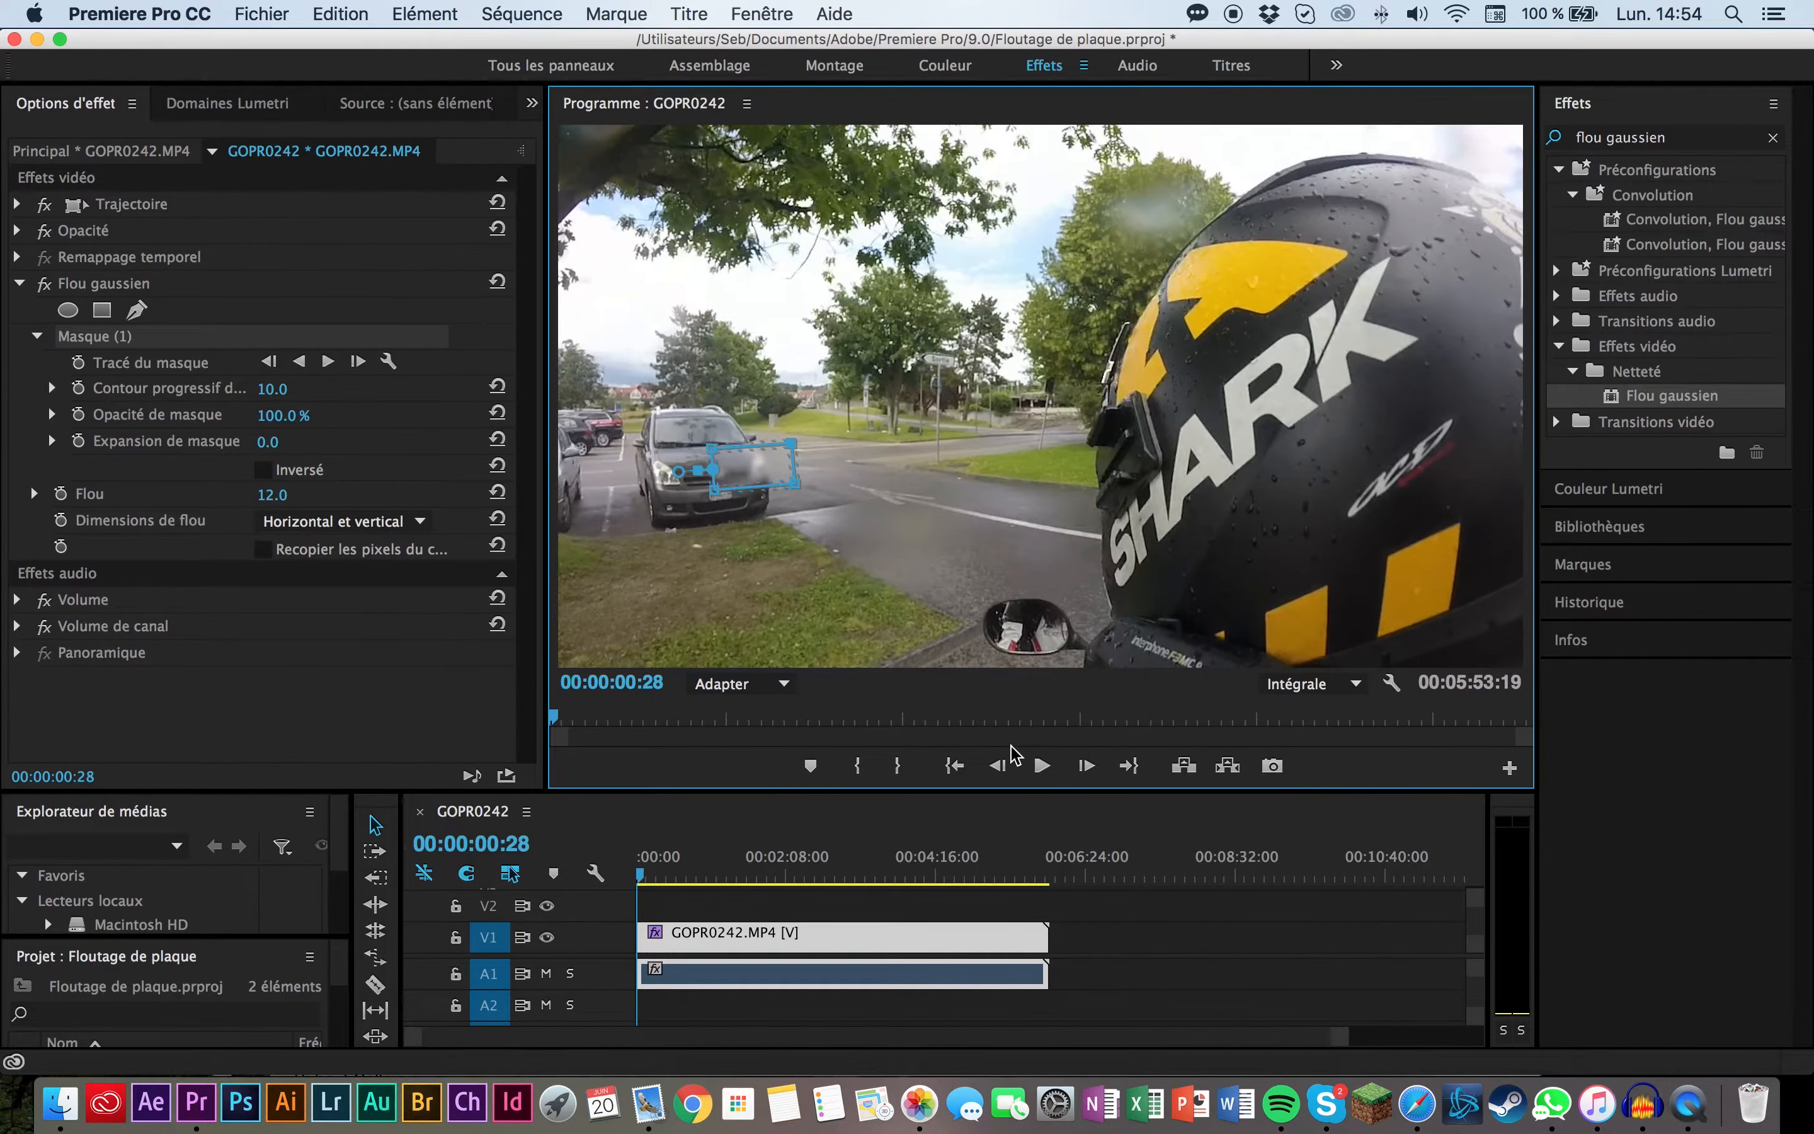
pyautogui.click(998, 765)
pyautogui.click(997, 764)
pyautogui.click(997, 765)
pyautogui.click(997, 765)
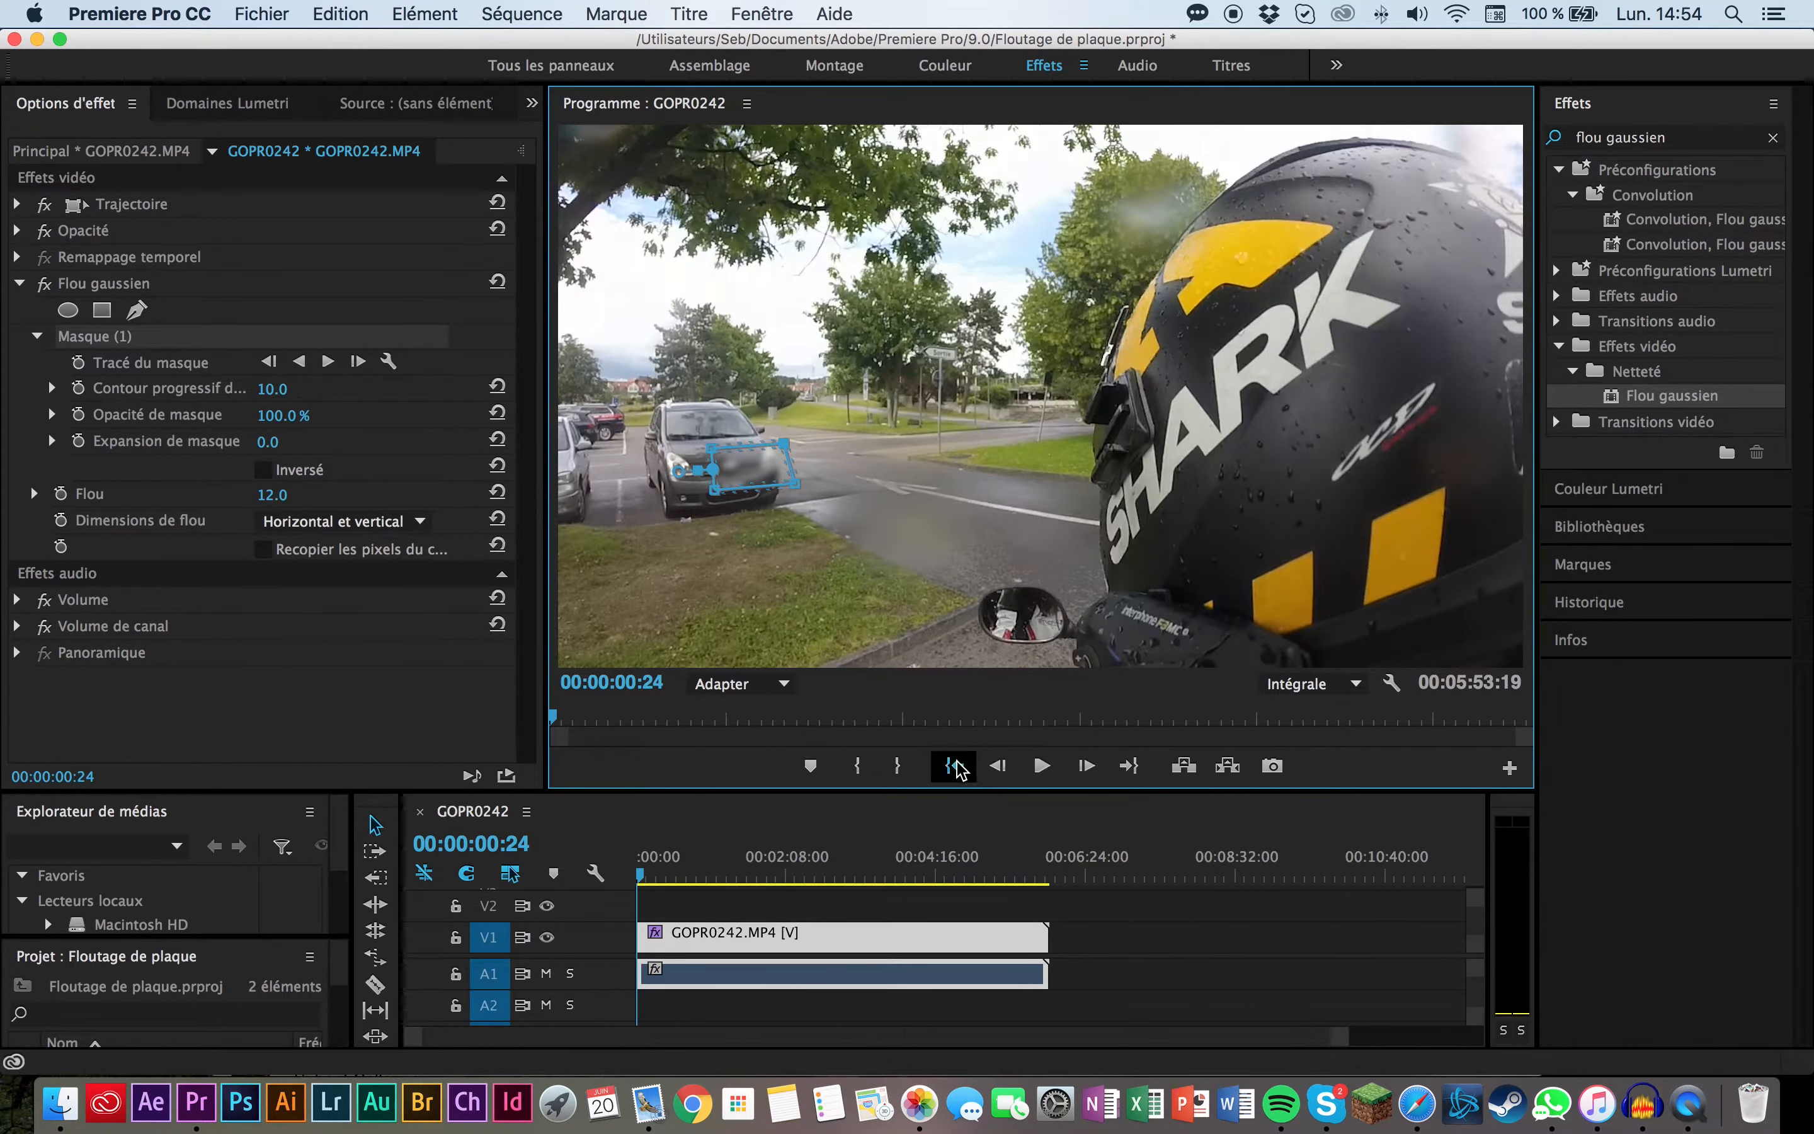
pyautogui.click(955, 765)
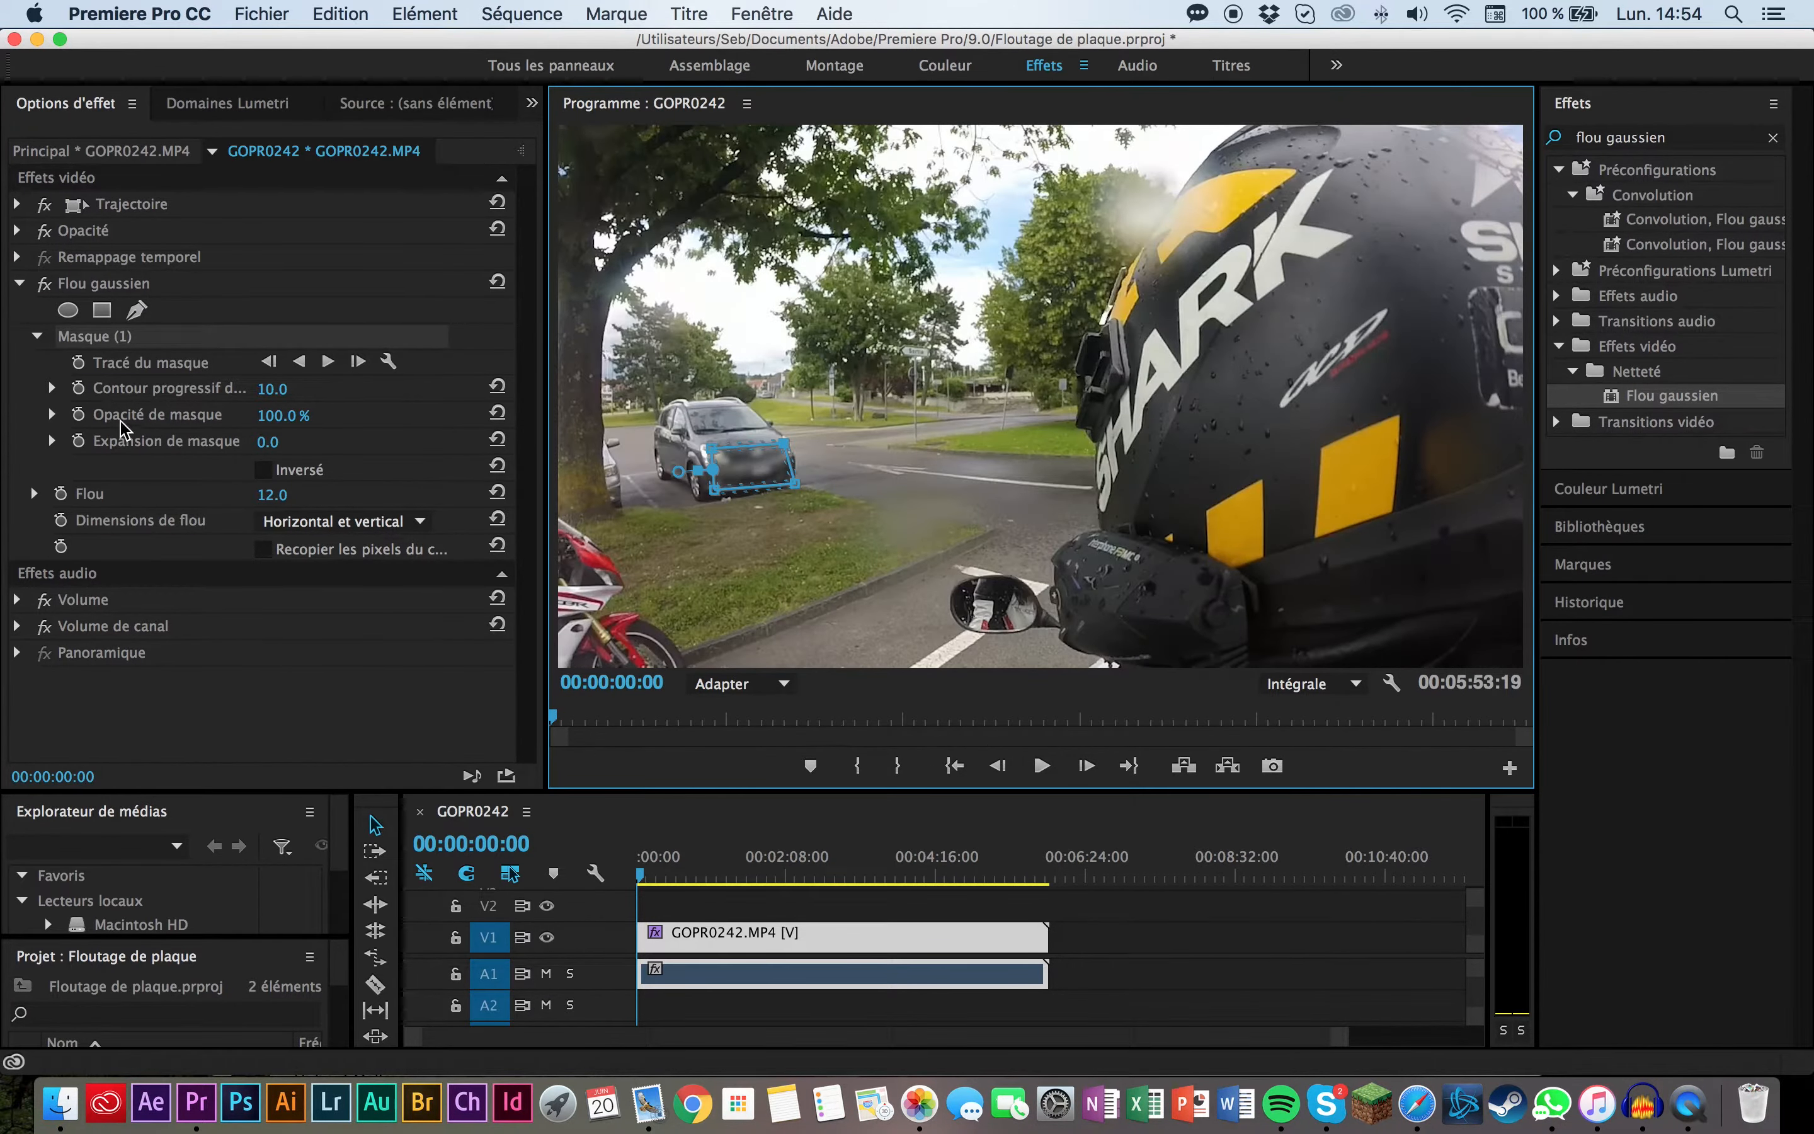
# Step: Track the blur mask forward from the clip's start and stop the tracking at 00:00:02:15
pyautogui.click(328, 363)
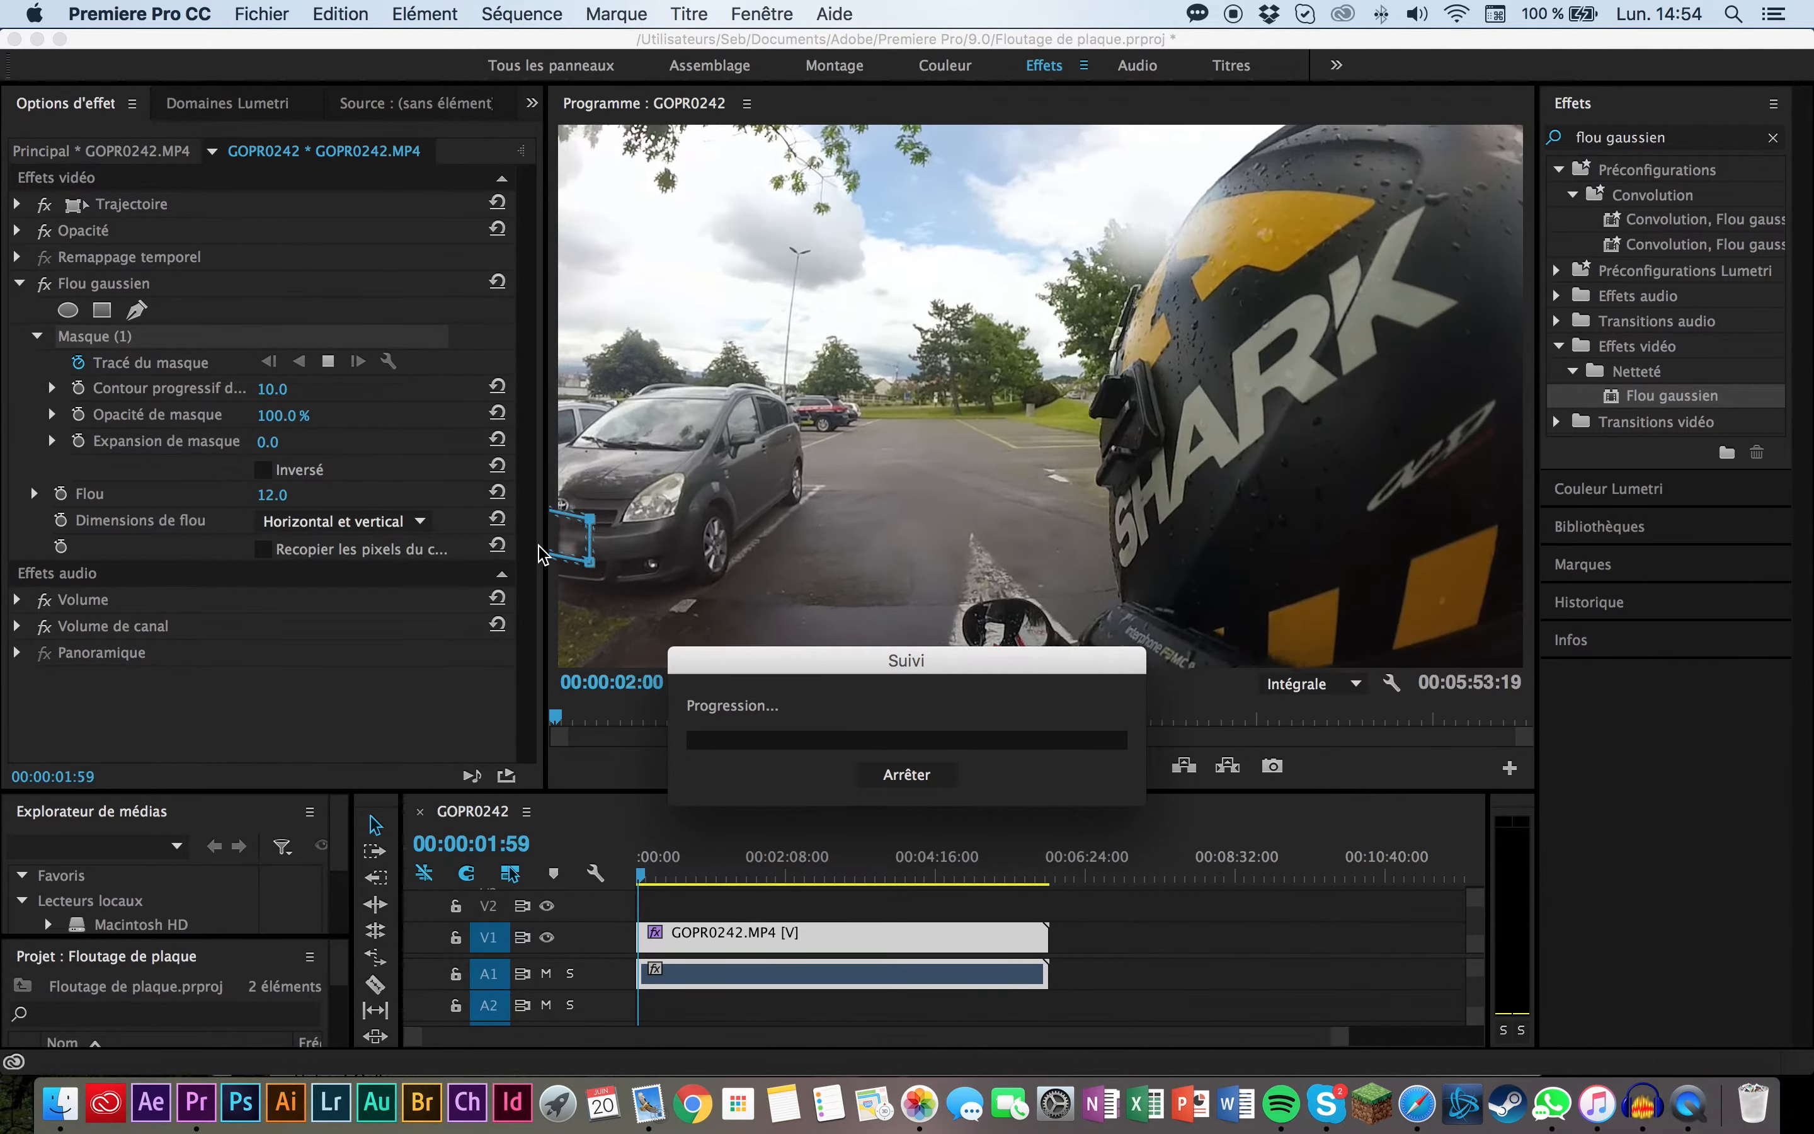
pyautogui.click(883, 777)
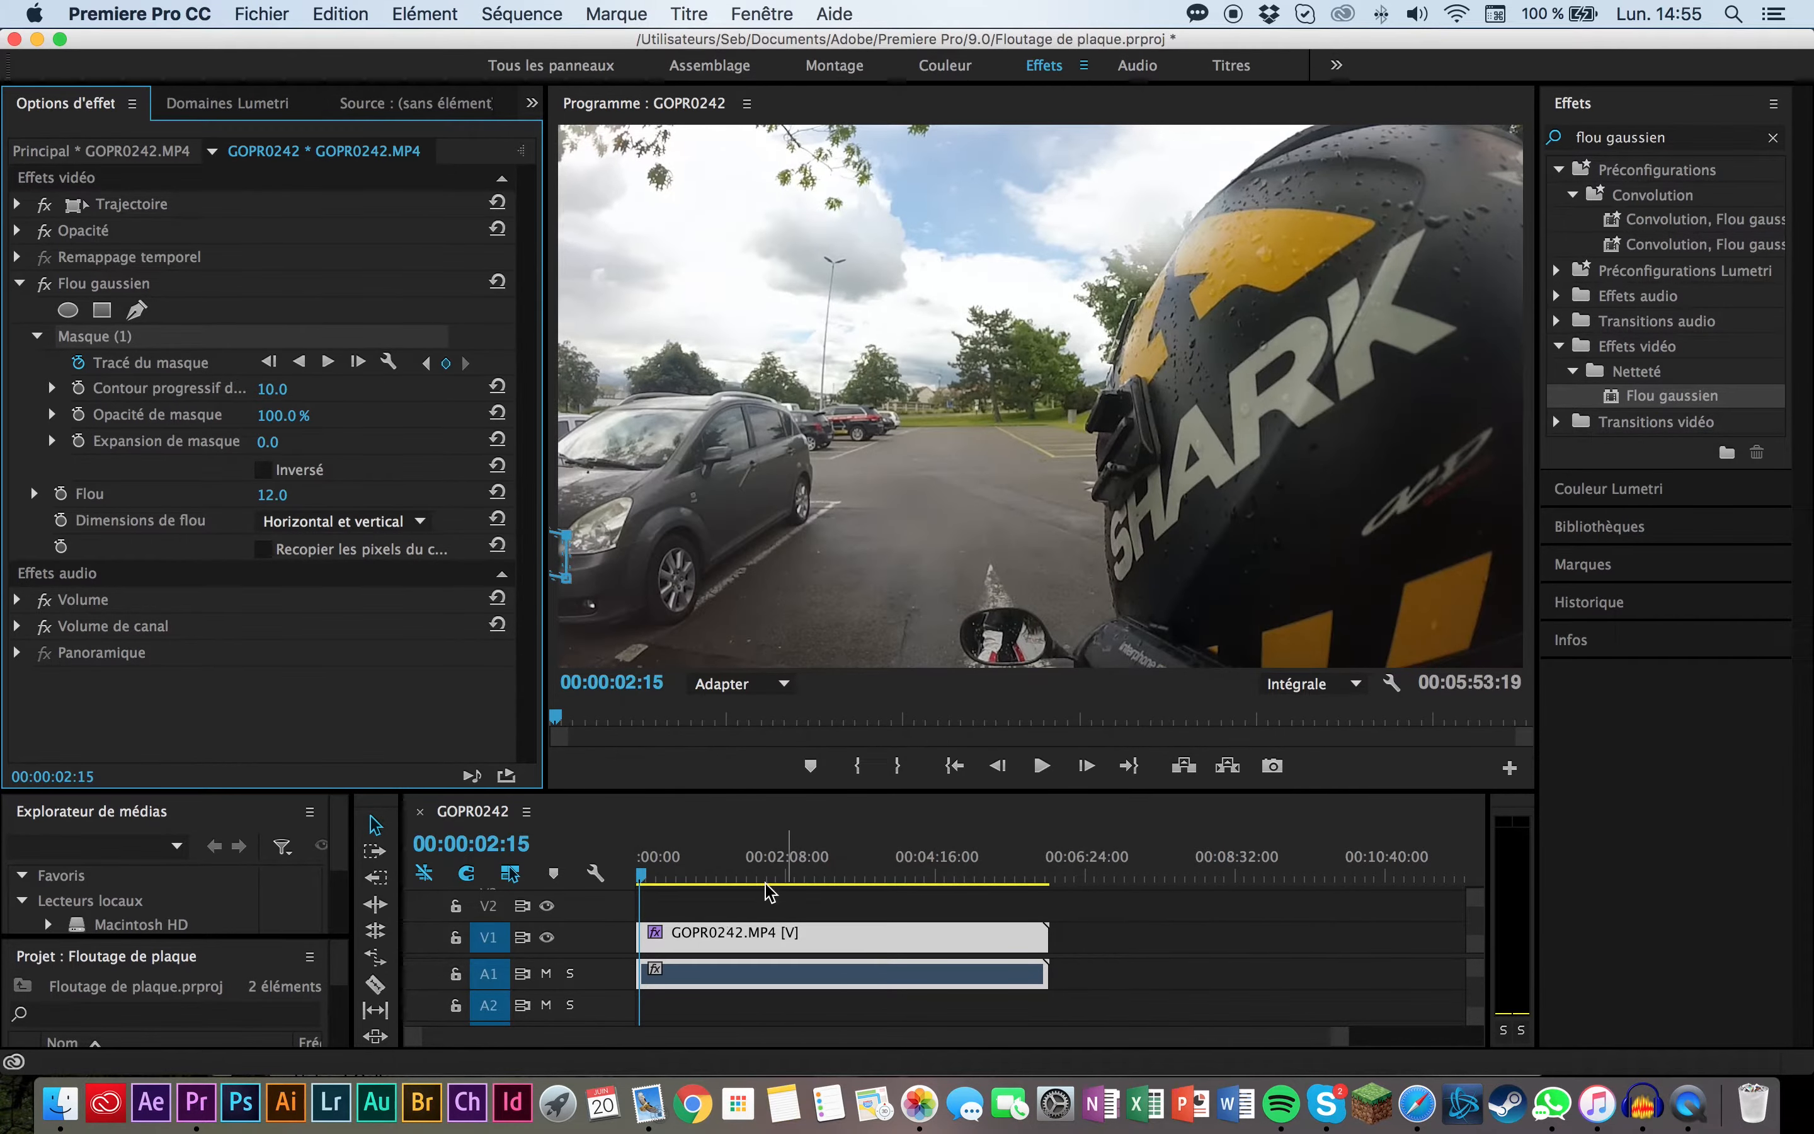
# Step: Split the GOPR0242.MP4 clip with its audio at 00:00:02:15 using the Razor tool
pyautogui.scroll(5, 671, 899)
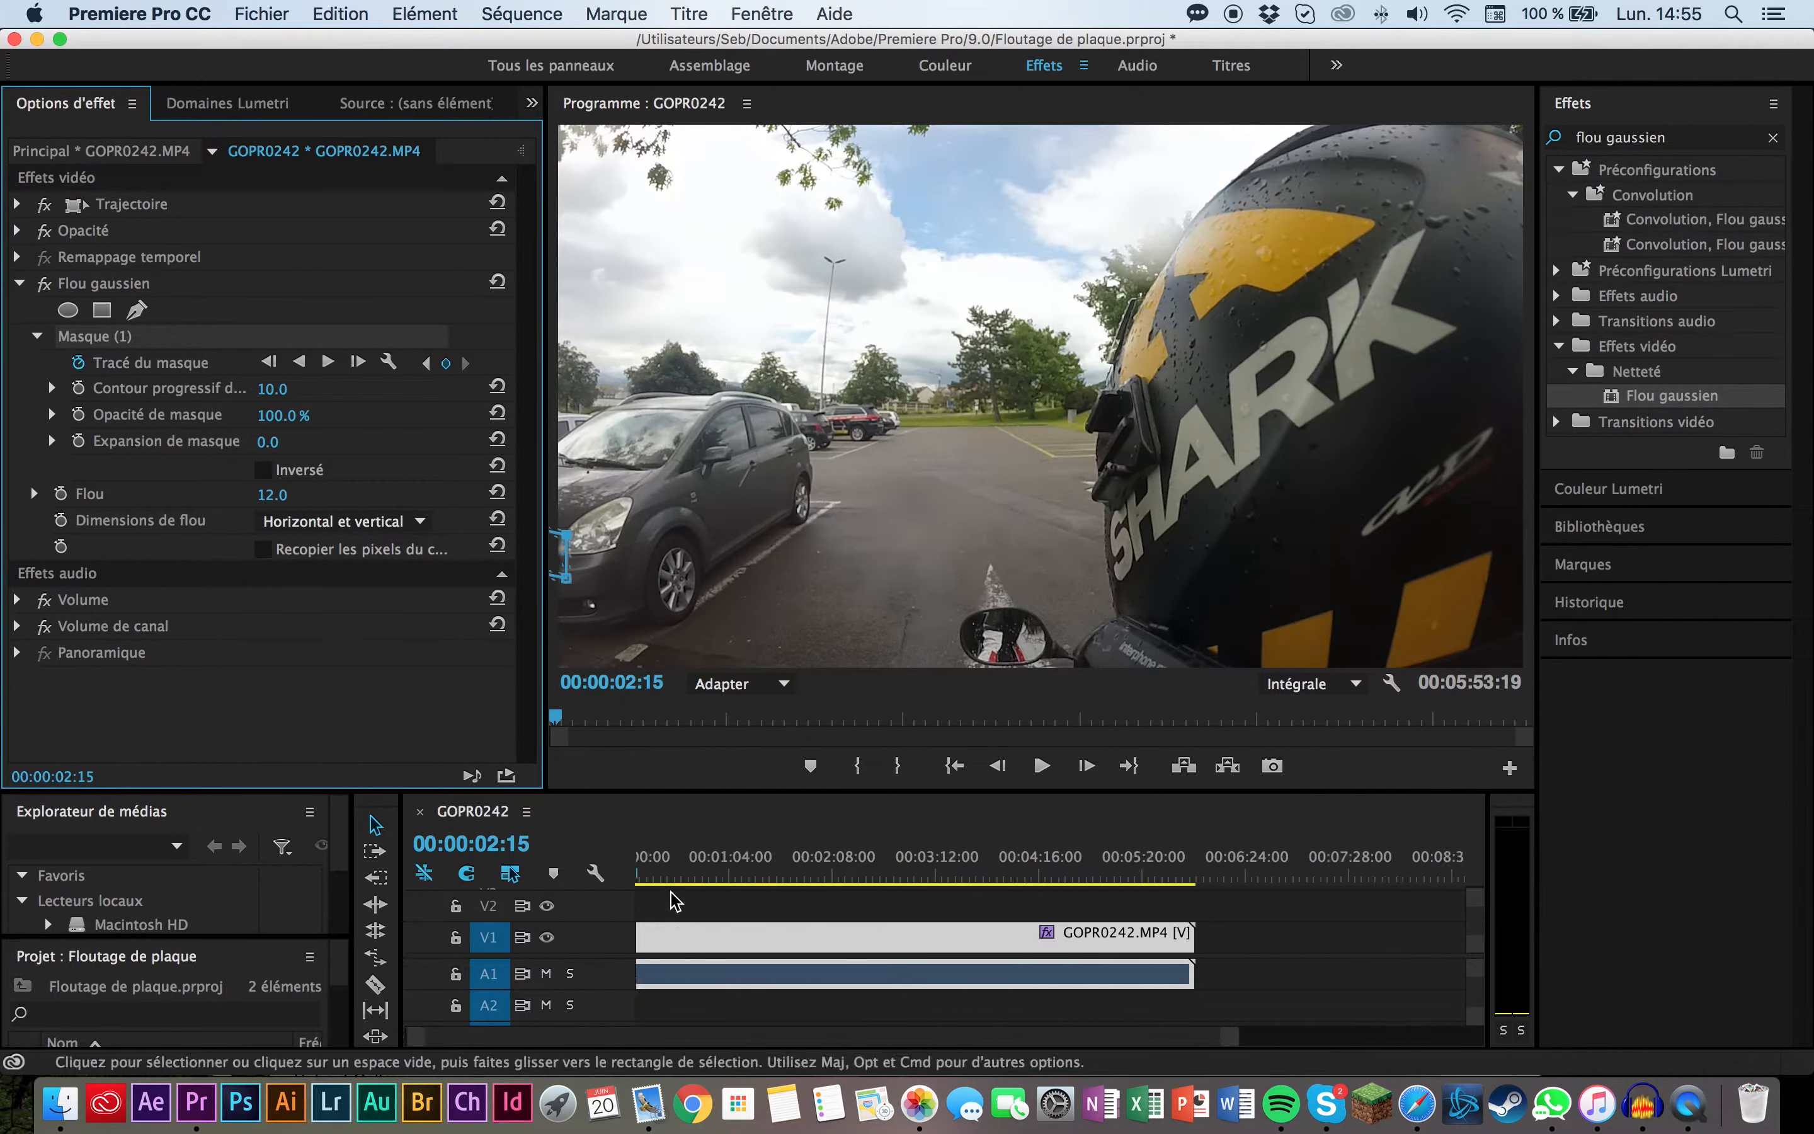
pyautogui.hscroll(-3, 671, 906)
pyautogui.scroll(1, 661, 894)
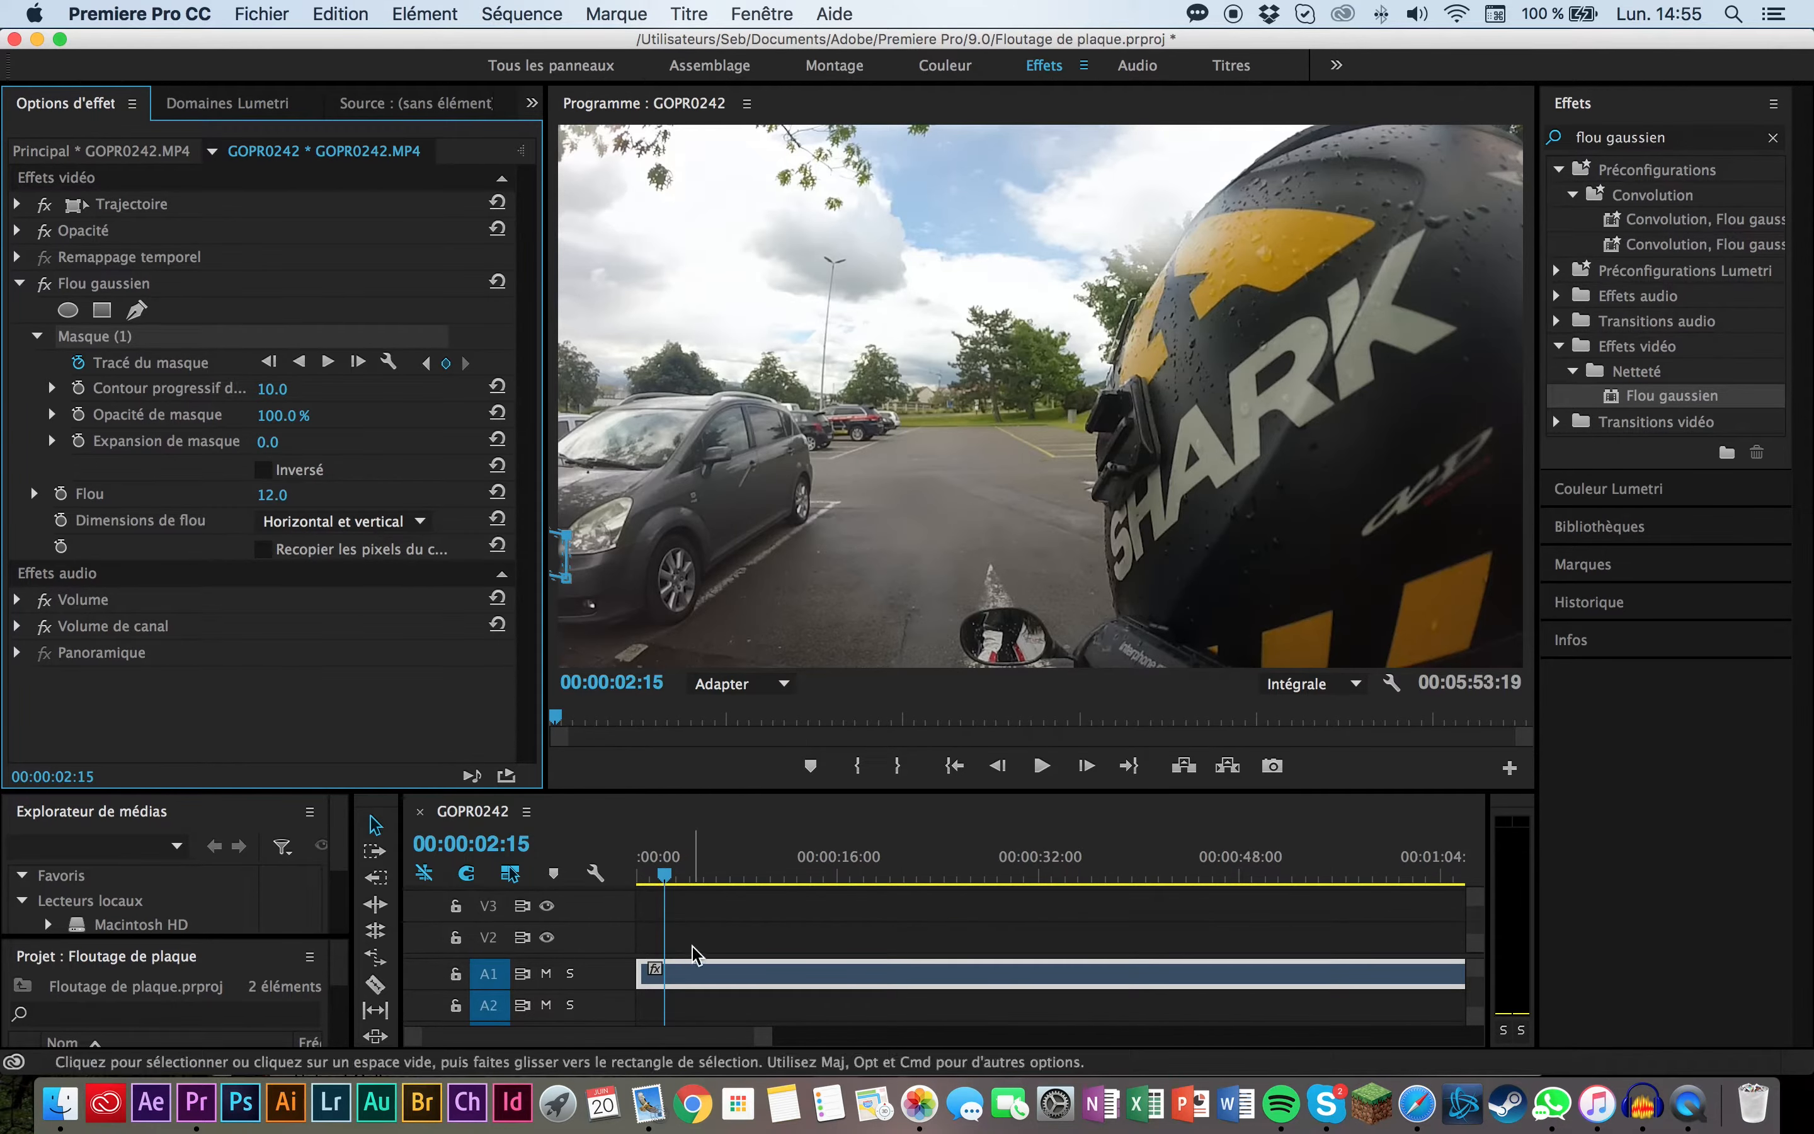
pyautogui.scroll(-1, 688, 948)
pyautogui.press('c')
pyautogui.click(671, 932)
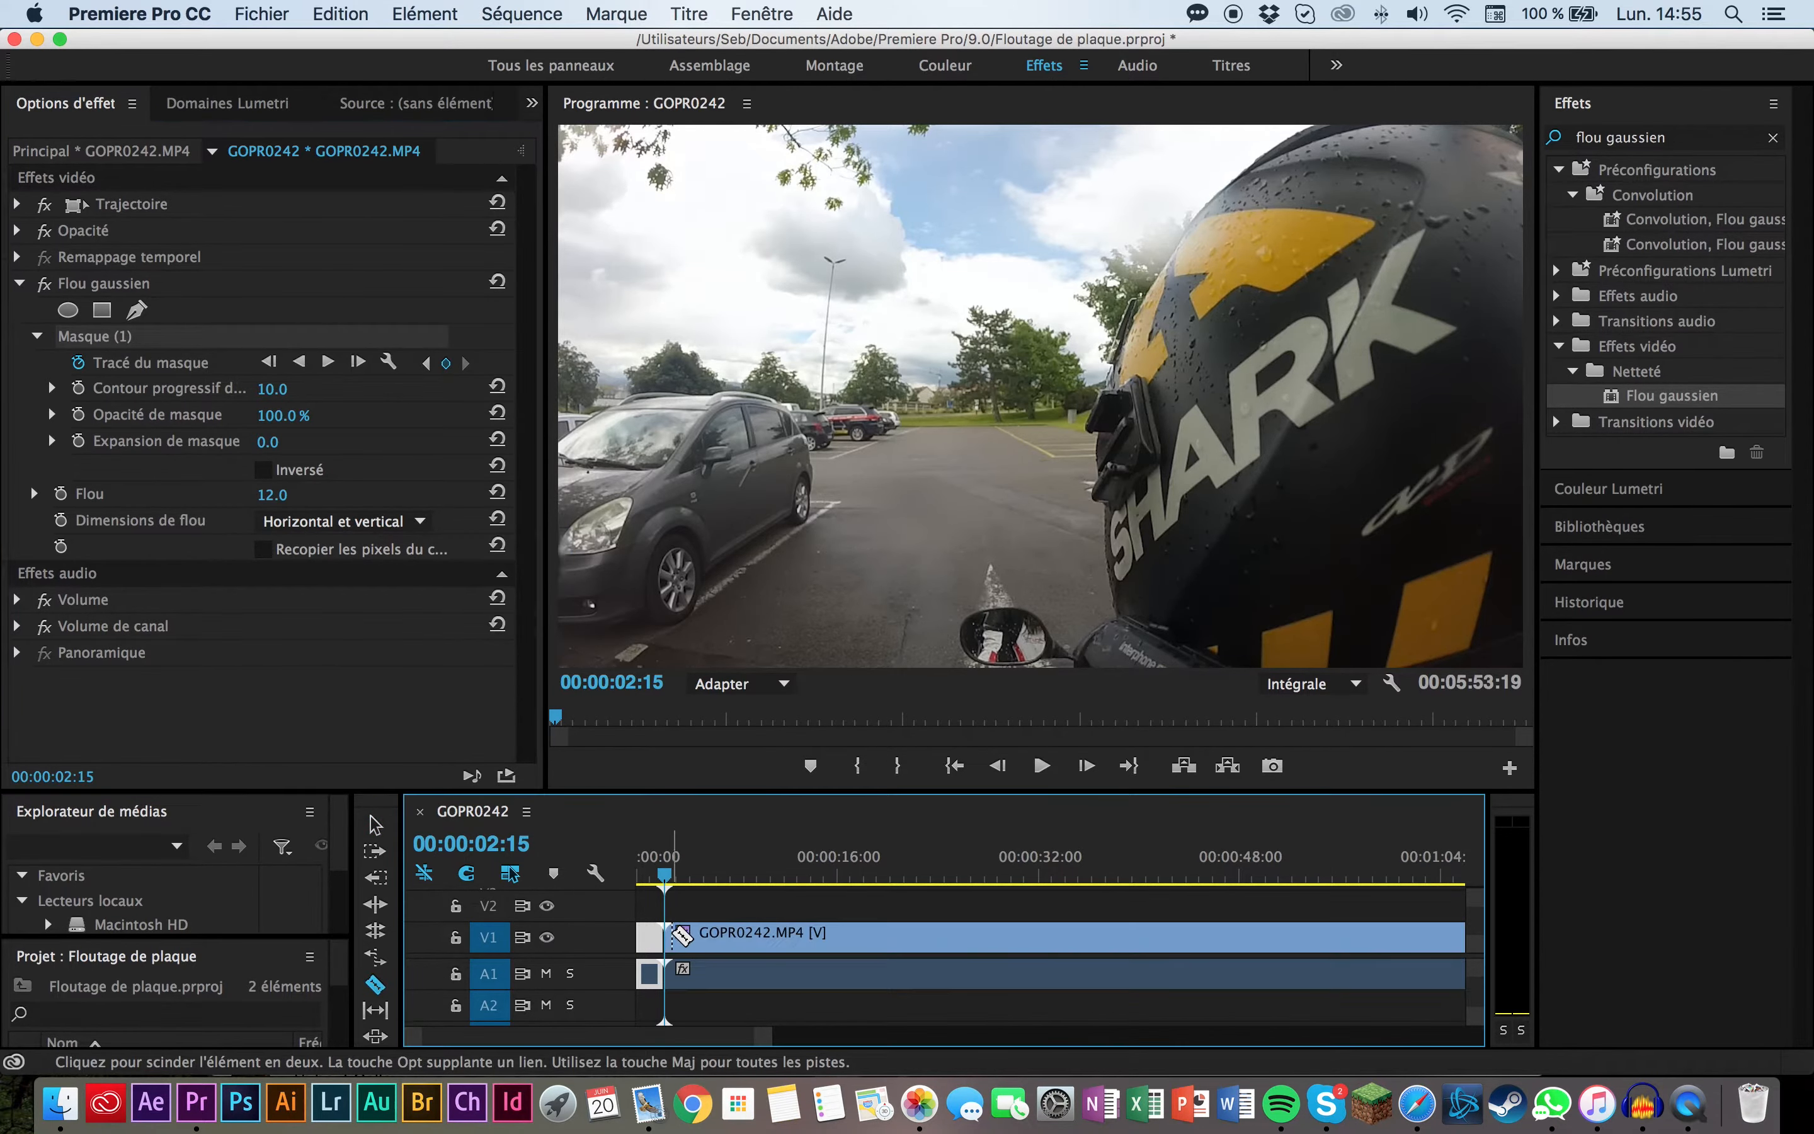
pyautogui.press('v')
# Step: Delete the Flou gaussien effect from the clip segment after the cut
pyautogui.moveTo(659, 873); pyautogui.dragTo(675, 878)
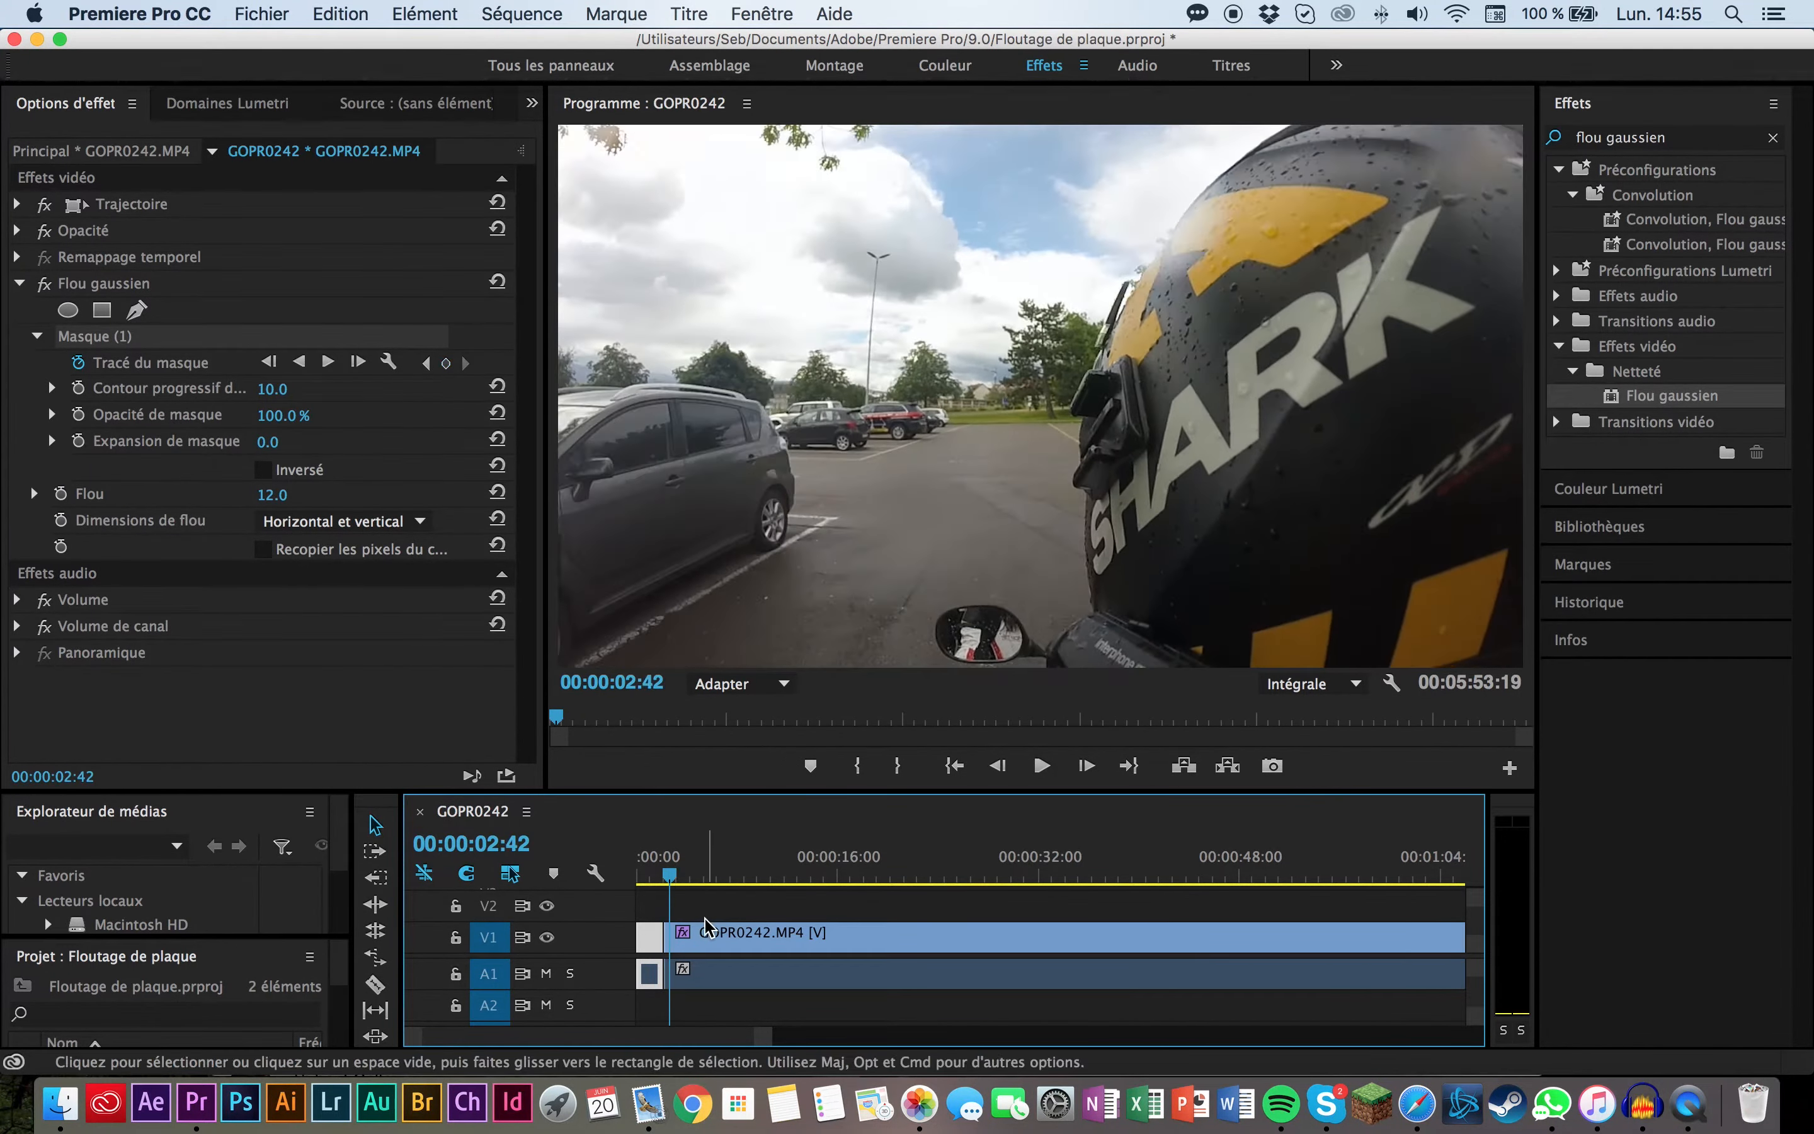
pyautogui.click(718, 933)
pyautogui.hscroll(3, 721, 936)
pyautogui.click(83, 287)
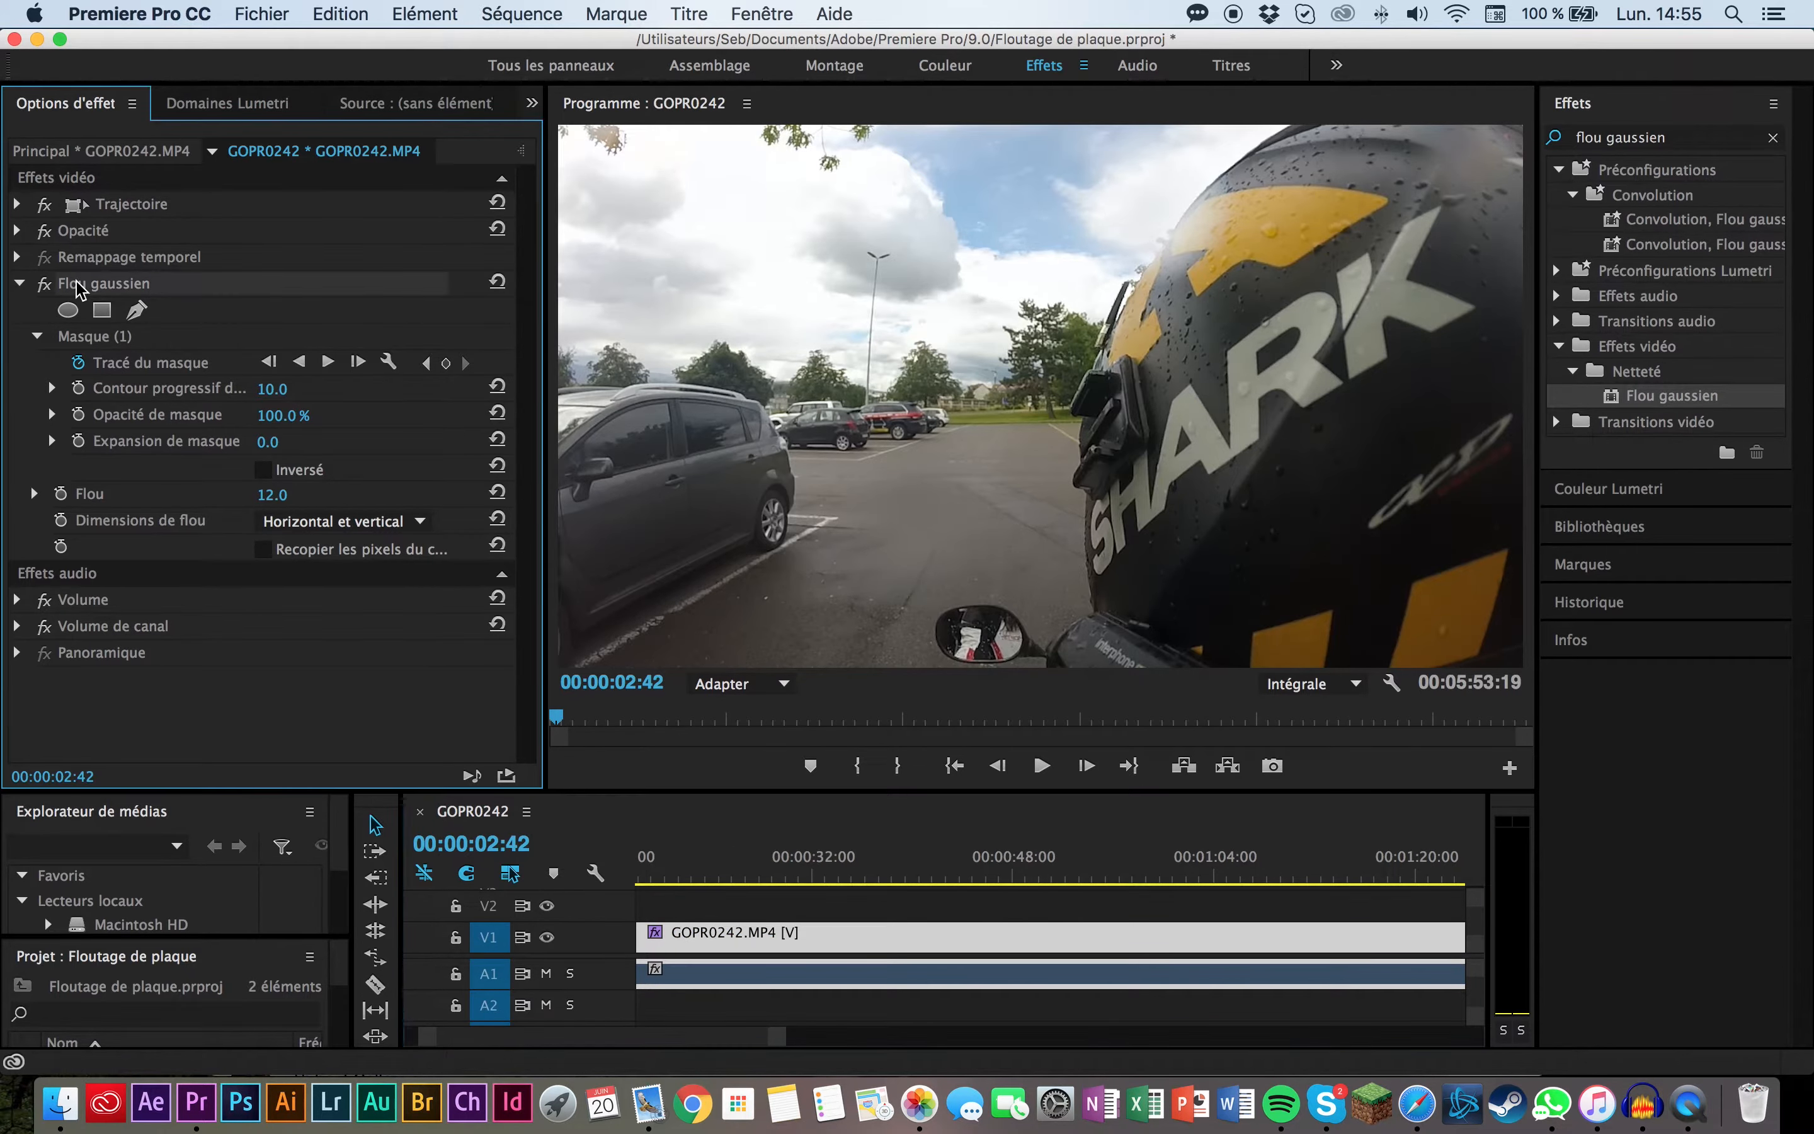
pyautogui.press('Delete')
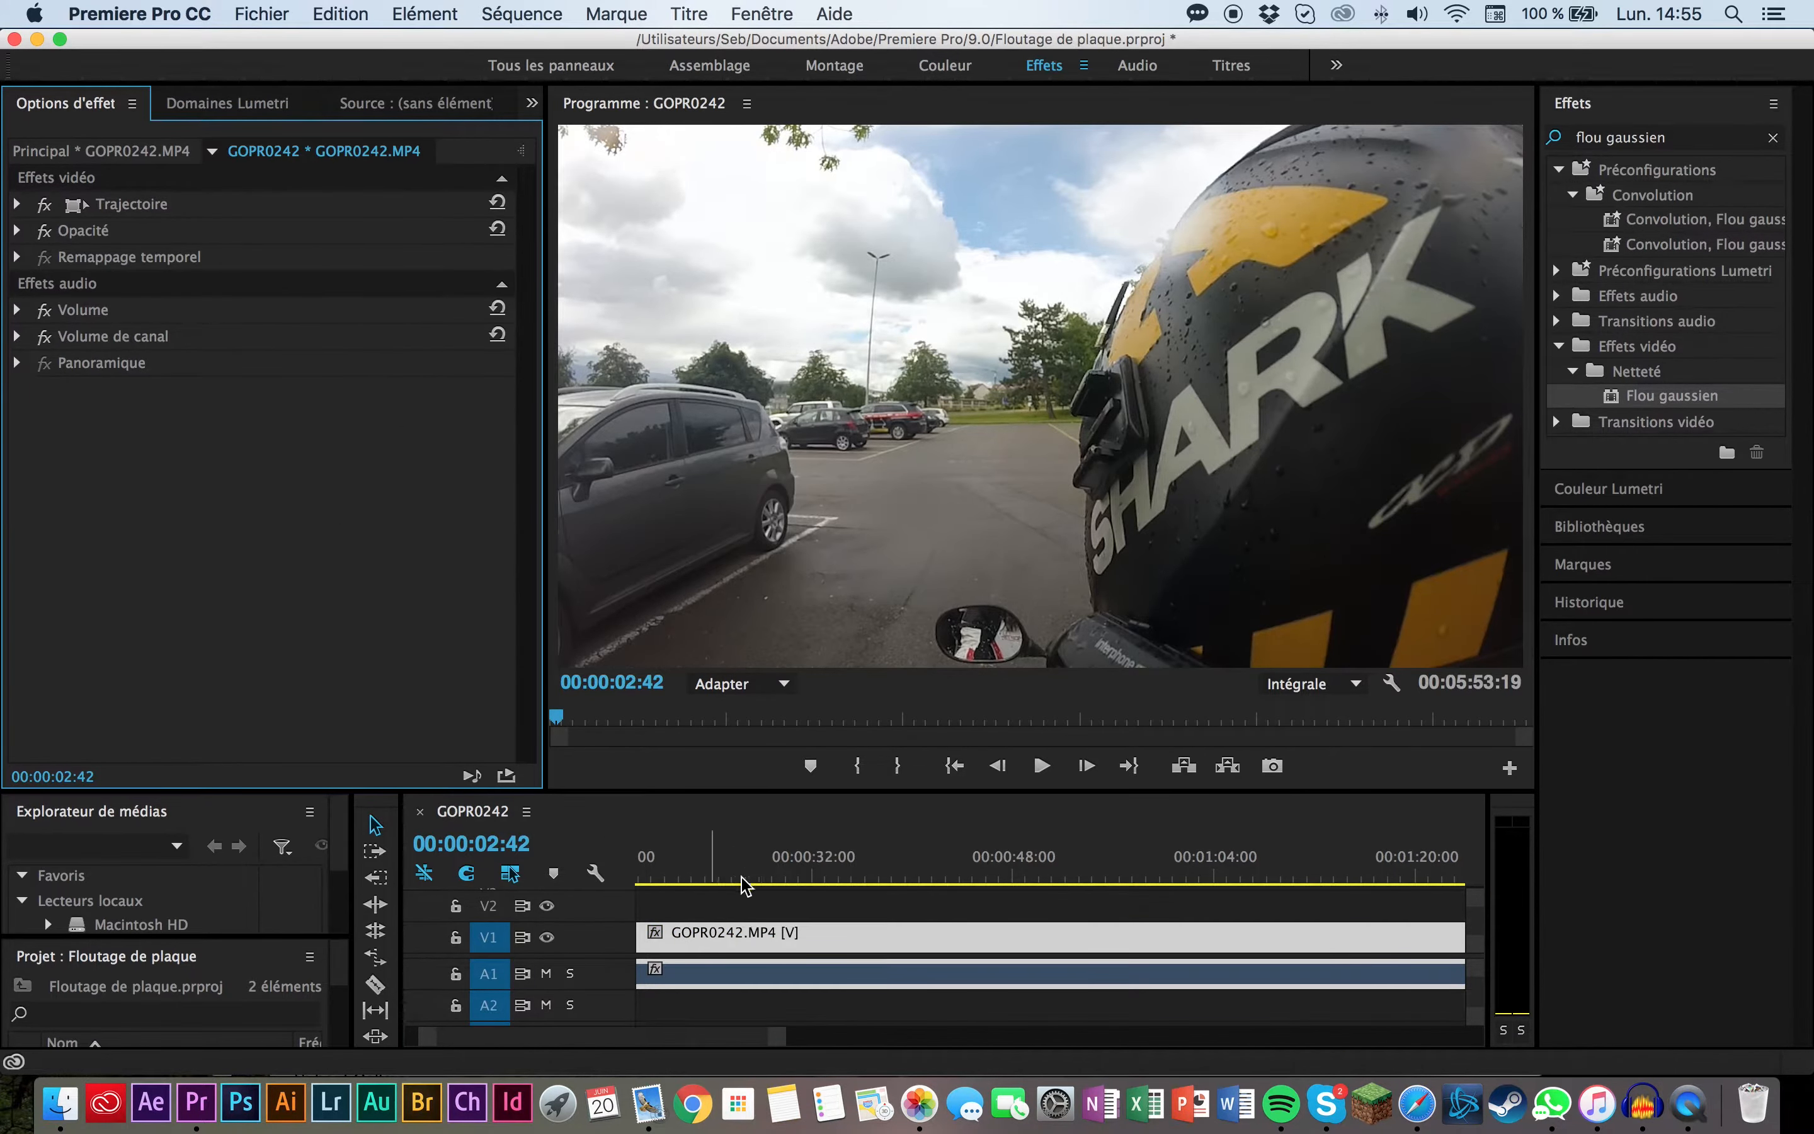
# Step: Play the sequence from the start past the cut to check the tracked plate blur
pyautogui.click(954, 765)
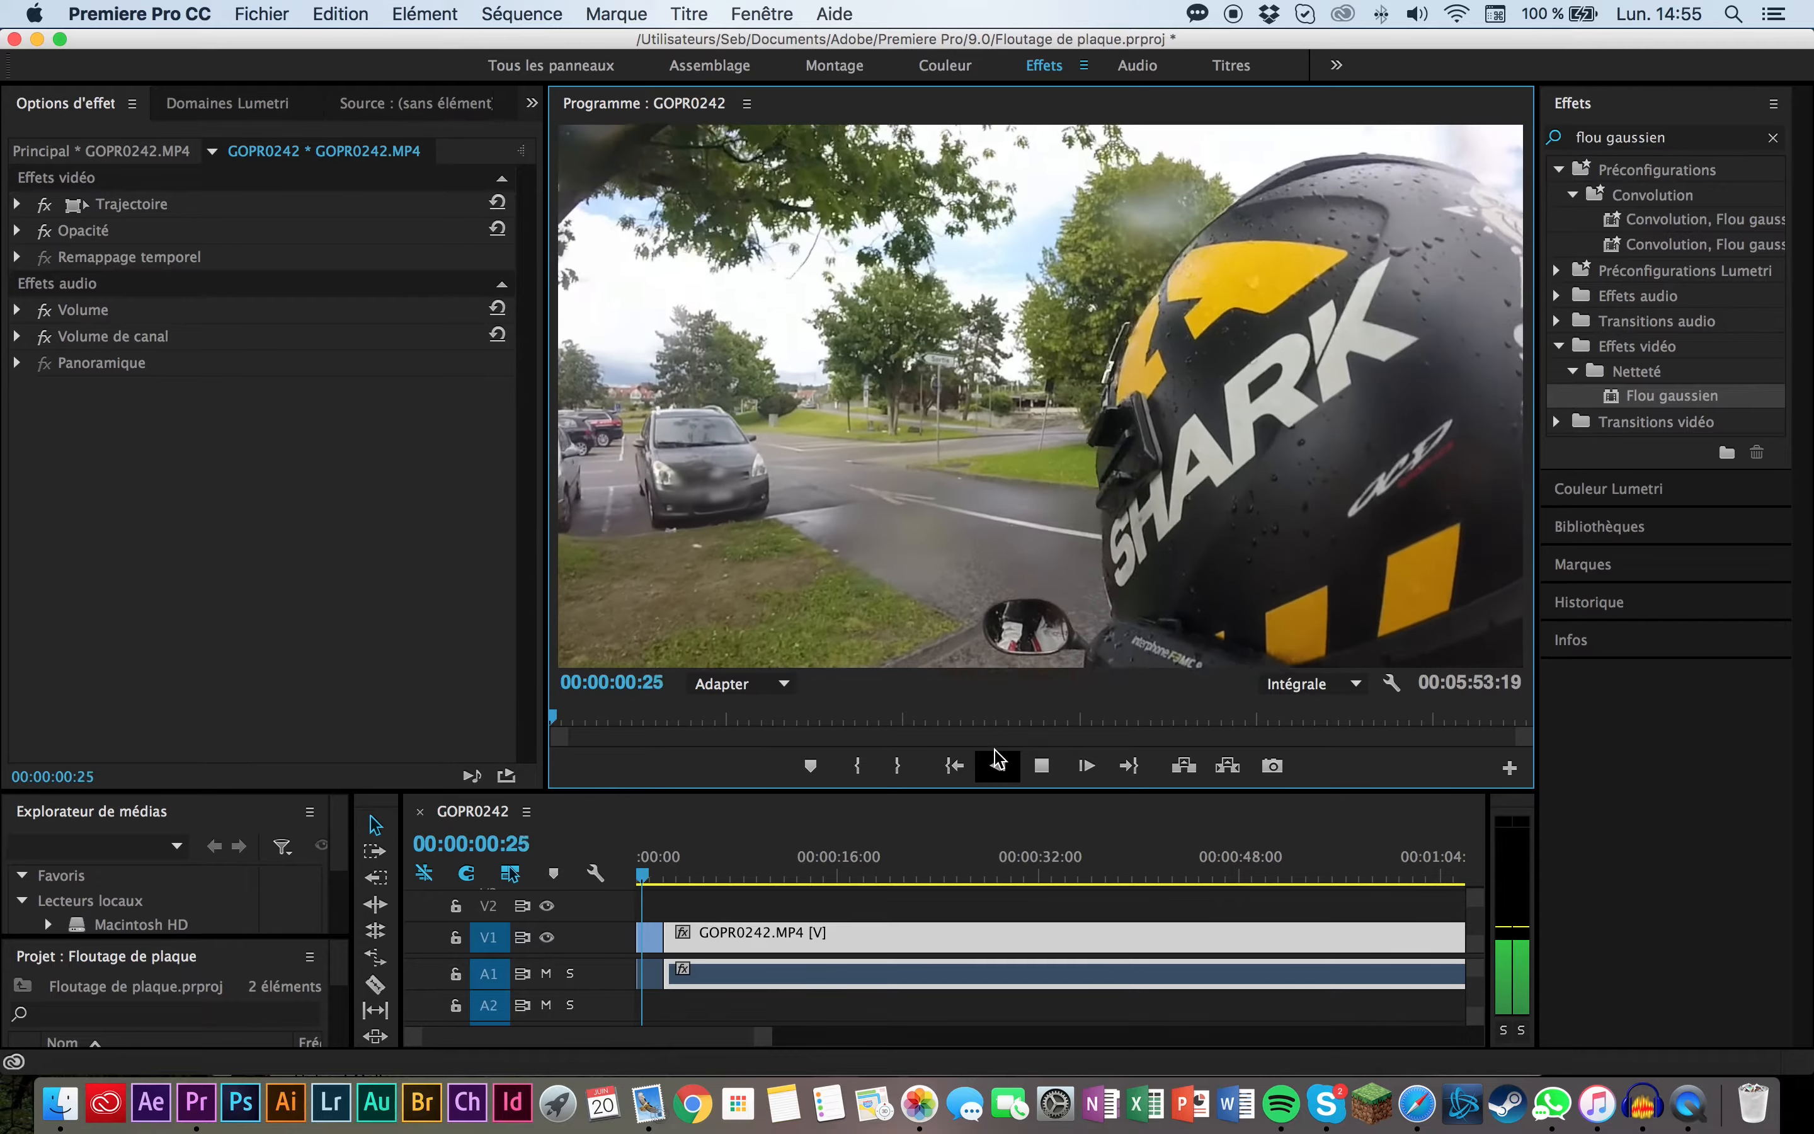
pyautogui.click(1046, 772)
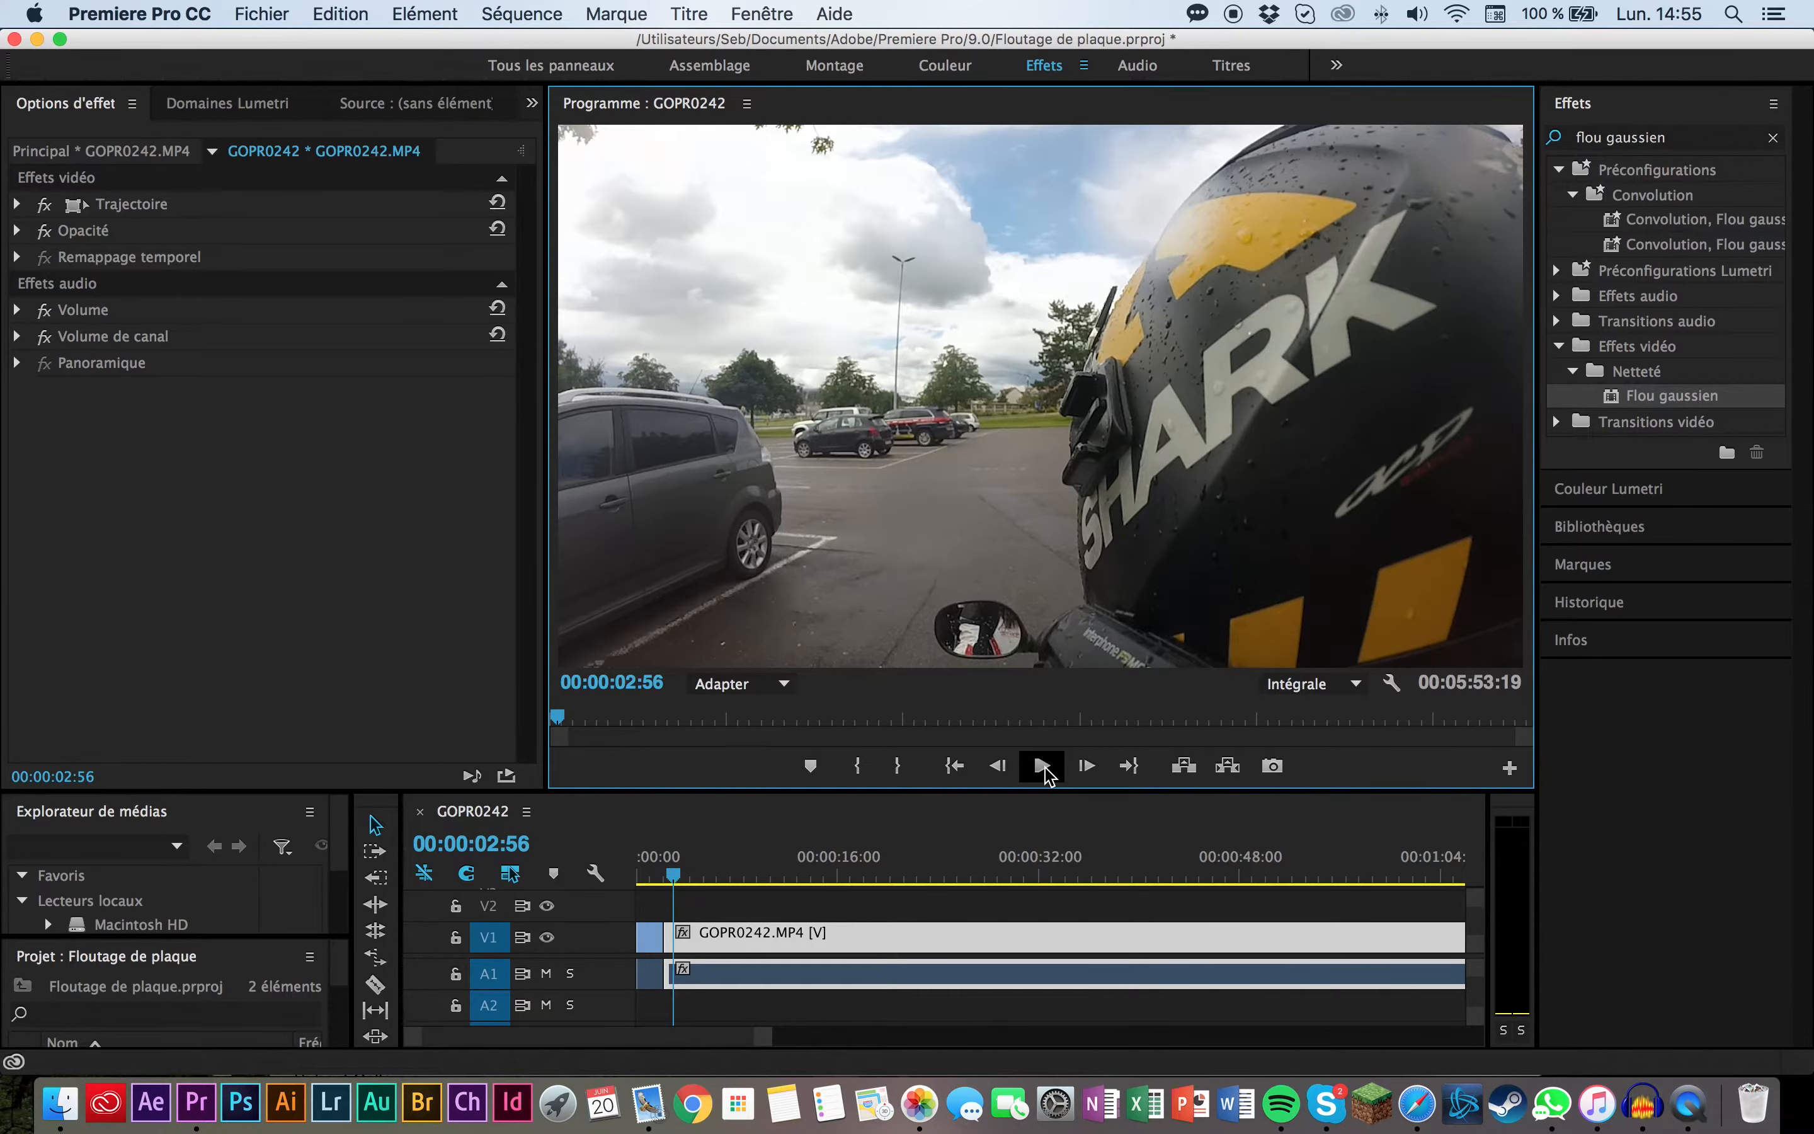
pyautogui.click(1045, 771)
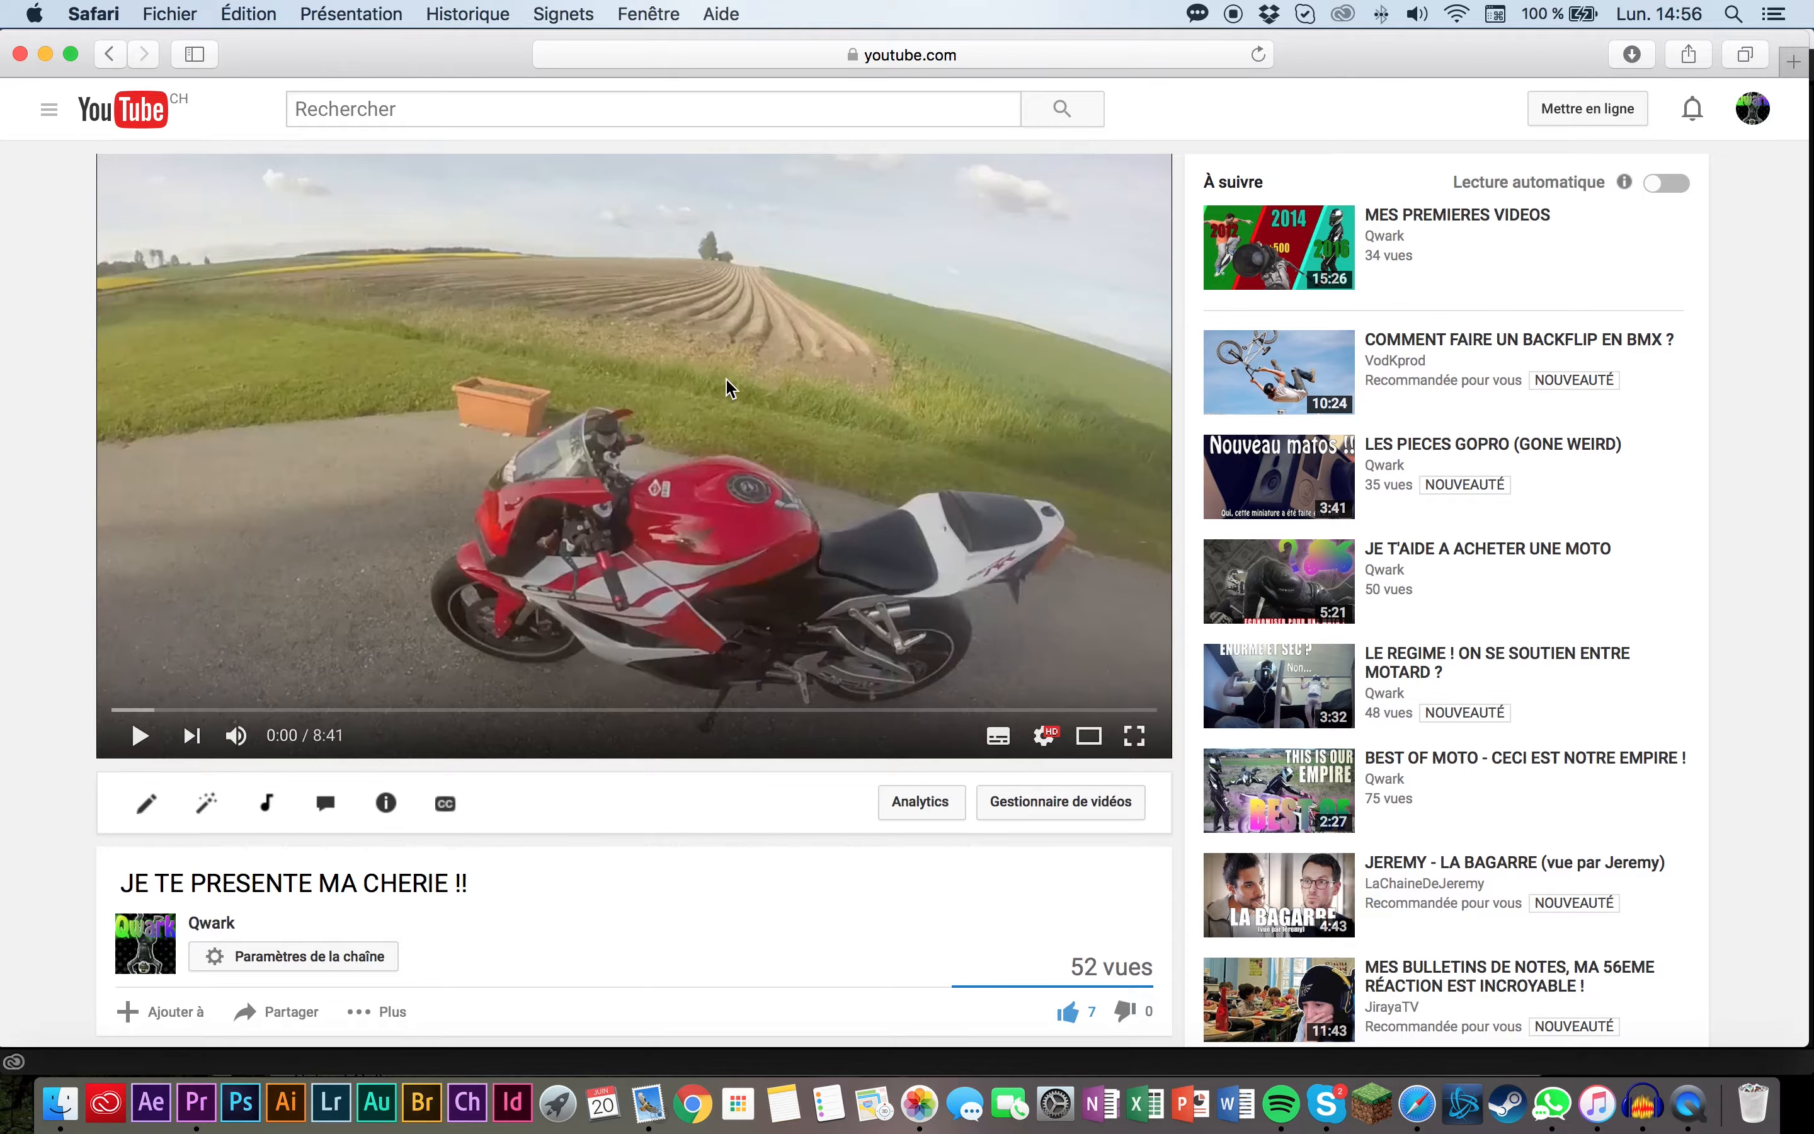
# Step: Open the enhancements editor for the video JE TE PRESENTE MA CHERIE !!, preview its start and show the blurring effects
pyautogui.click(206, 806)
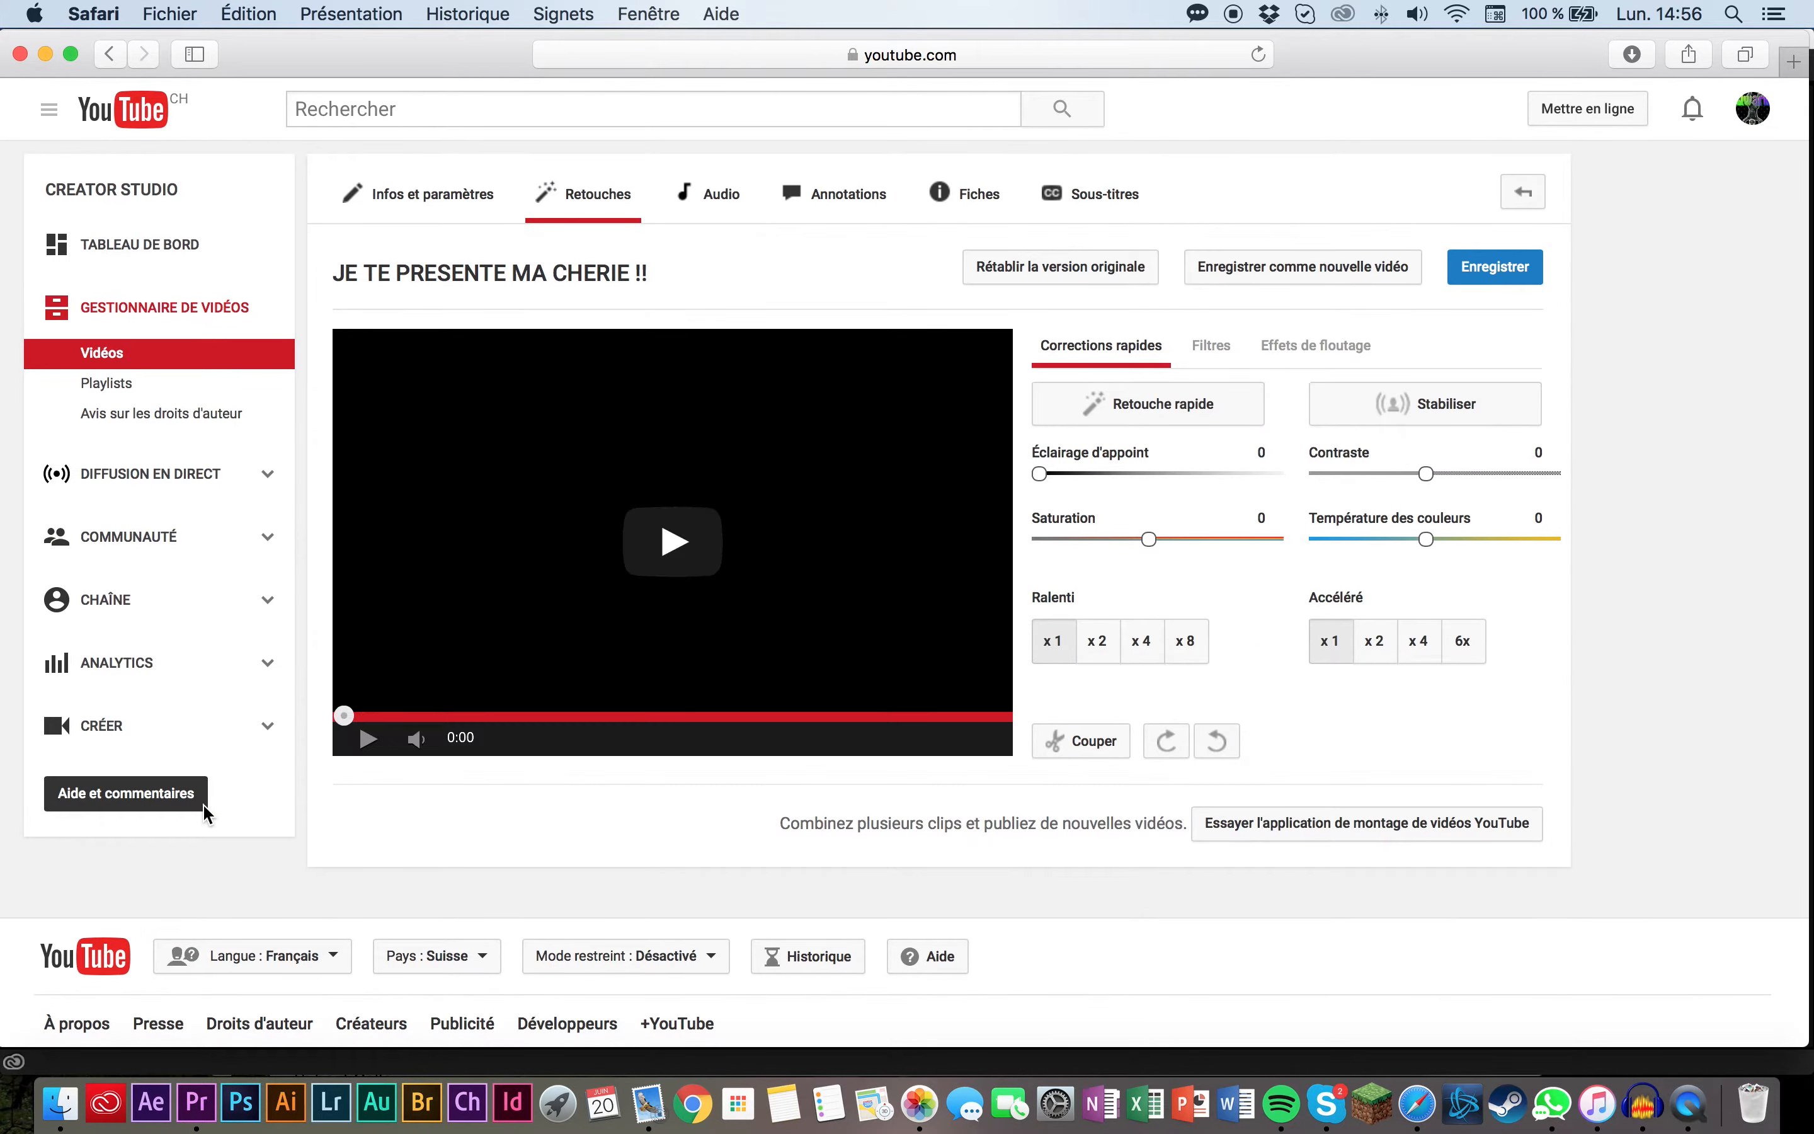
pyautogui.click(366, 739)
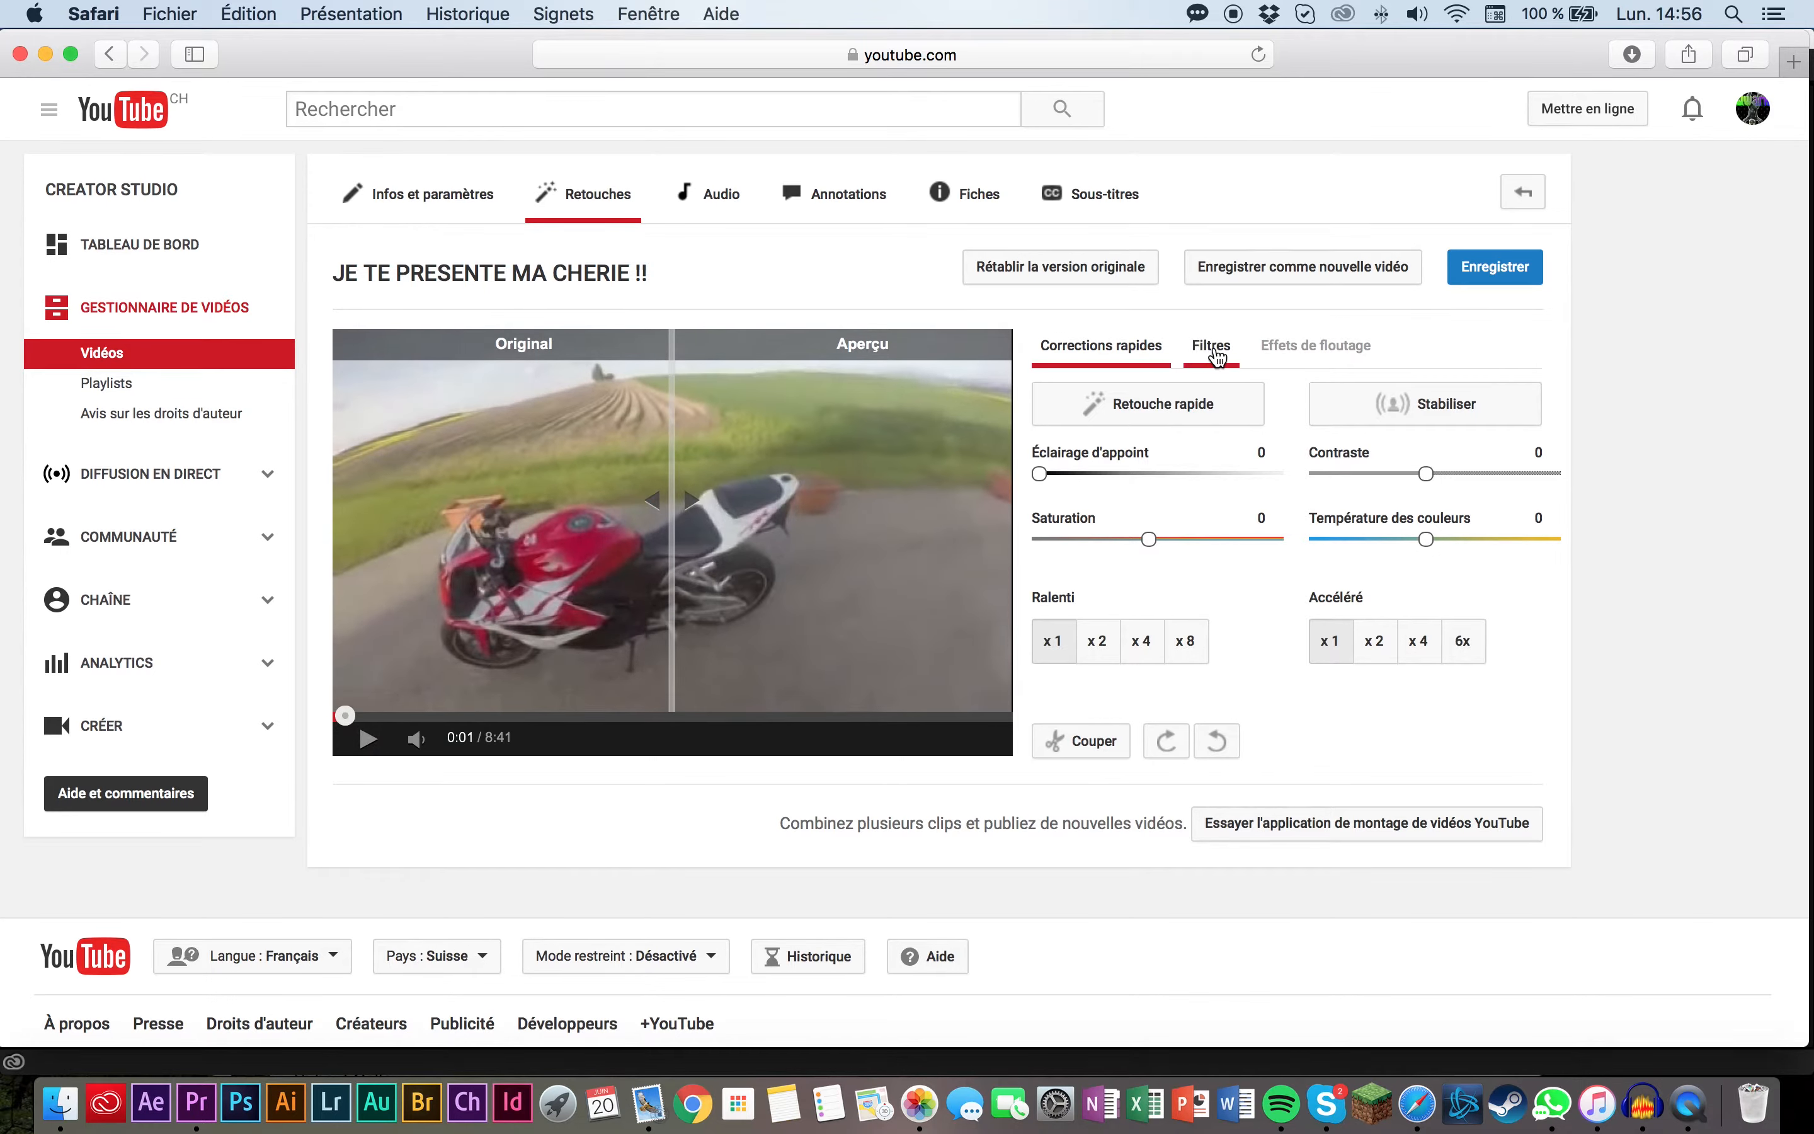
pyautogui.click(1313, 358)
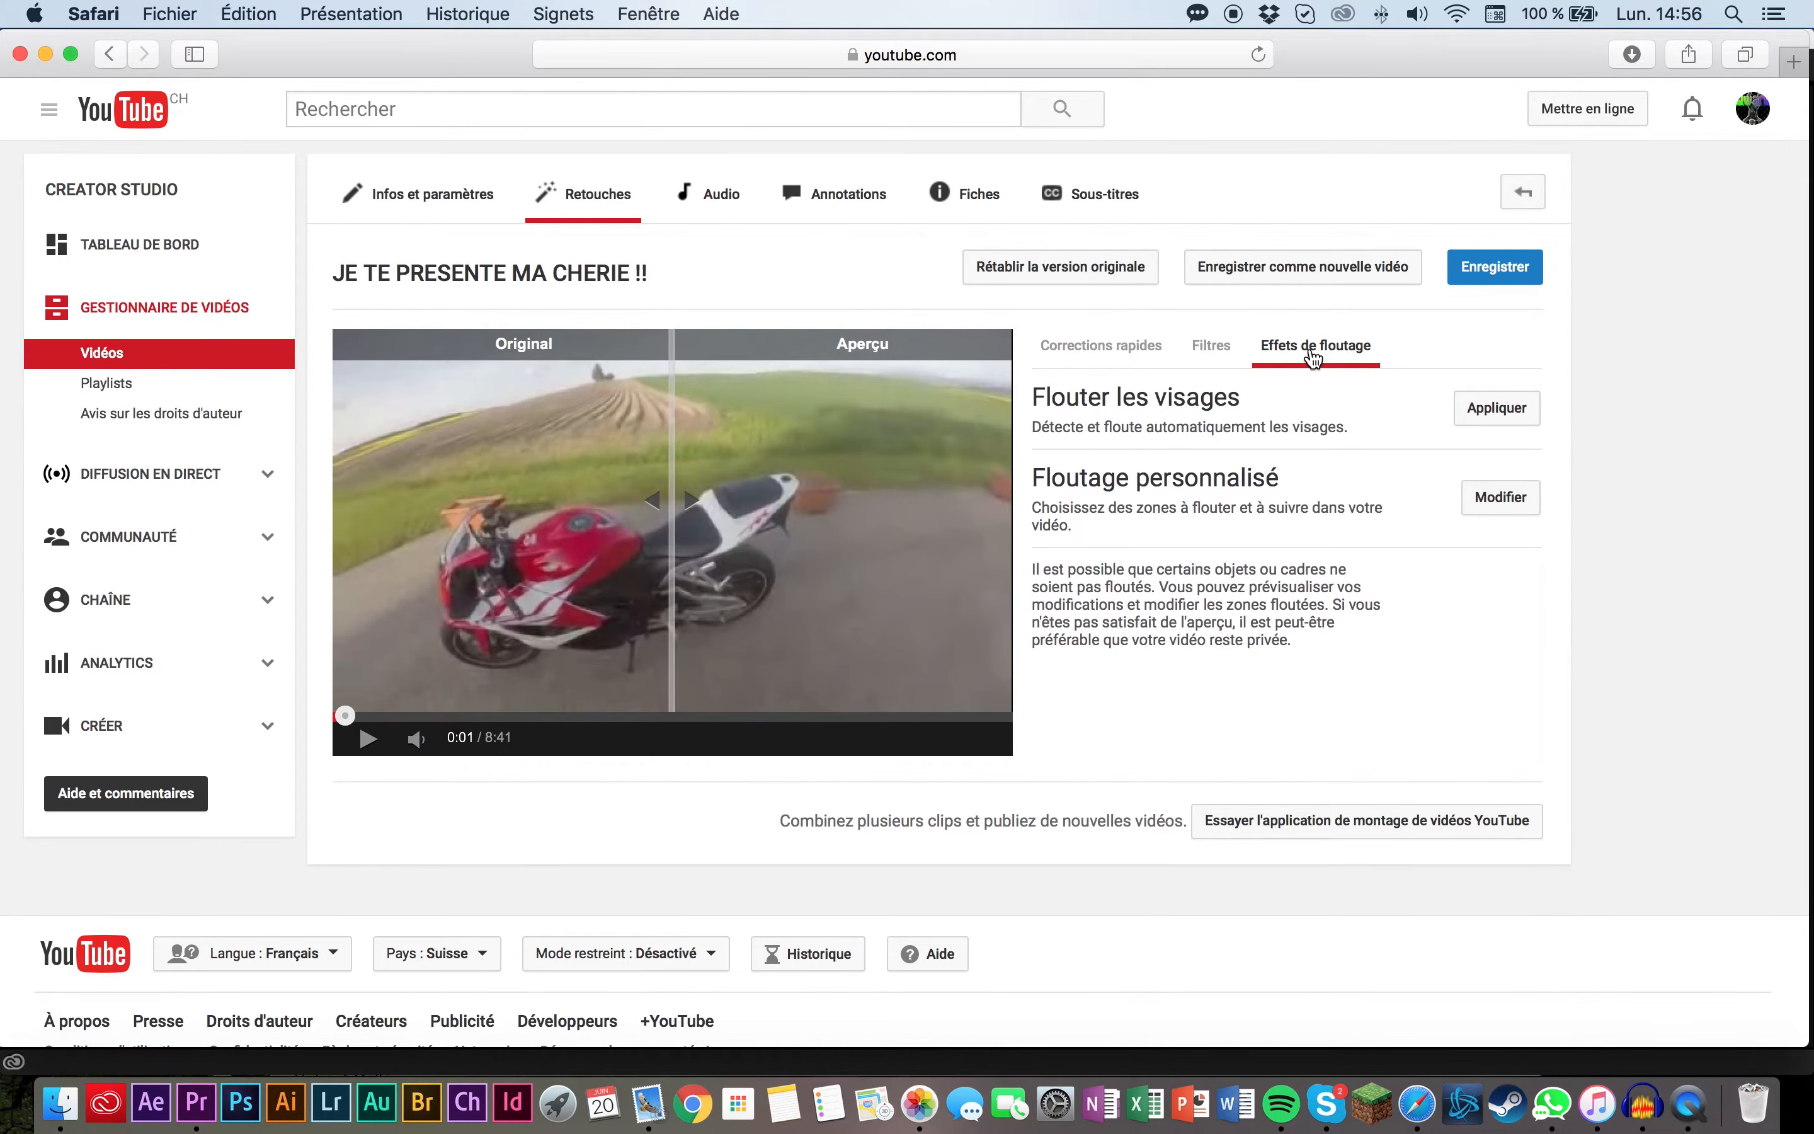
pyautogui.moveTo(1042, 428); pyautogui.dragTo(1345, 428)
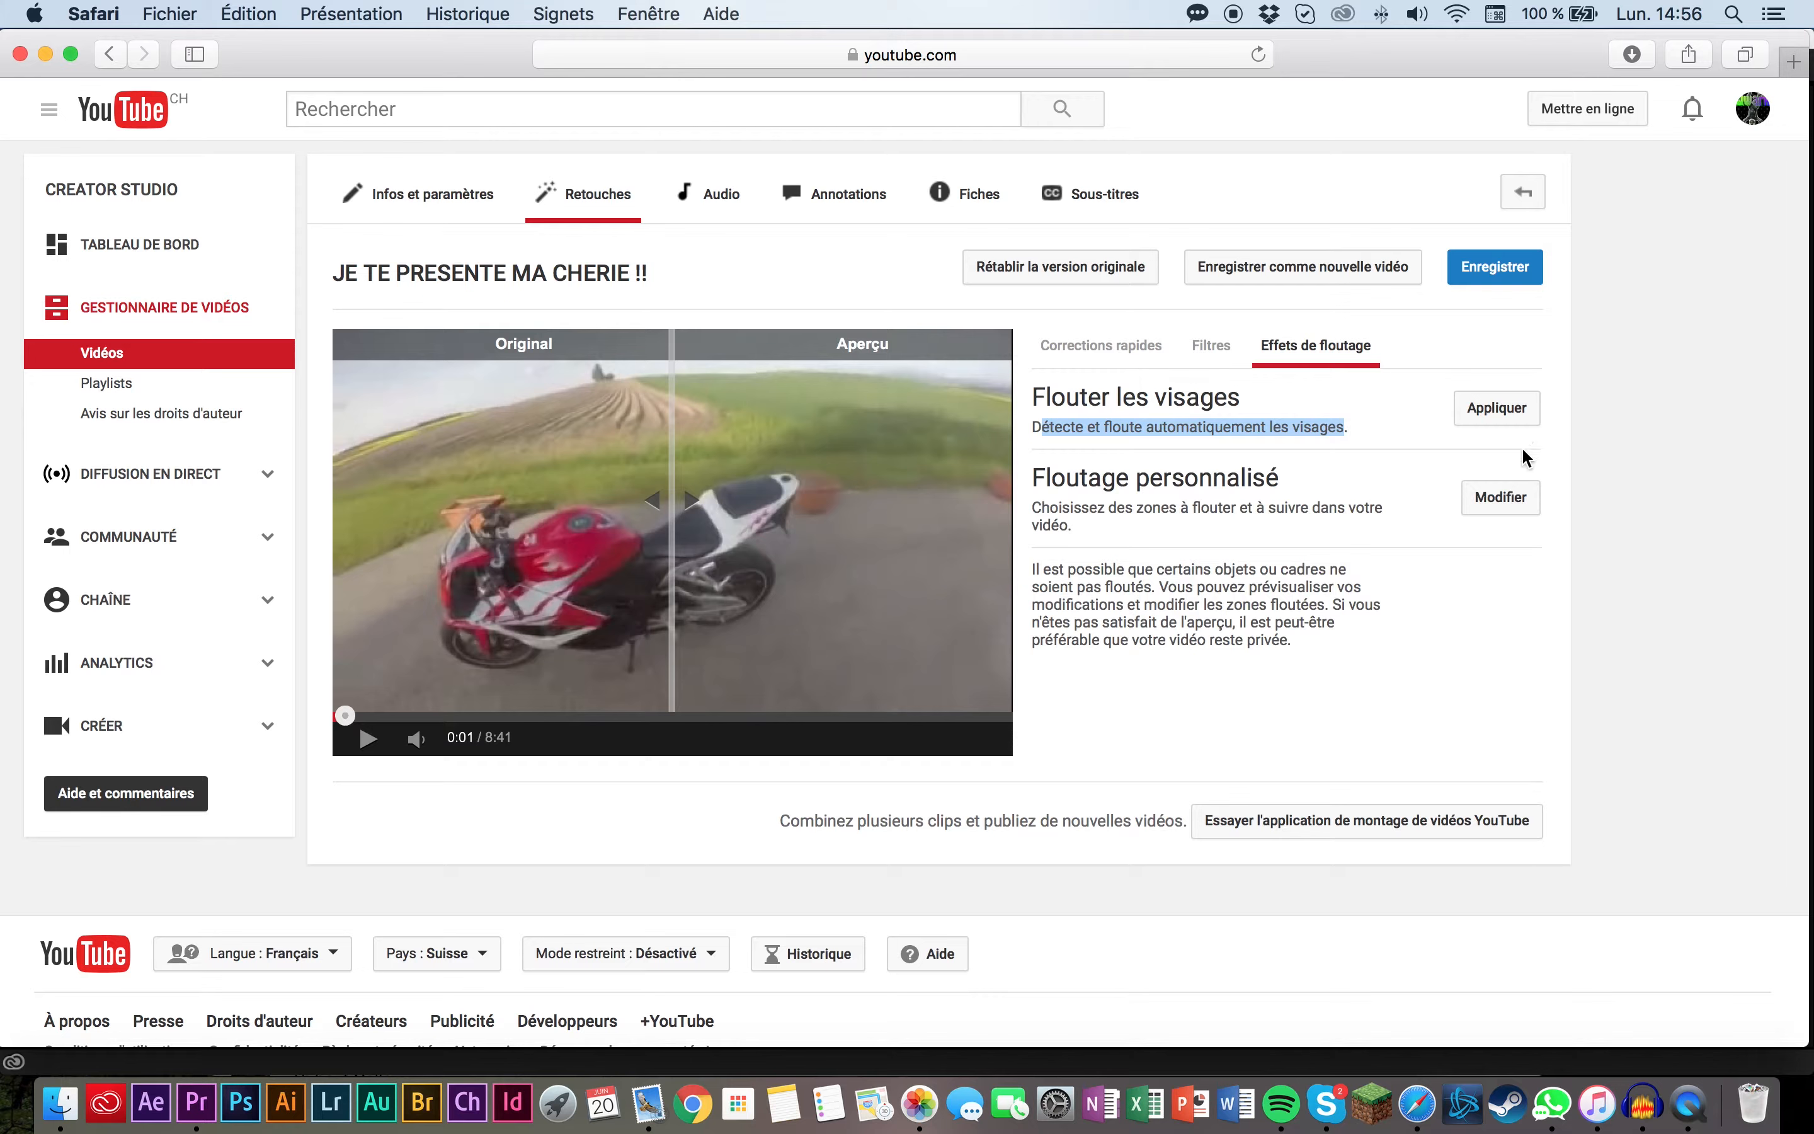
# Step: Open custom blurring, draw a blur region around the motorcycle at 0:01 and play the video to check its tracking
pyautogui.click(1512, 513)
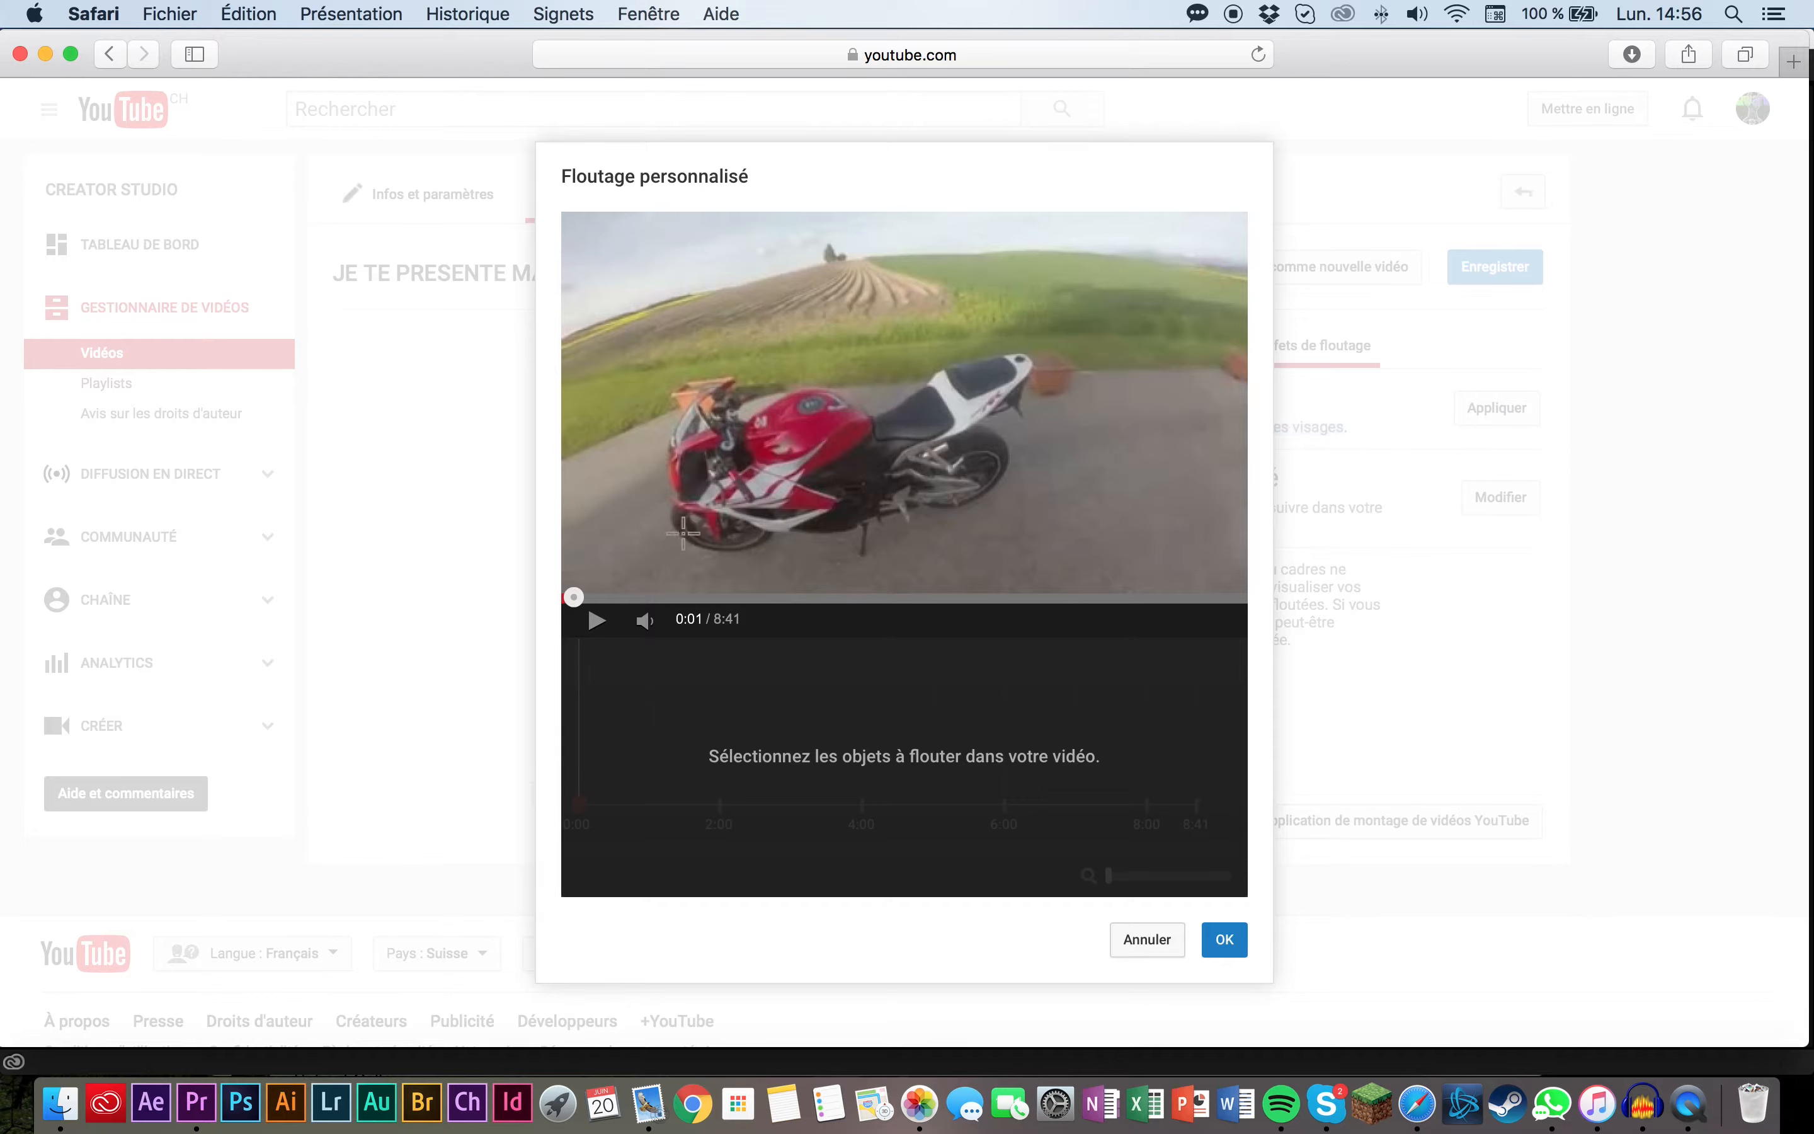
pyautogui.moveTo(650, 558)
pyautogui.mouseDown()
pyautogui.moveTo(862, 421)
pyautogui.moveTo(1000, 385)
pyautogui.moveTo(1036, 346)
pyautogui.mouseUp()
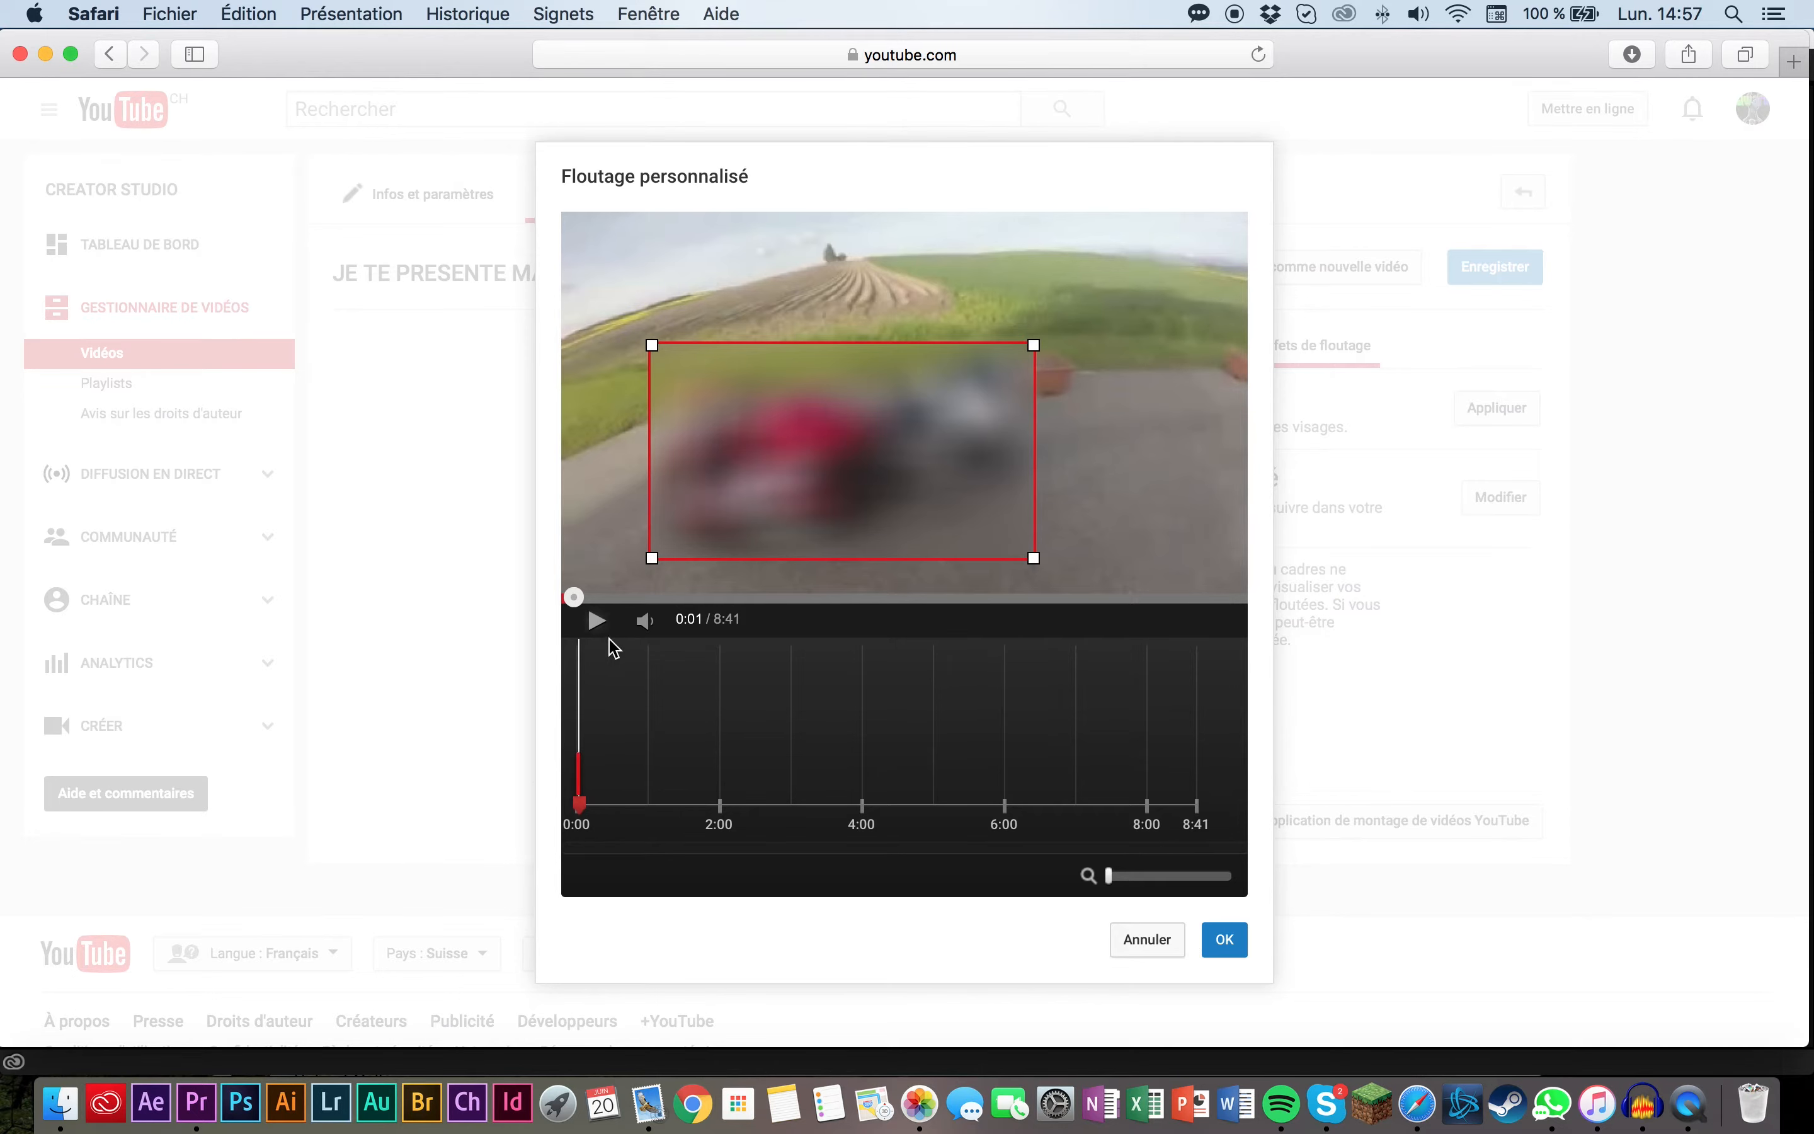
pyautogui.moveTo(1108, 875)
pyautogui.mouseDown()
pyautogui.moveTo(1134, 875)
pyautogui.moveTo(1116, 873)
pyautogui.mouseUp()
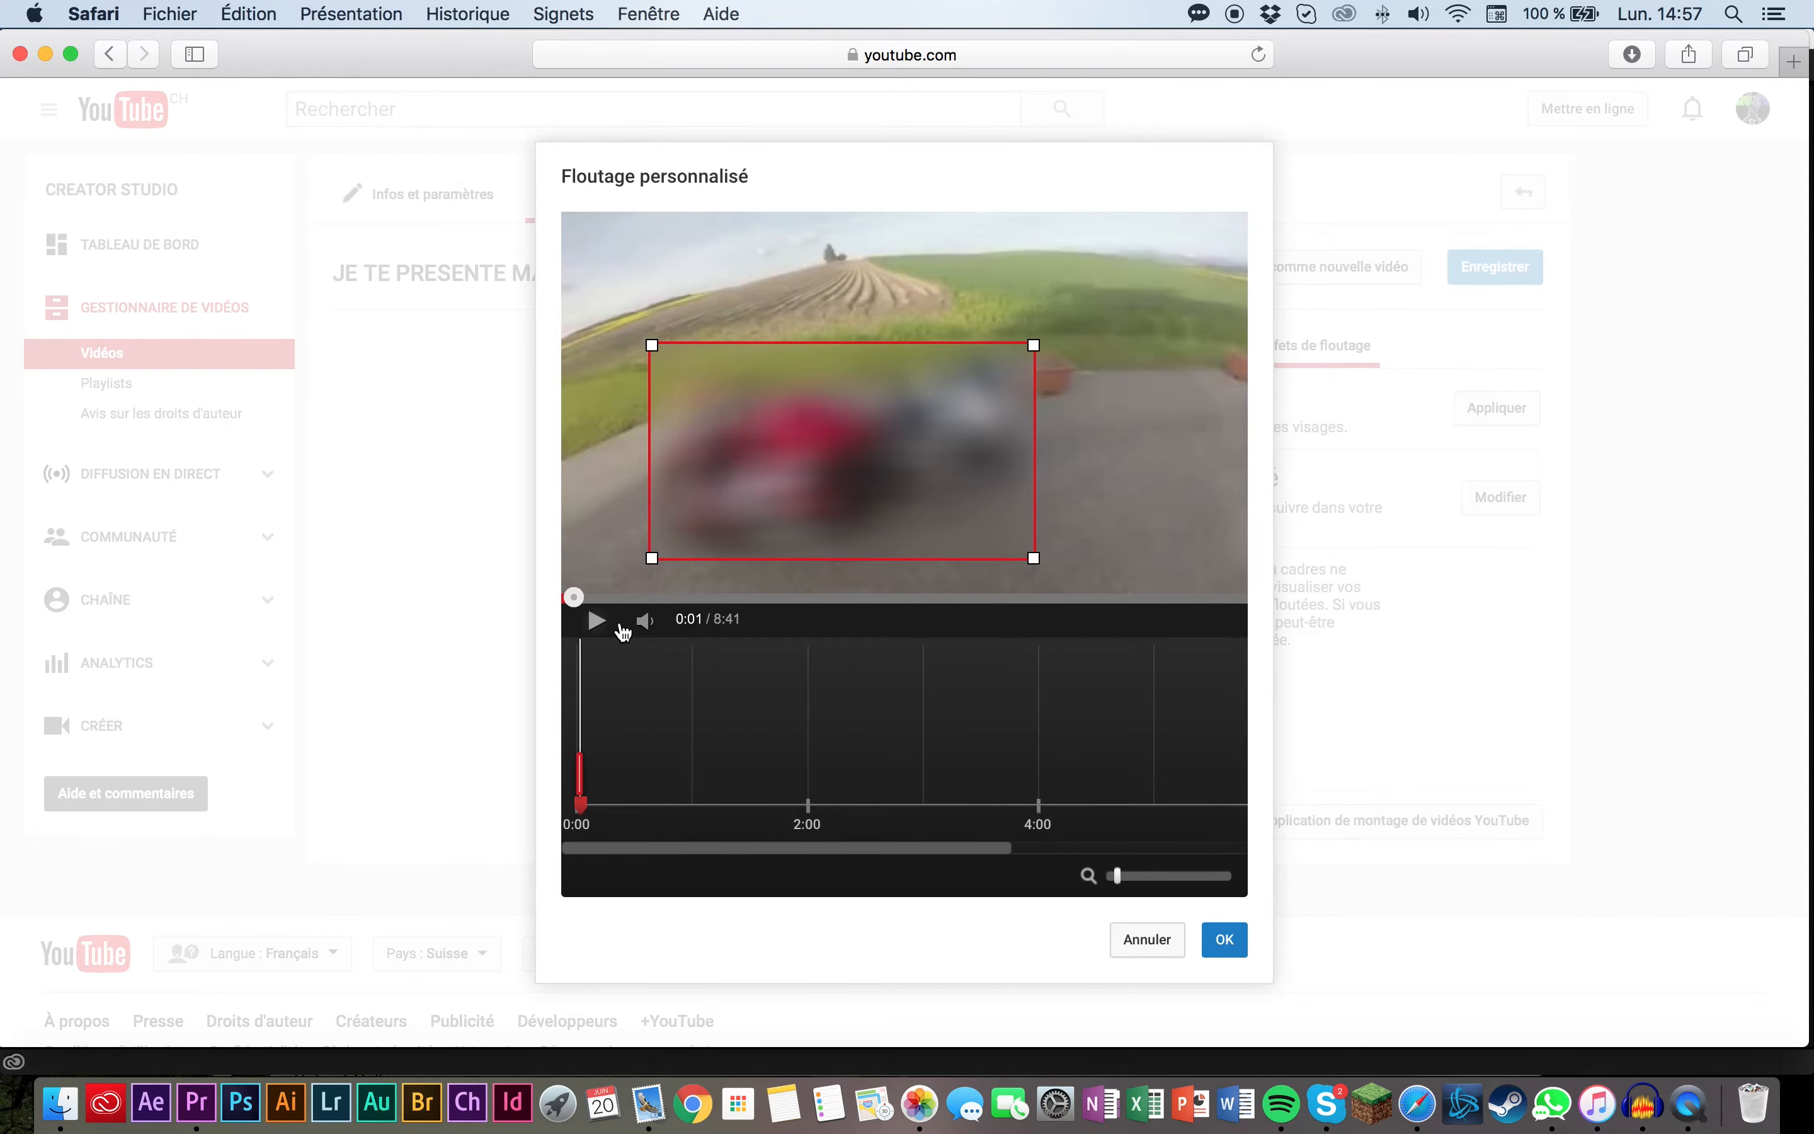
pyautogui.click(598, 623)
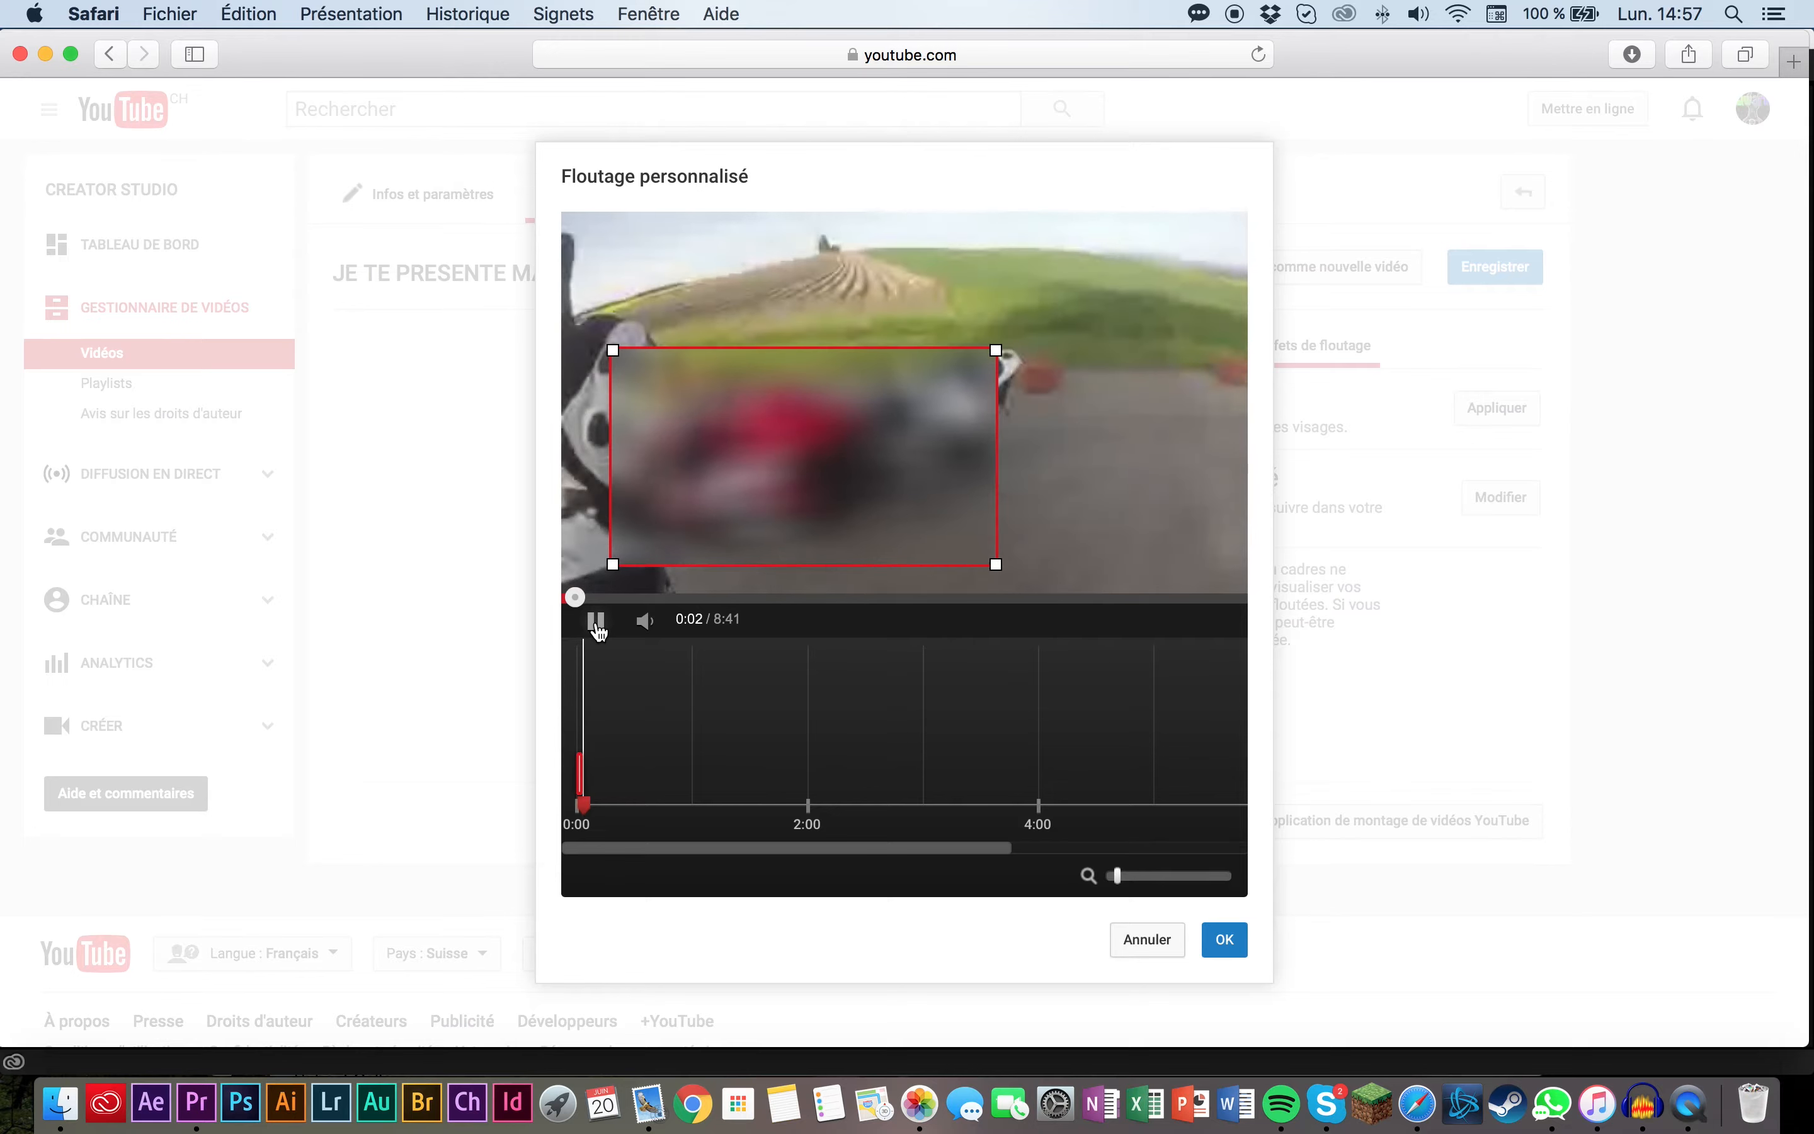
pyautogui.click(597, 624)
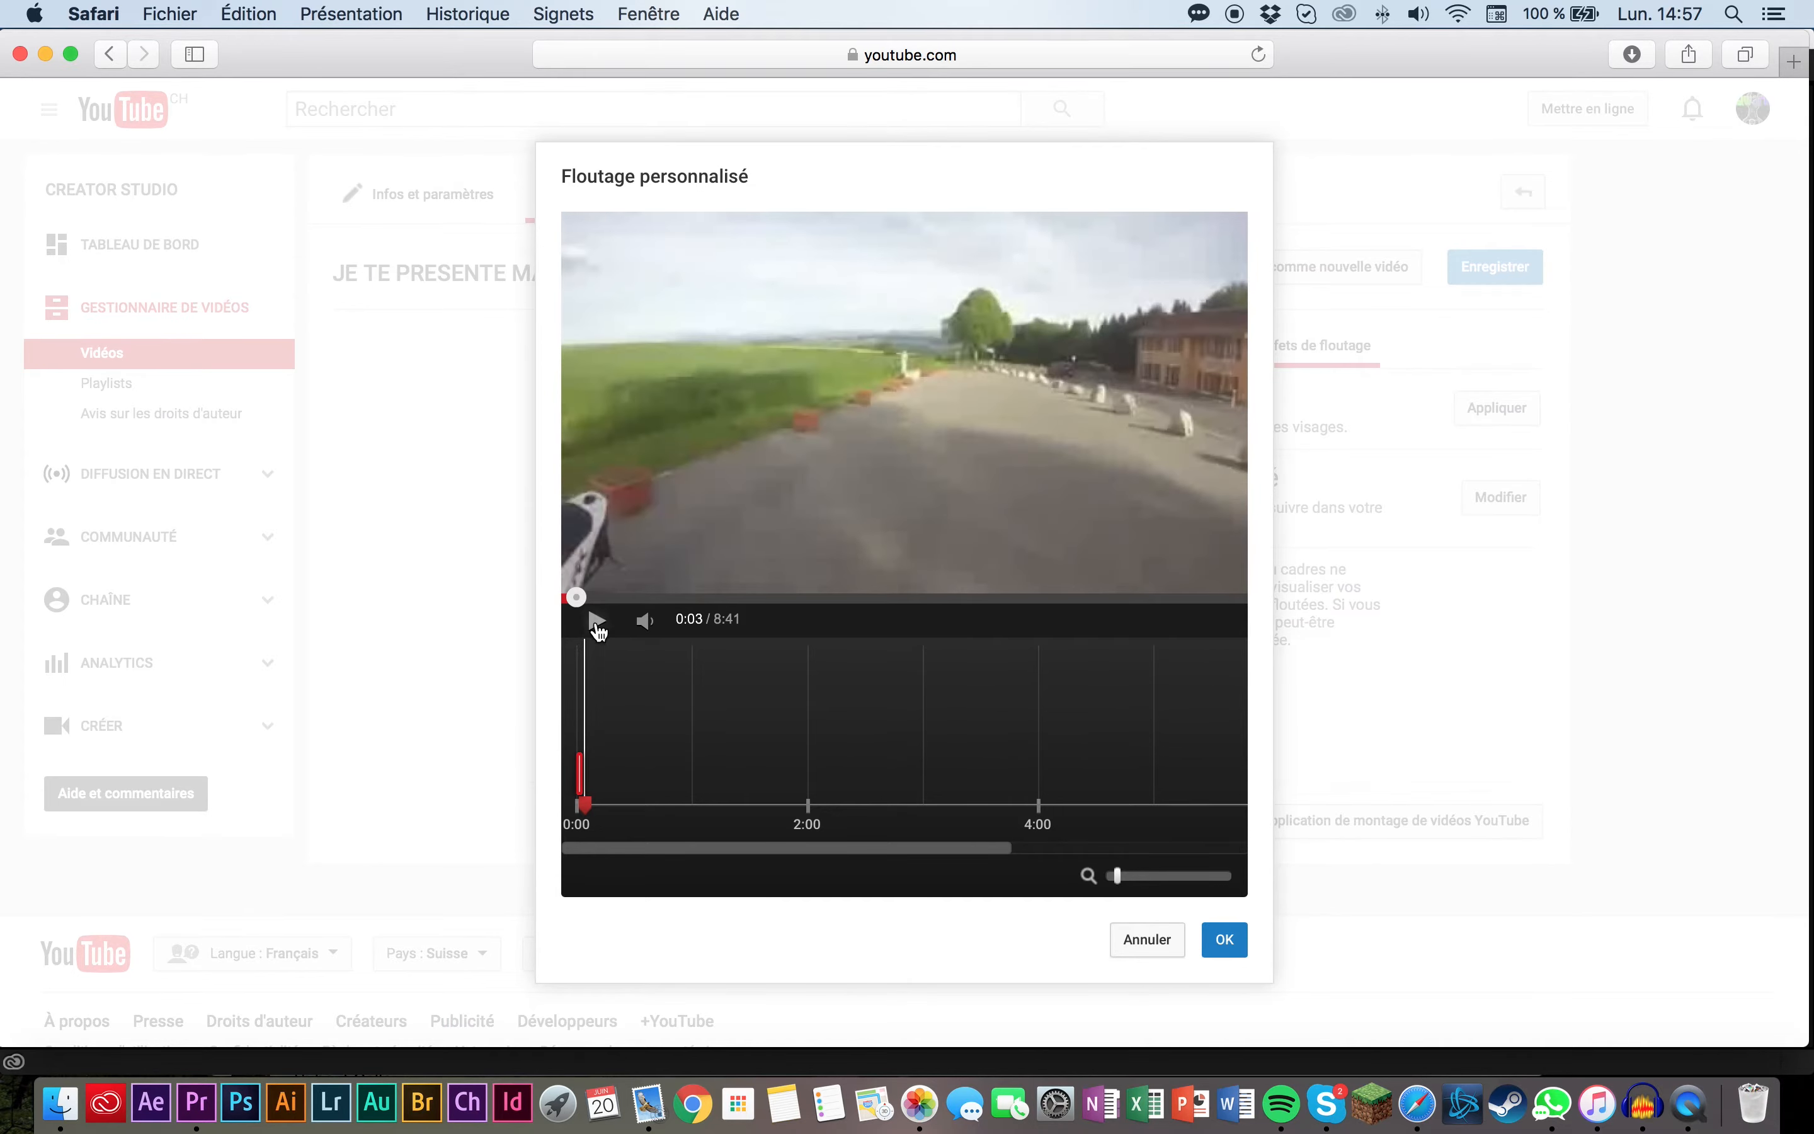
pyautogui.click(598, 631)
pyautogui.click(599, 631)
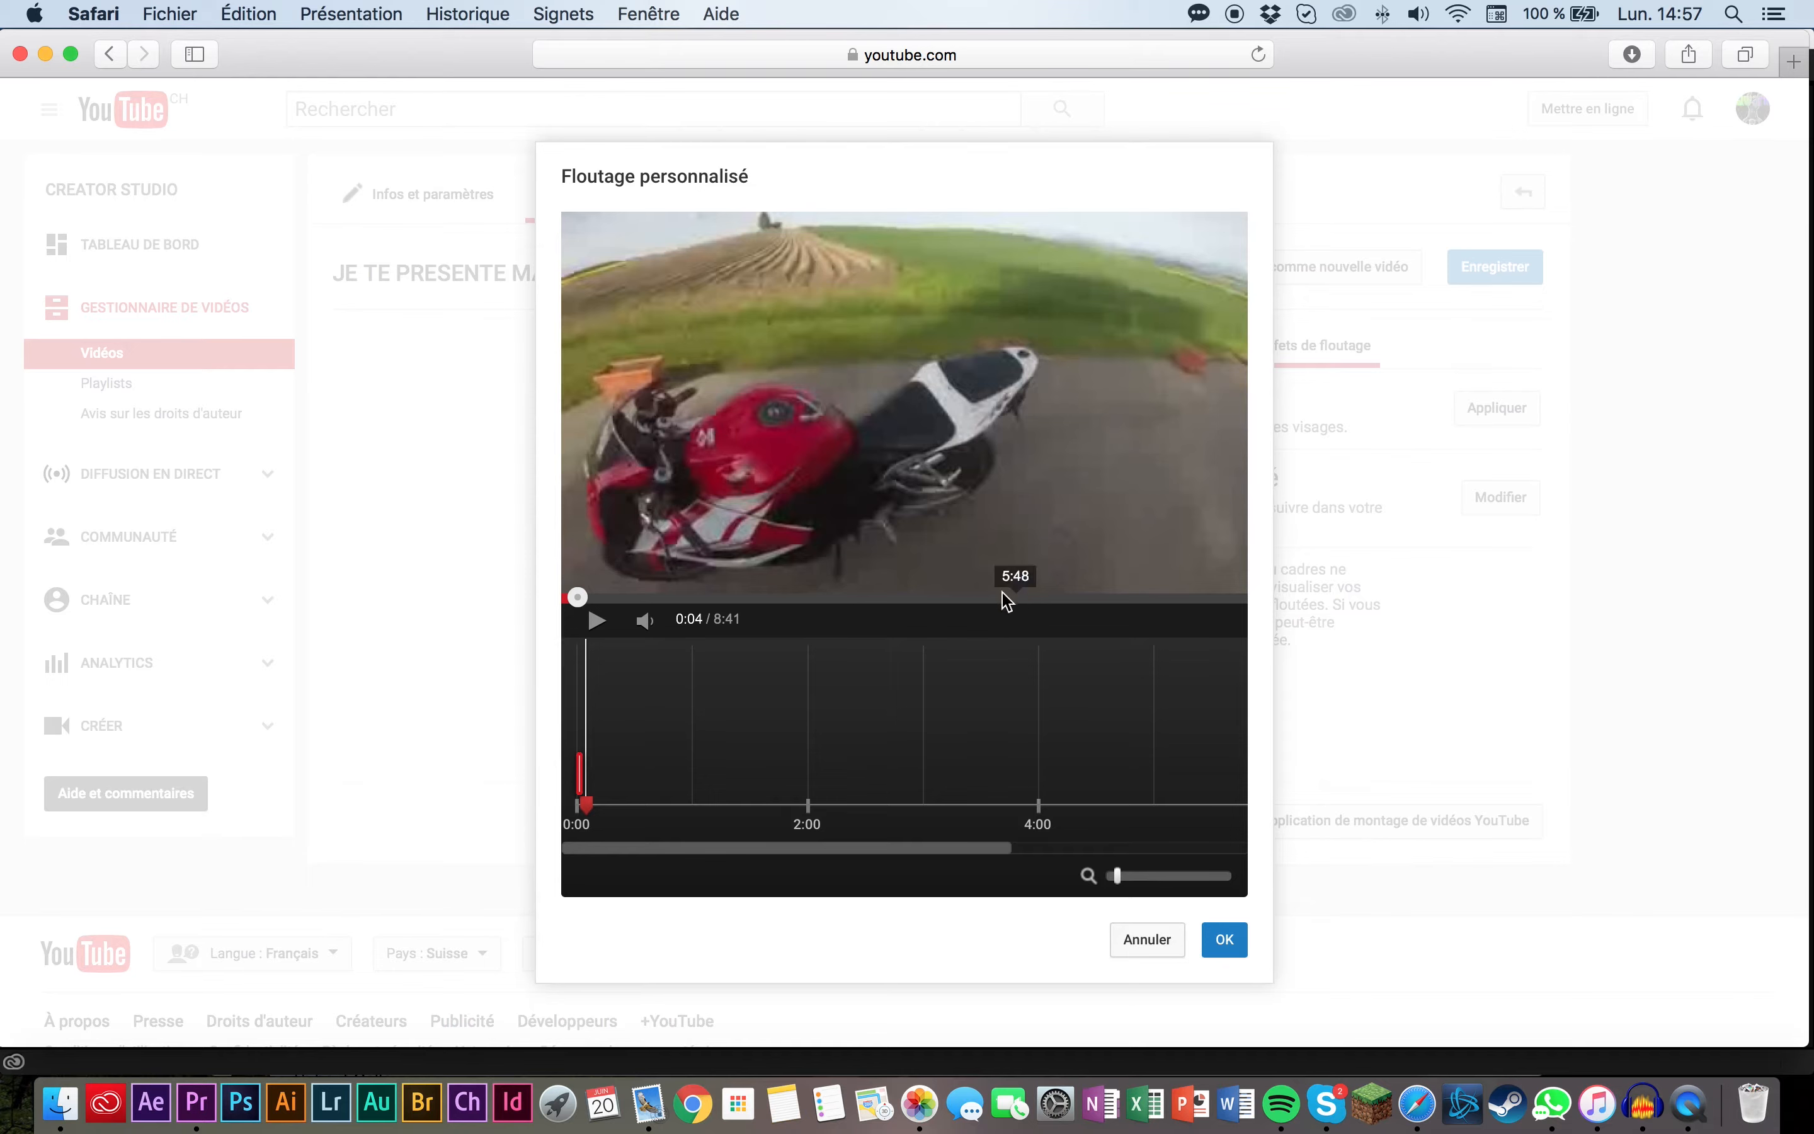
# Step: Draw another blur region over the whole motorcycle at 0:04 and adjust it to cover the bike
pyautogui.moveTo(1036, 319); pyautogui.dragTo(582, 574)
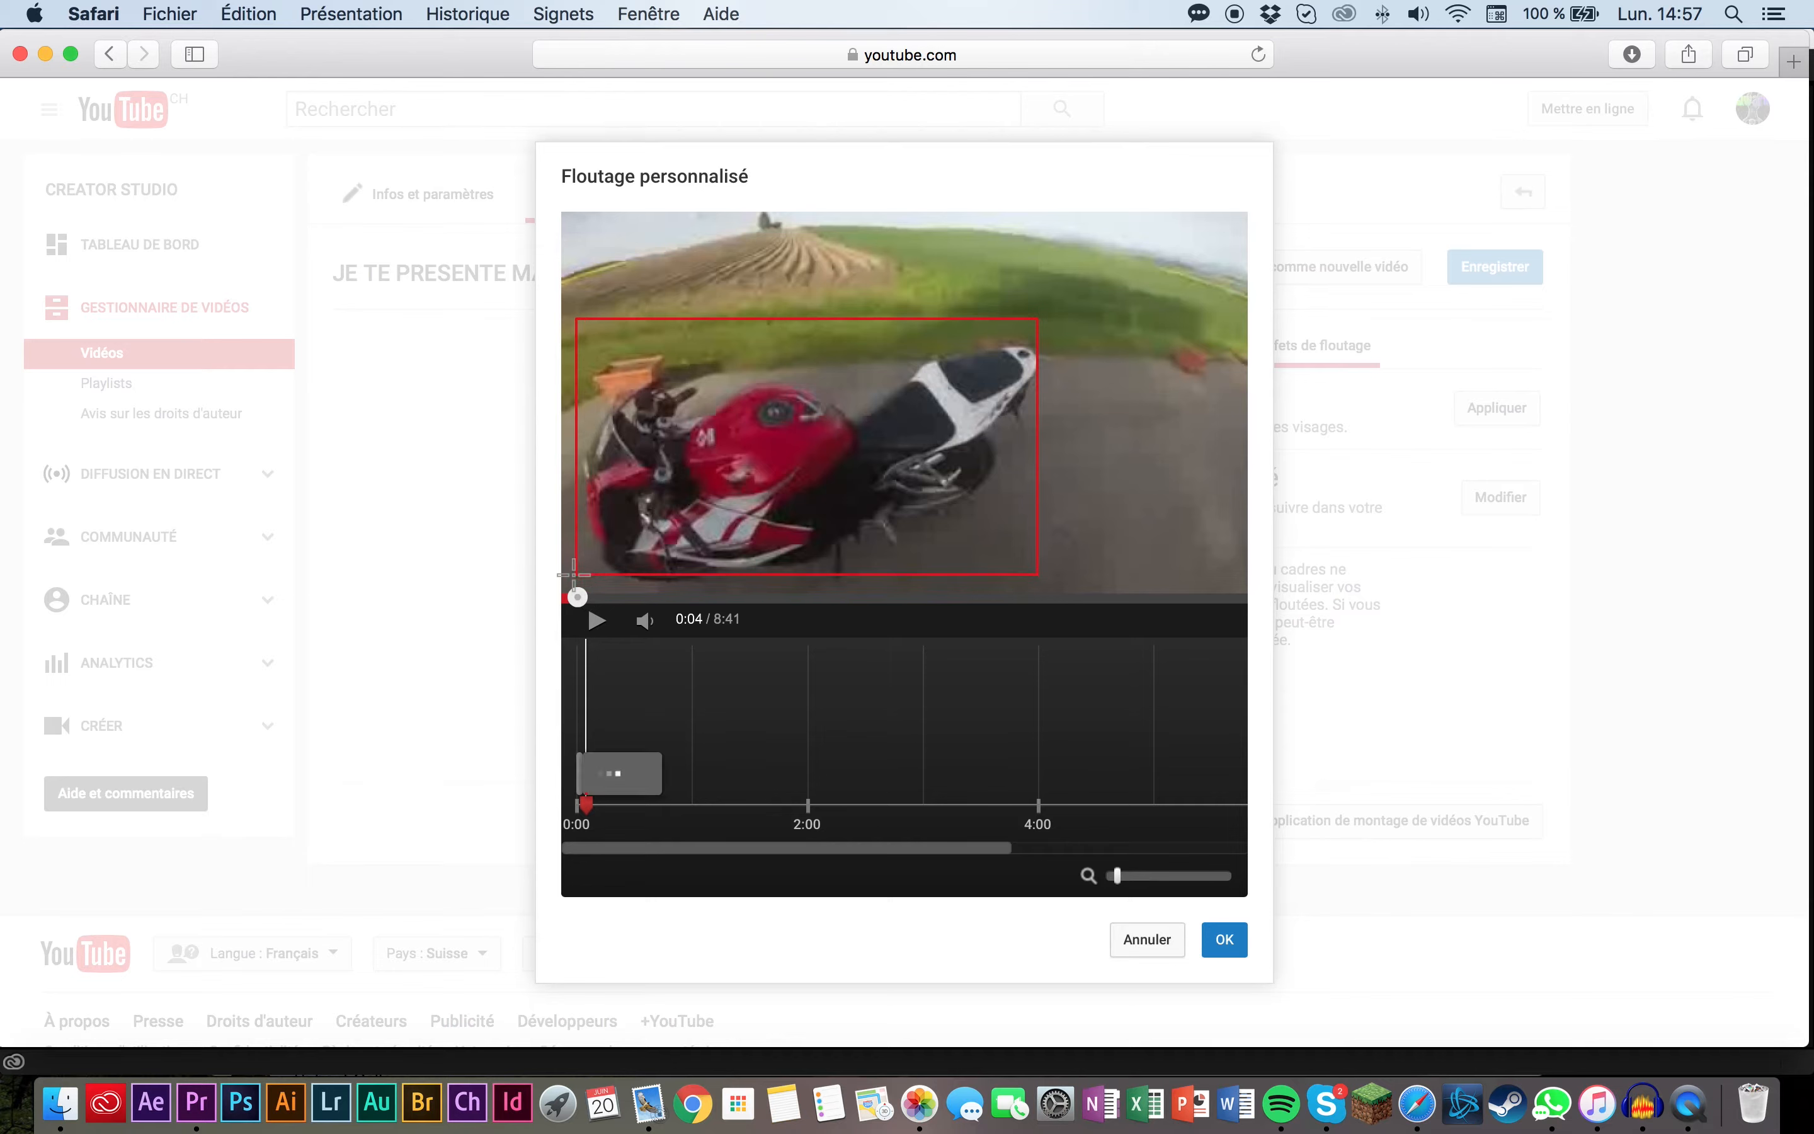
pyautogui.moveTo(766, 482); pyautogui.dragTo(1049, 335)
pyautogui.moveTo(766, 482); pyautogui.dragTo(1045, 332)
pyautogui.moveTo(828, 460); pyautogui.dragTo(840, 450)
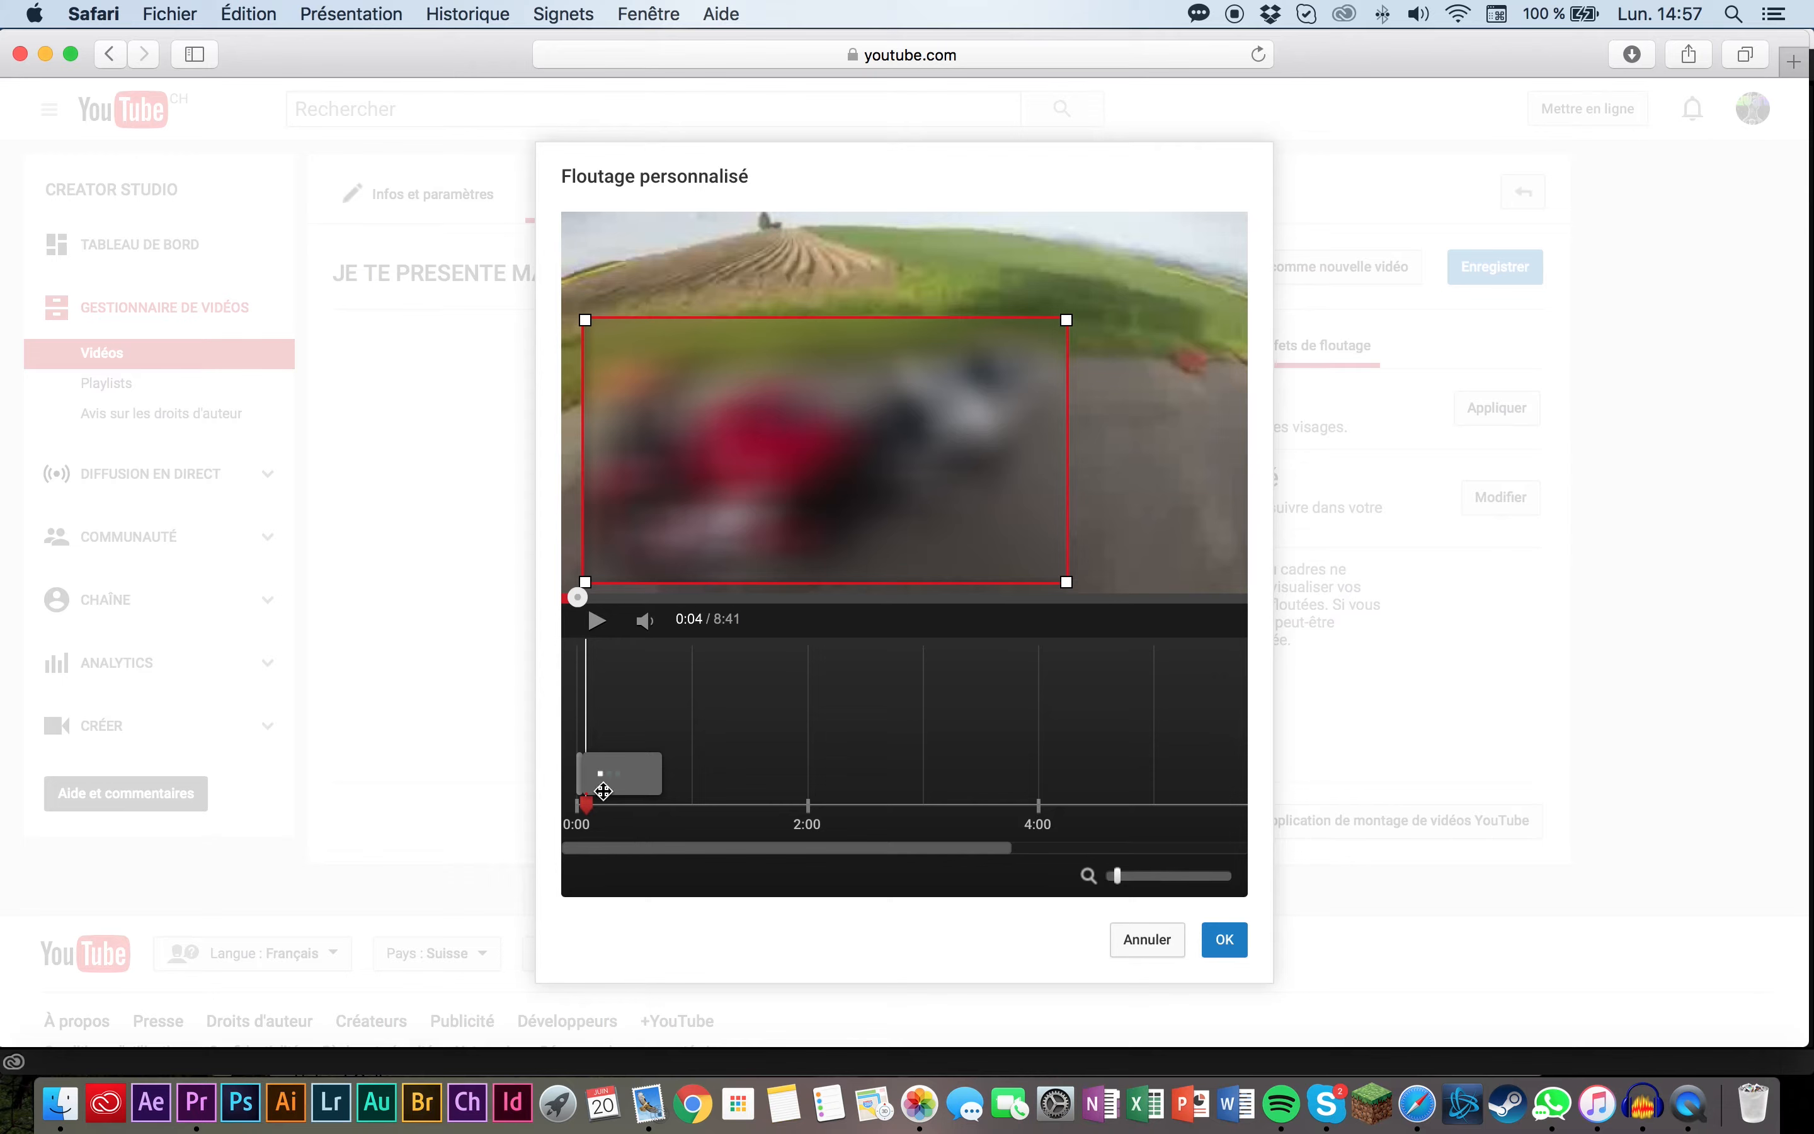
# Step: Play on, skip to a motorcycle shot just after 2:00, blur the bike there and play to check the tracking
pyautogui.click(597, 621)
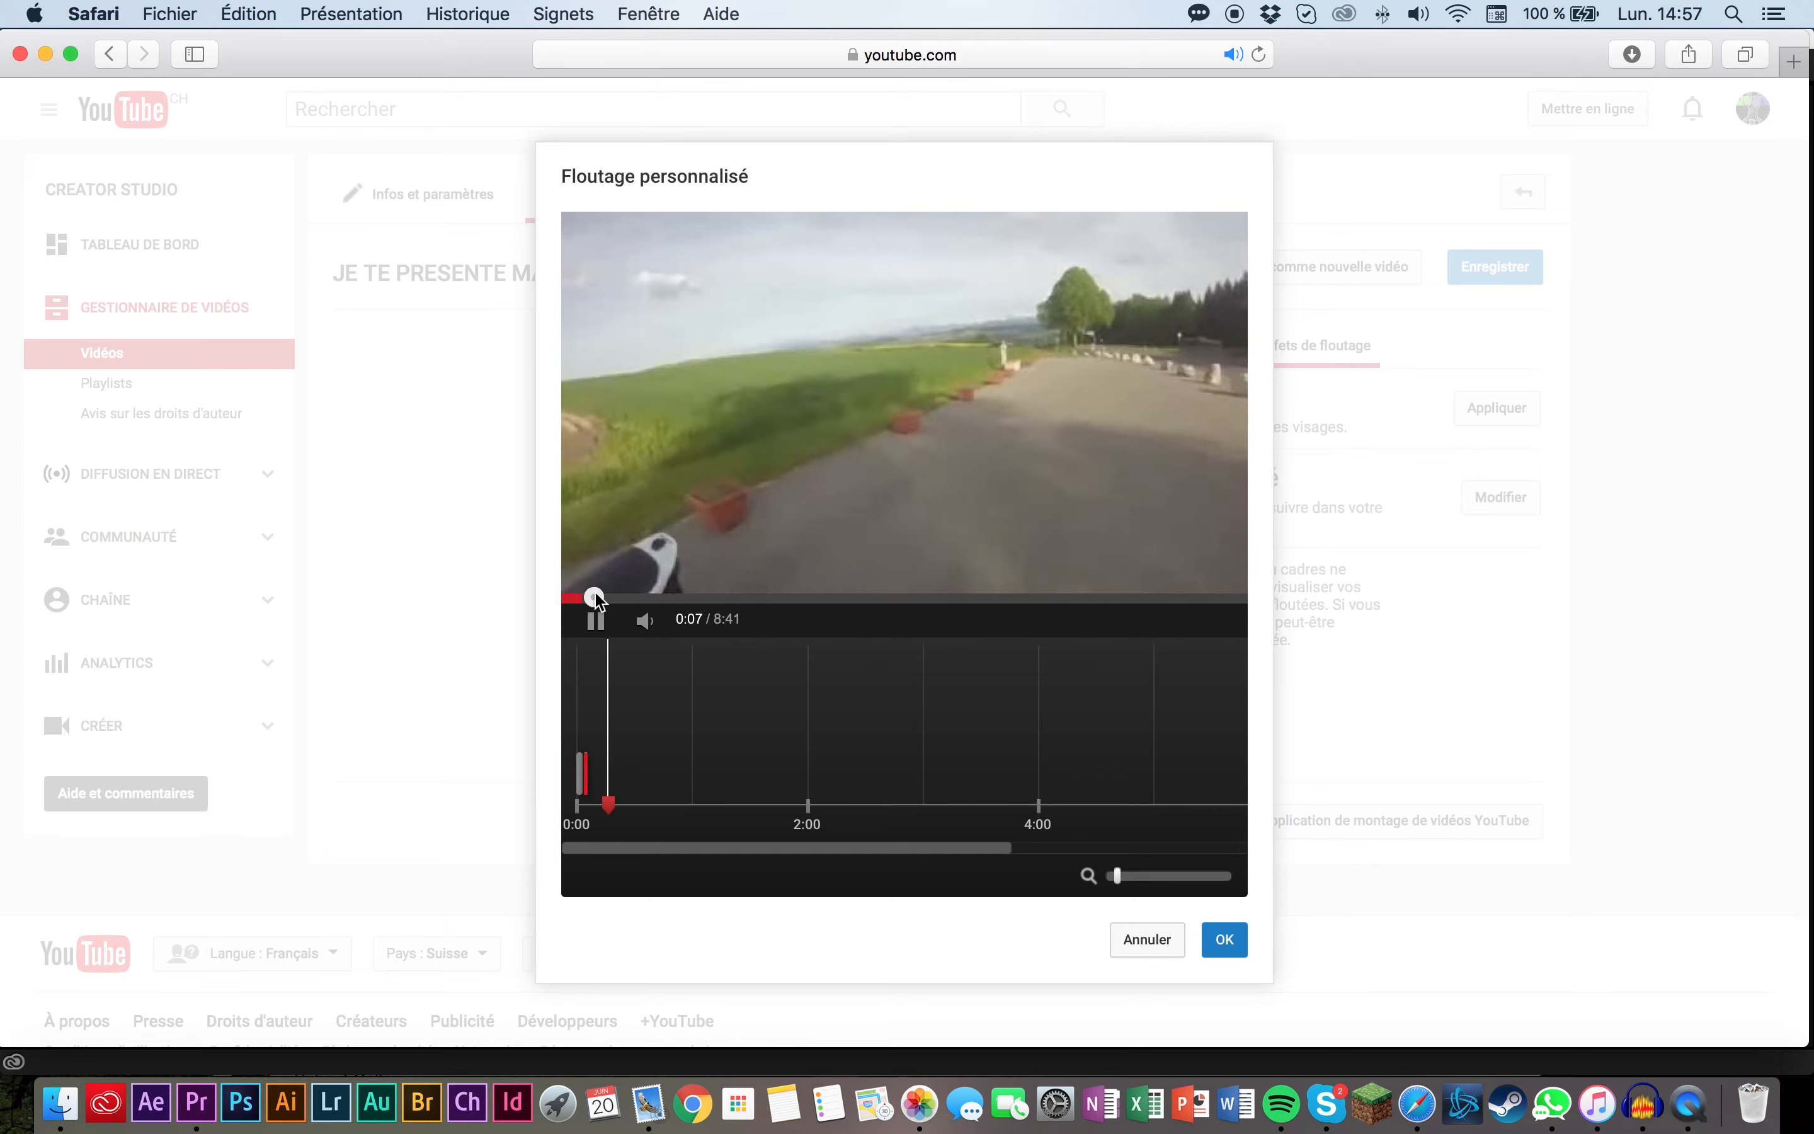
pyautogui.moveTo(592, 598); pyautogui.dragTo(678, 598)
pyautogui.click(725, 598)
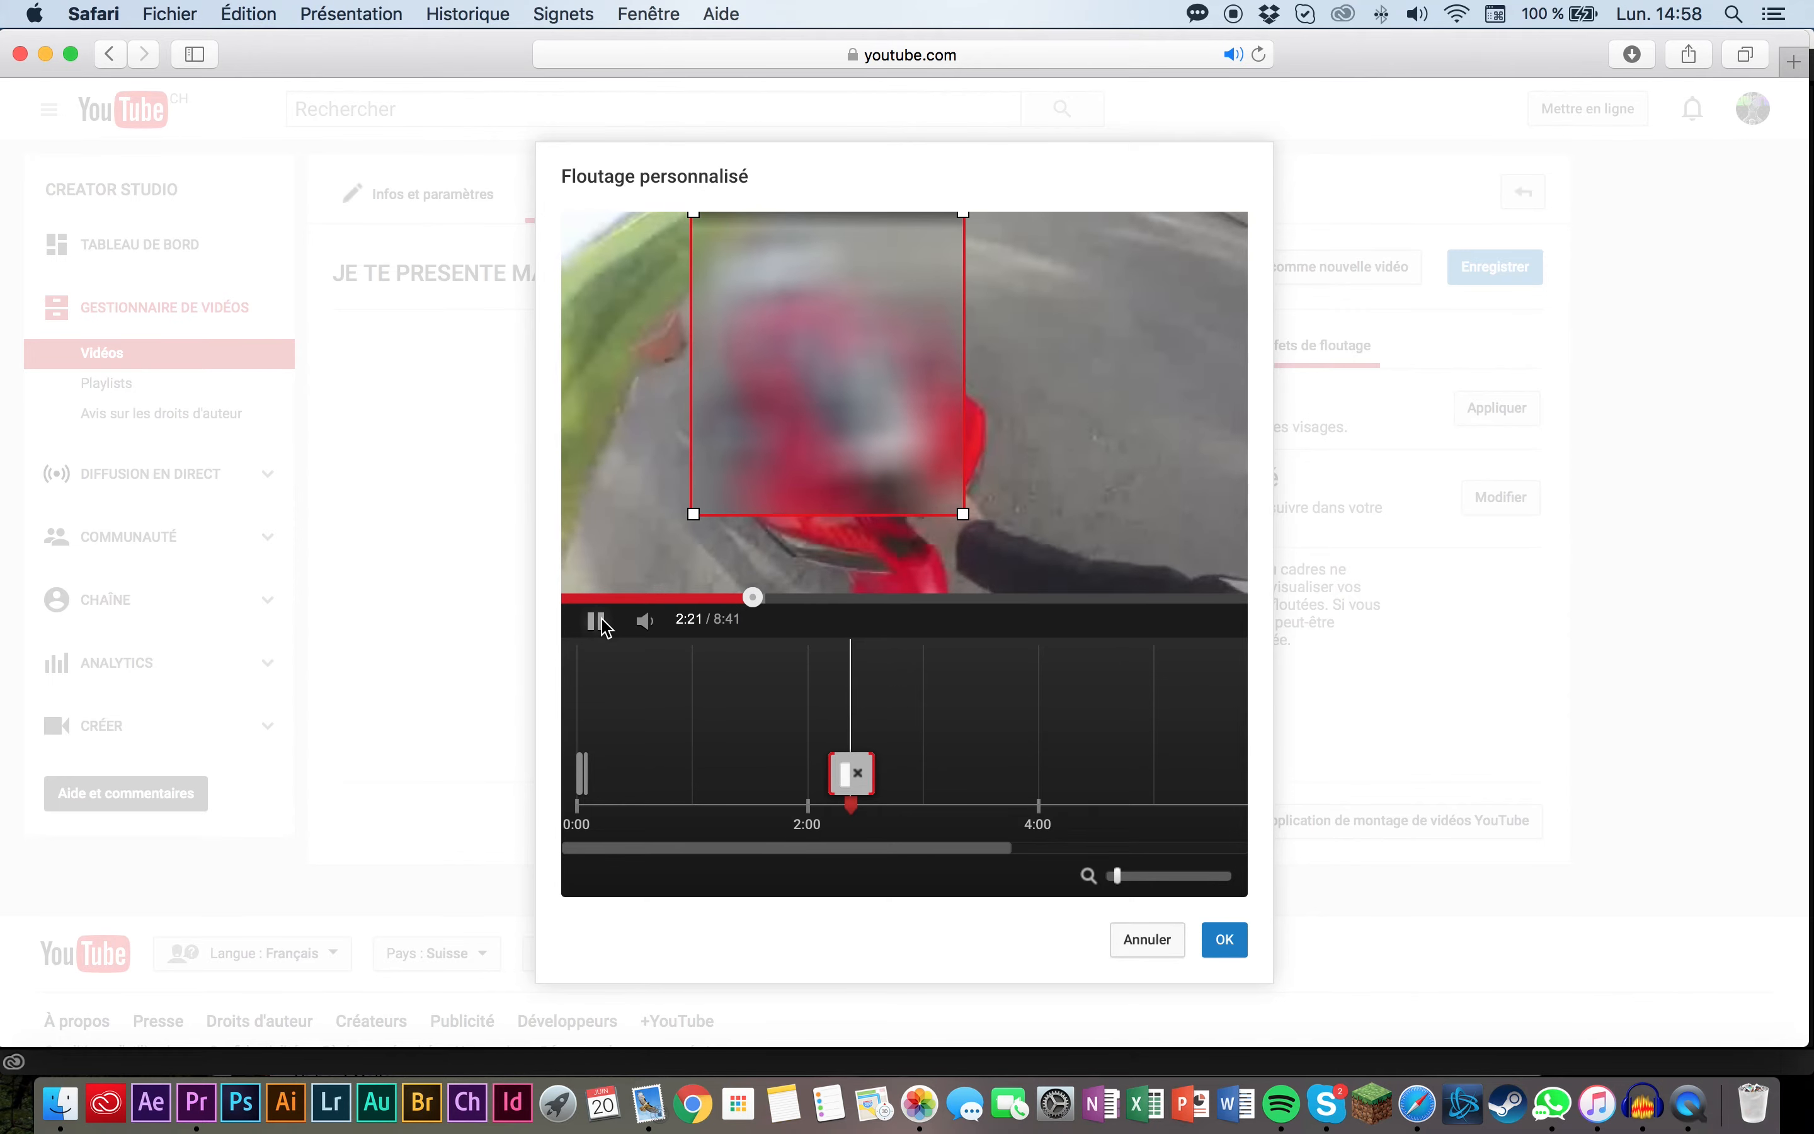
pyautogui.click(603, 622)
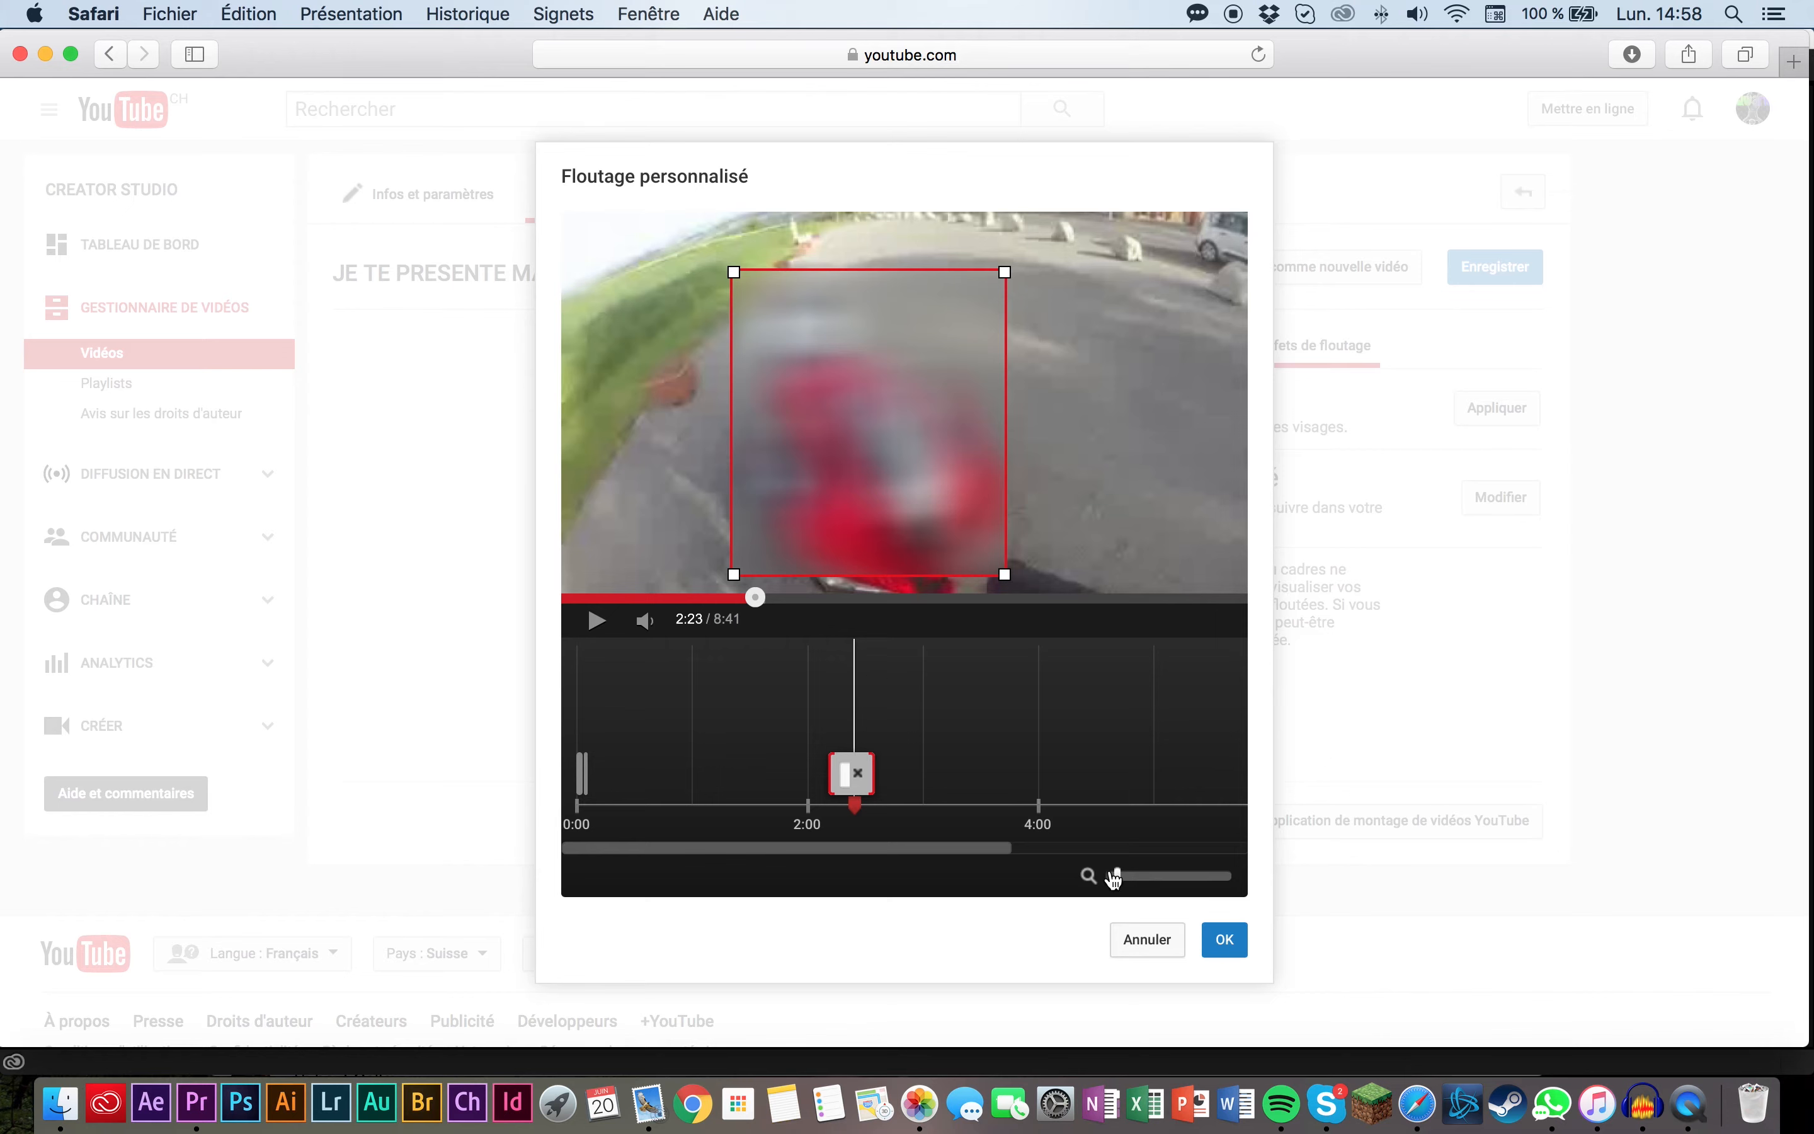
# Step: Remove the blur region after 2:00 and cancel the custom blurring
pyautogui.click(859, 772)
pyautogui.click(589, 772)
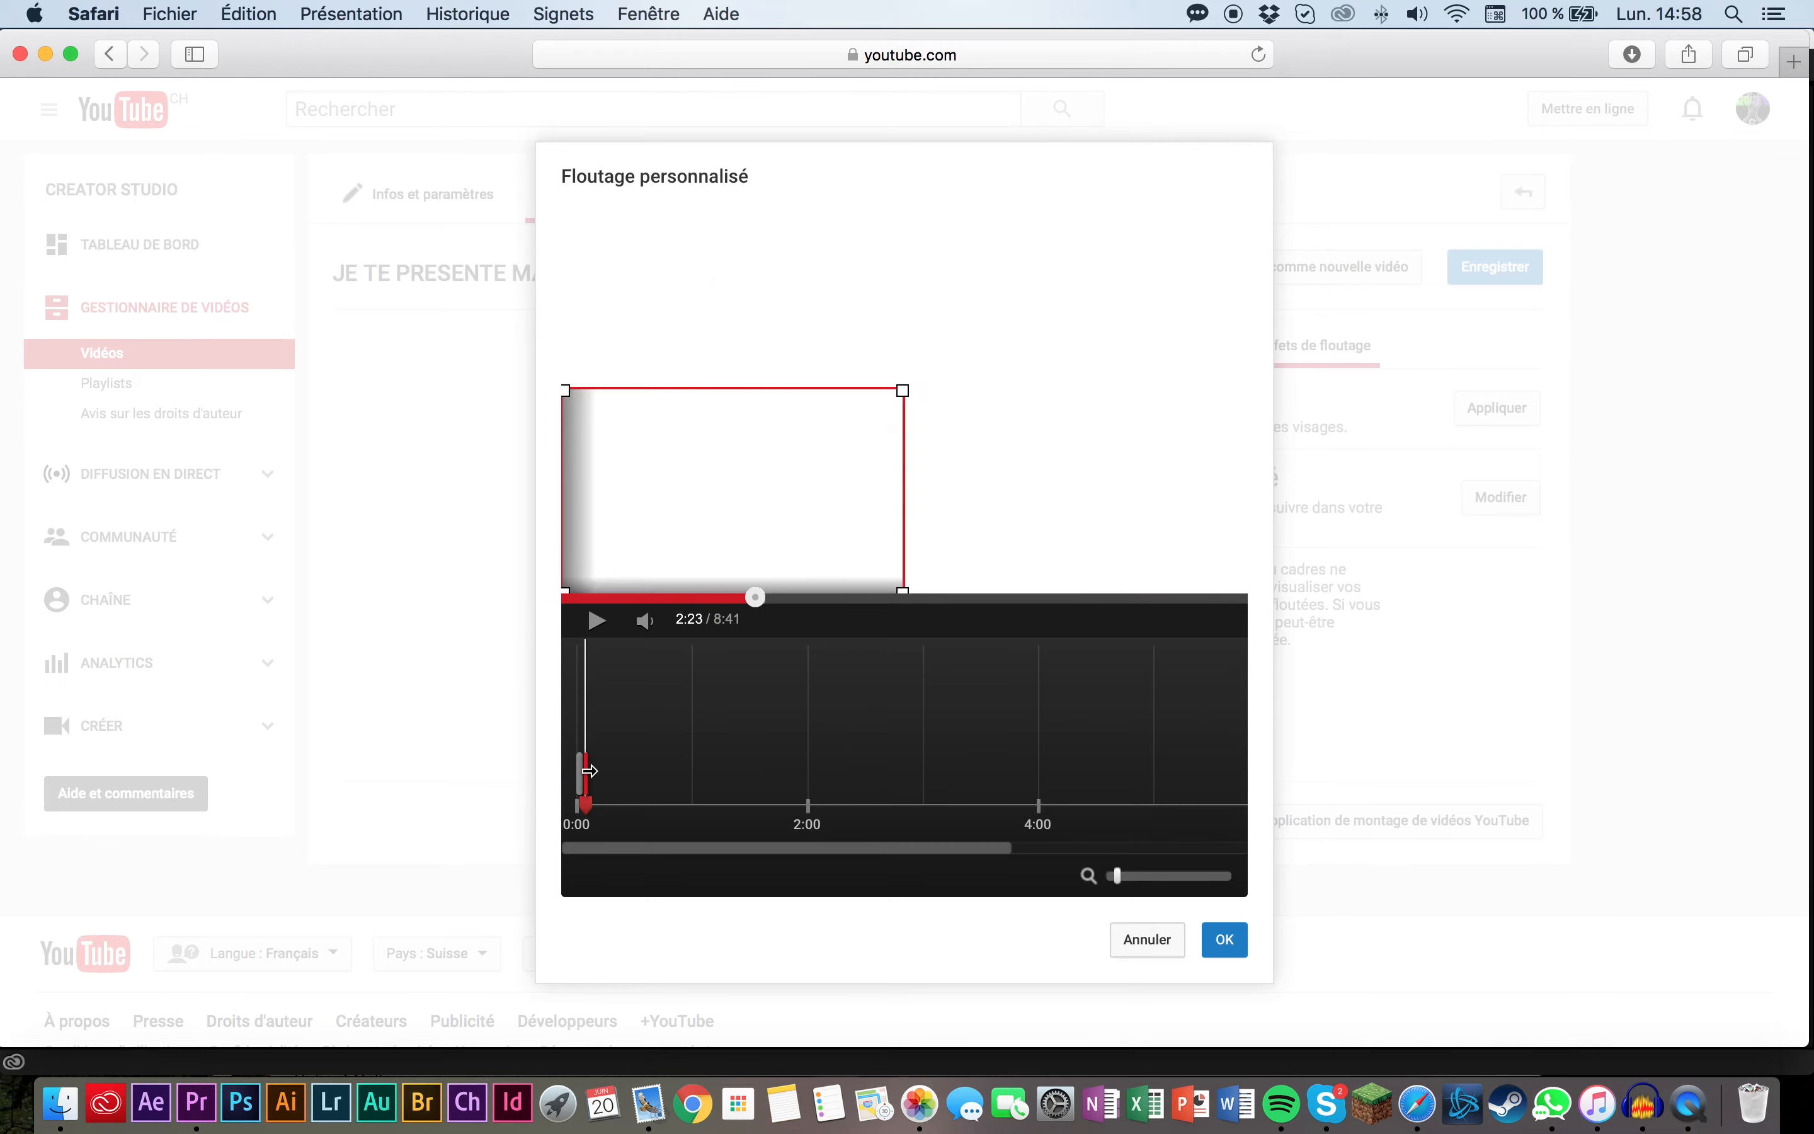
pyautogui.click(1158, 938)
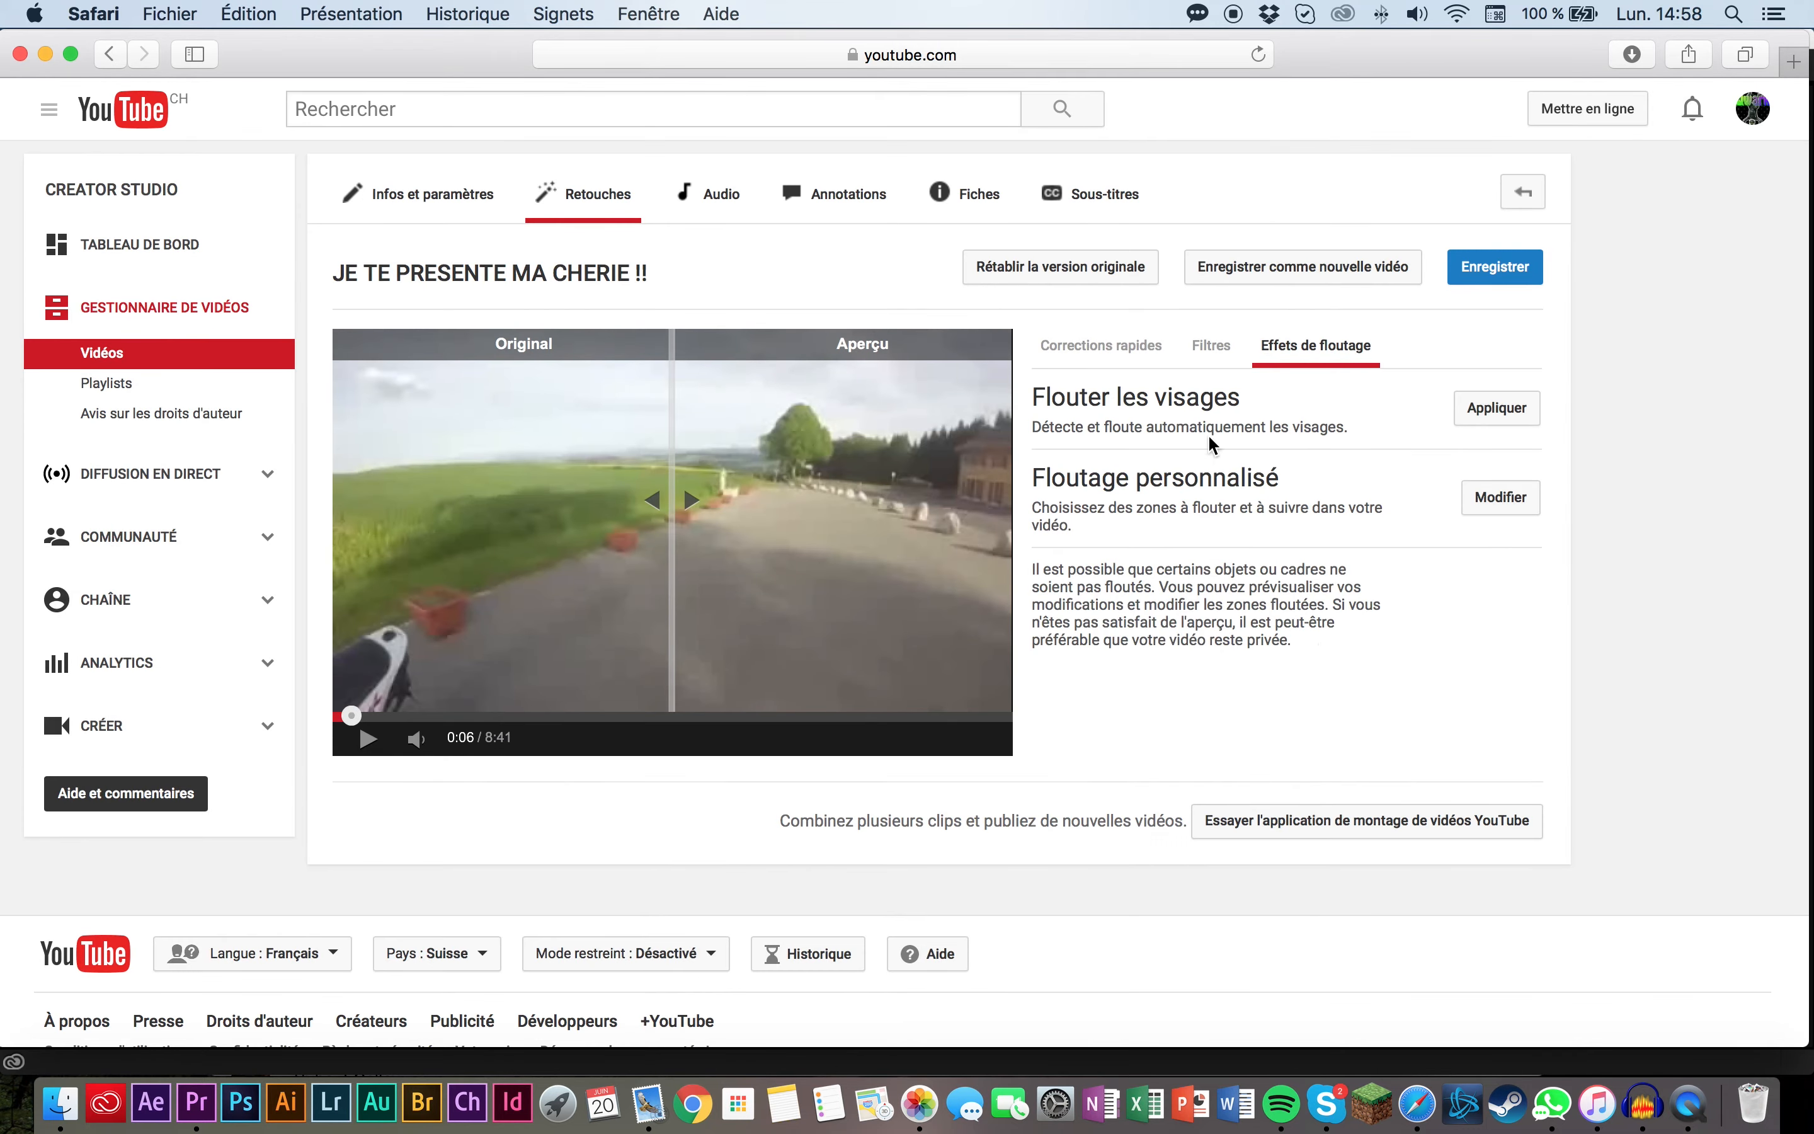
# Step: Apply the pixelation filter to the video, then pause the preview and widen the filtered side of the before/after comparison
pyautogui.click(1212, 346)
pyautogui.scroll(-3, 1312, 622)
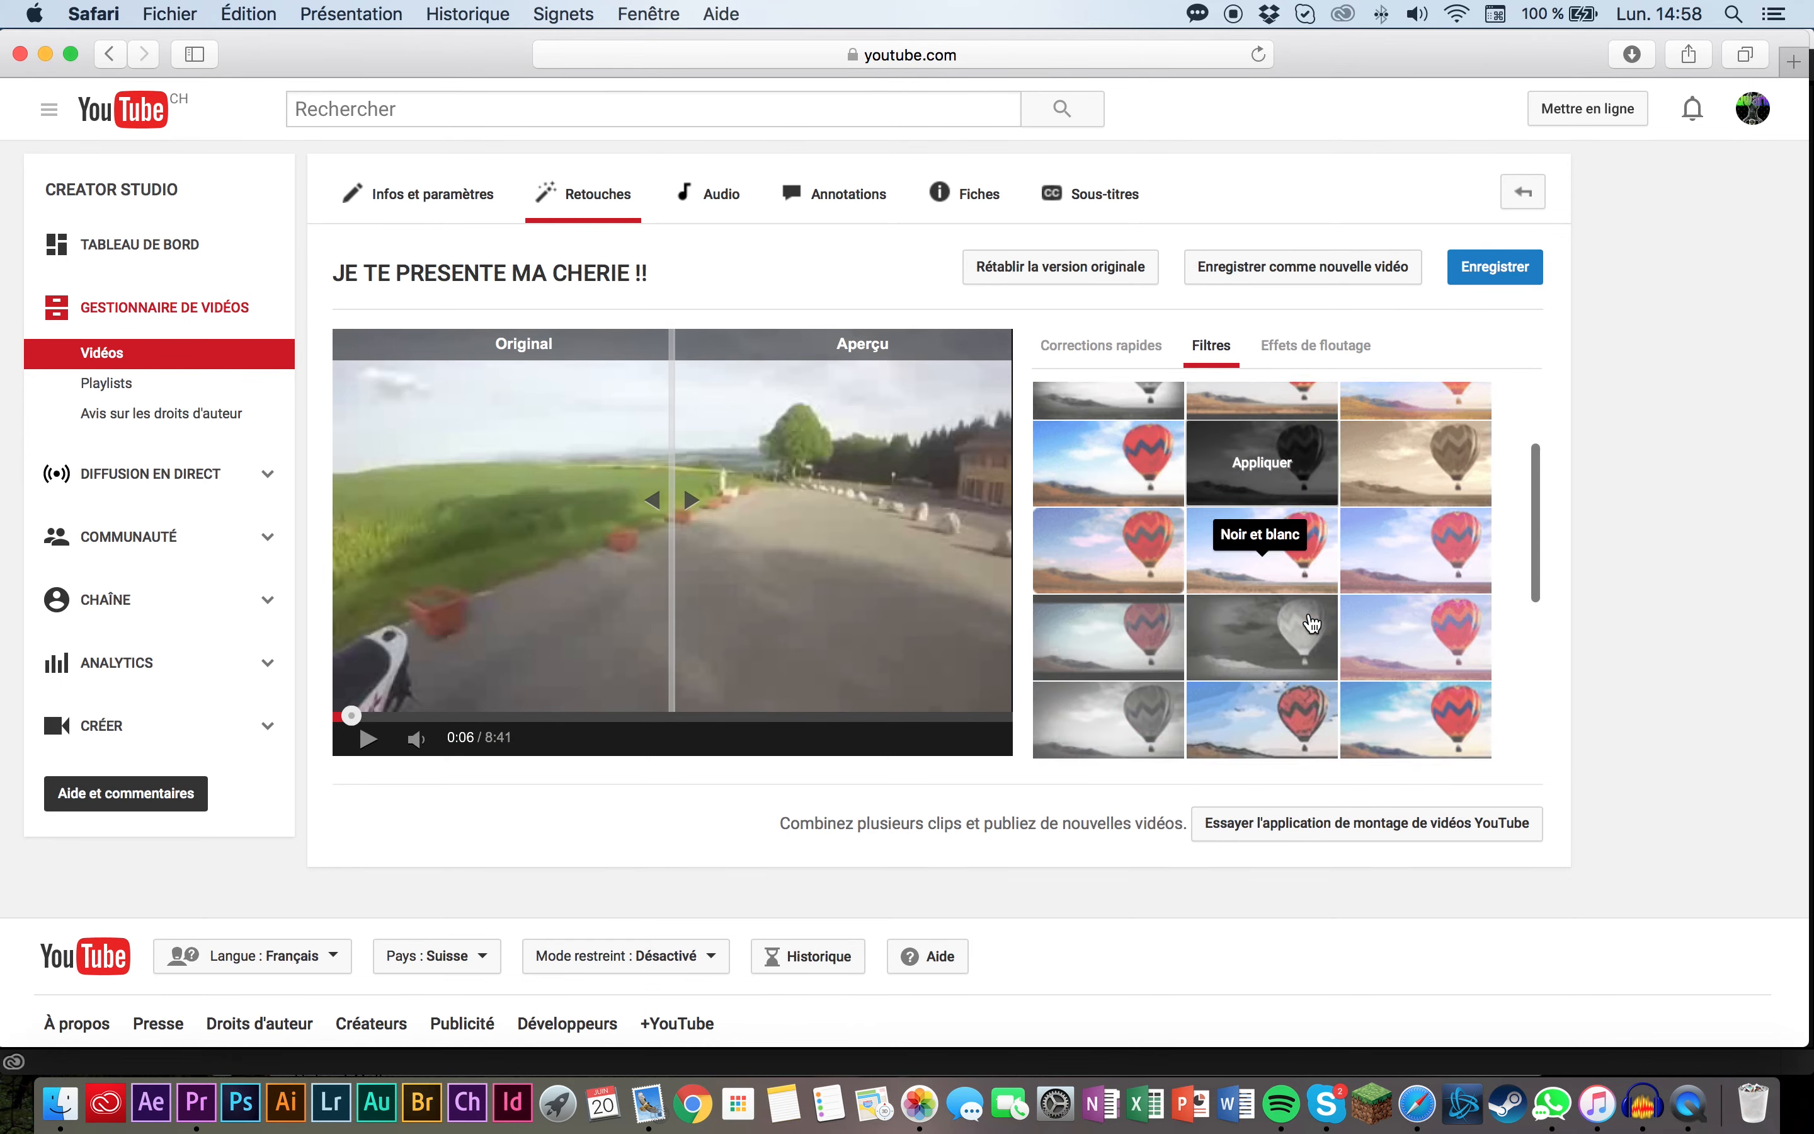
pyautogui.scroll(-3, 1312, 622)
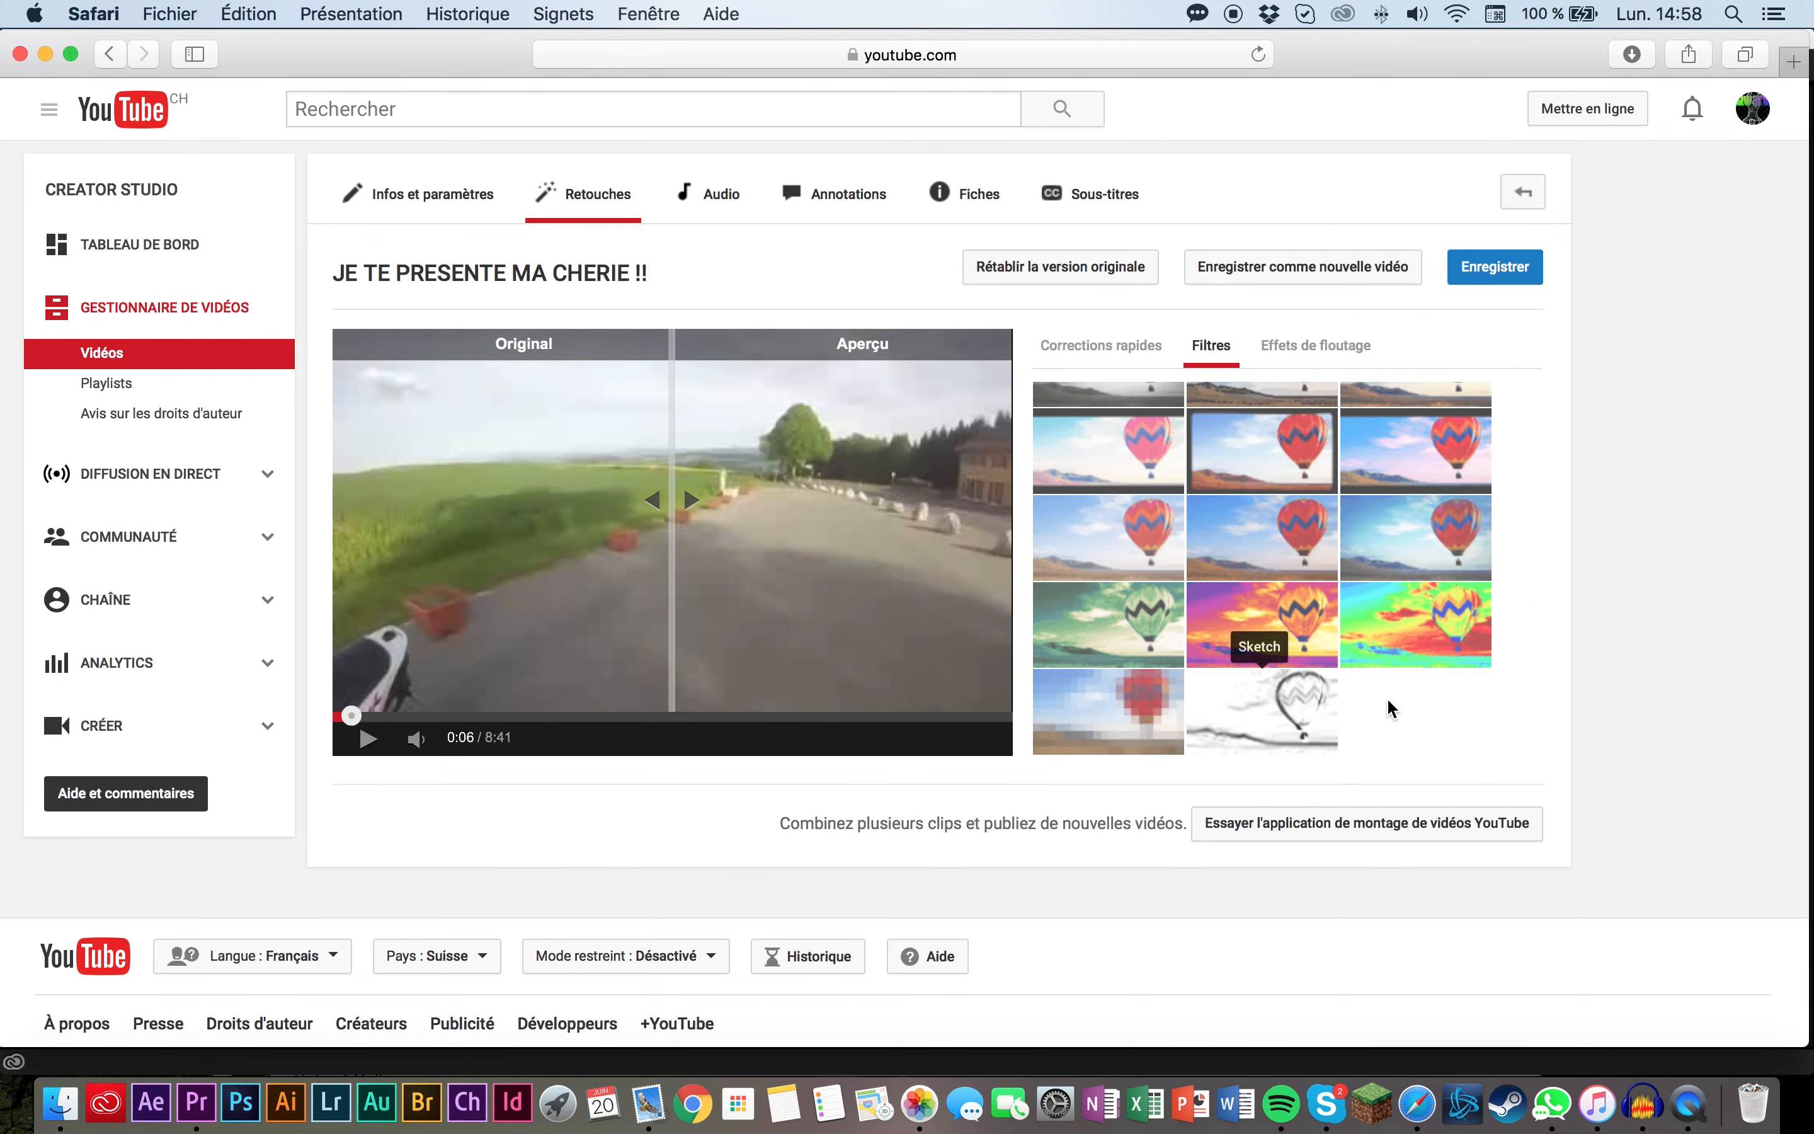
pyautogui.click(1124, 708)
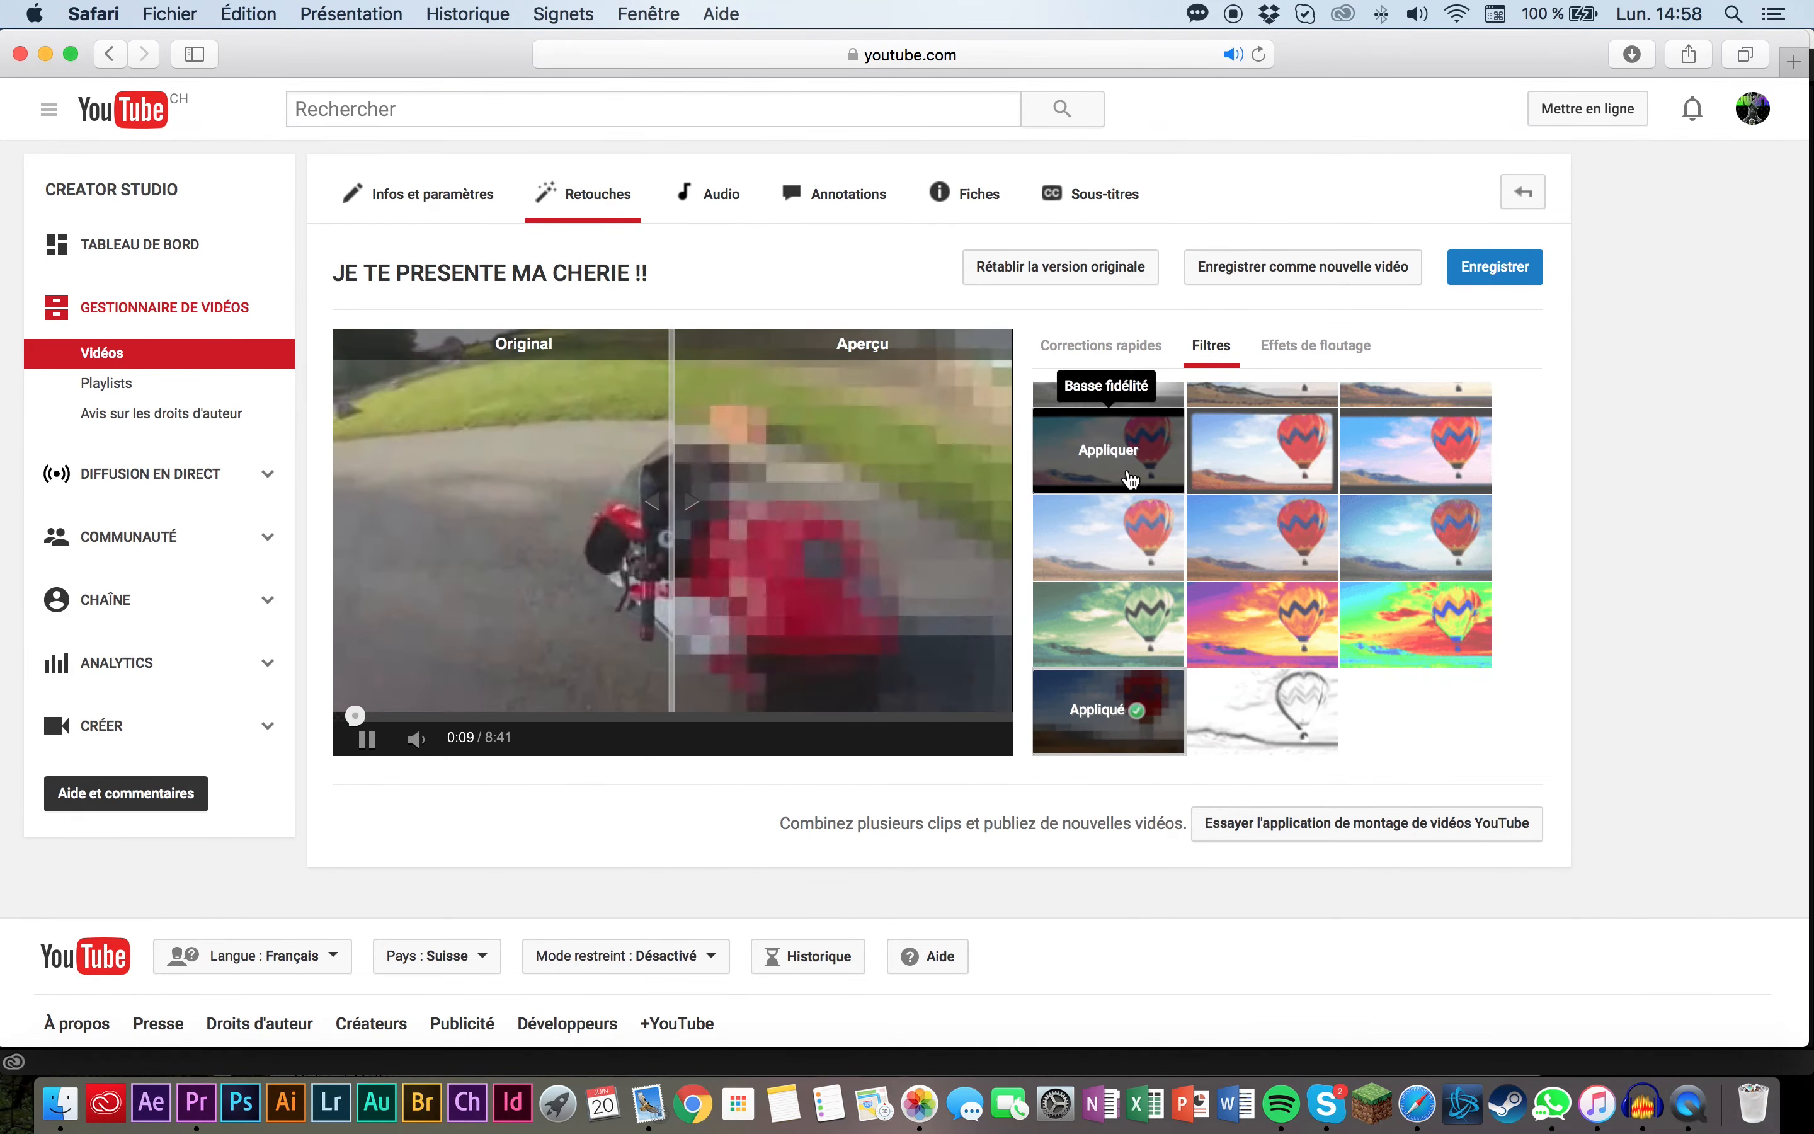
pyautogui.click(366, 739)
pyautogui.moveTo(664, 504); pyautogui.dragTo(364, 498)
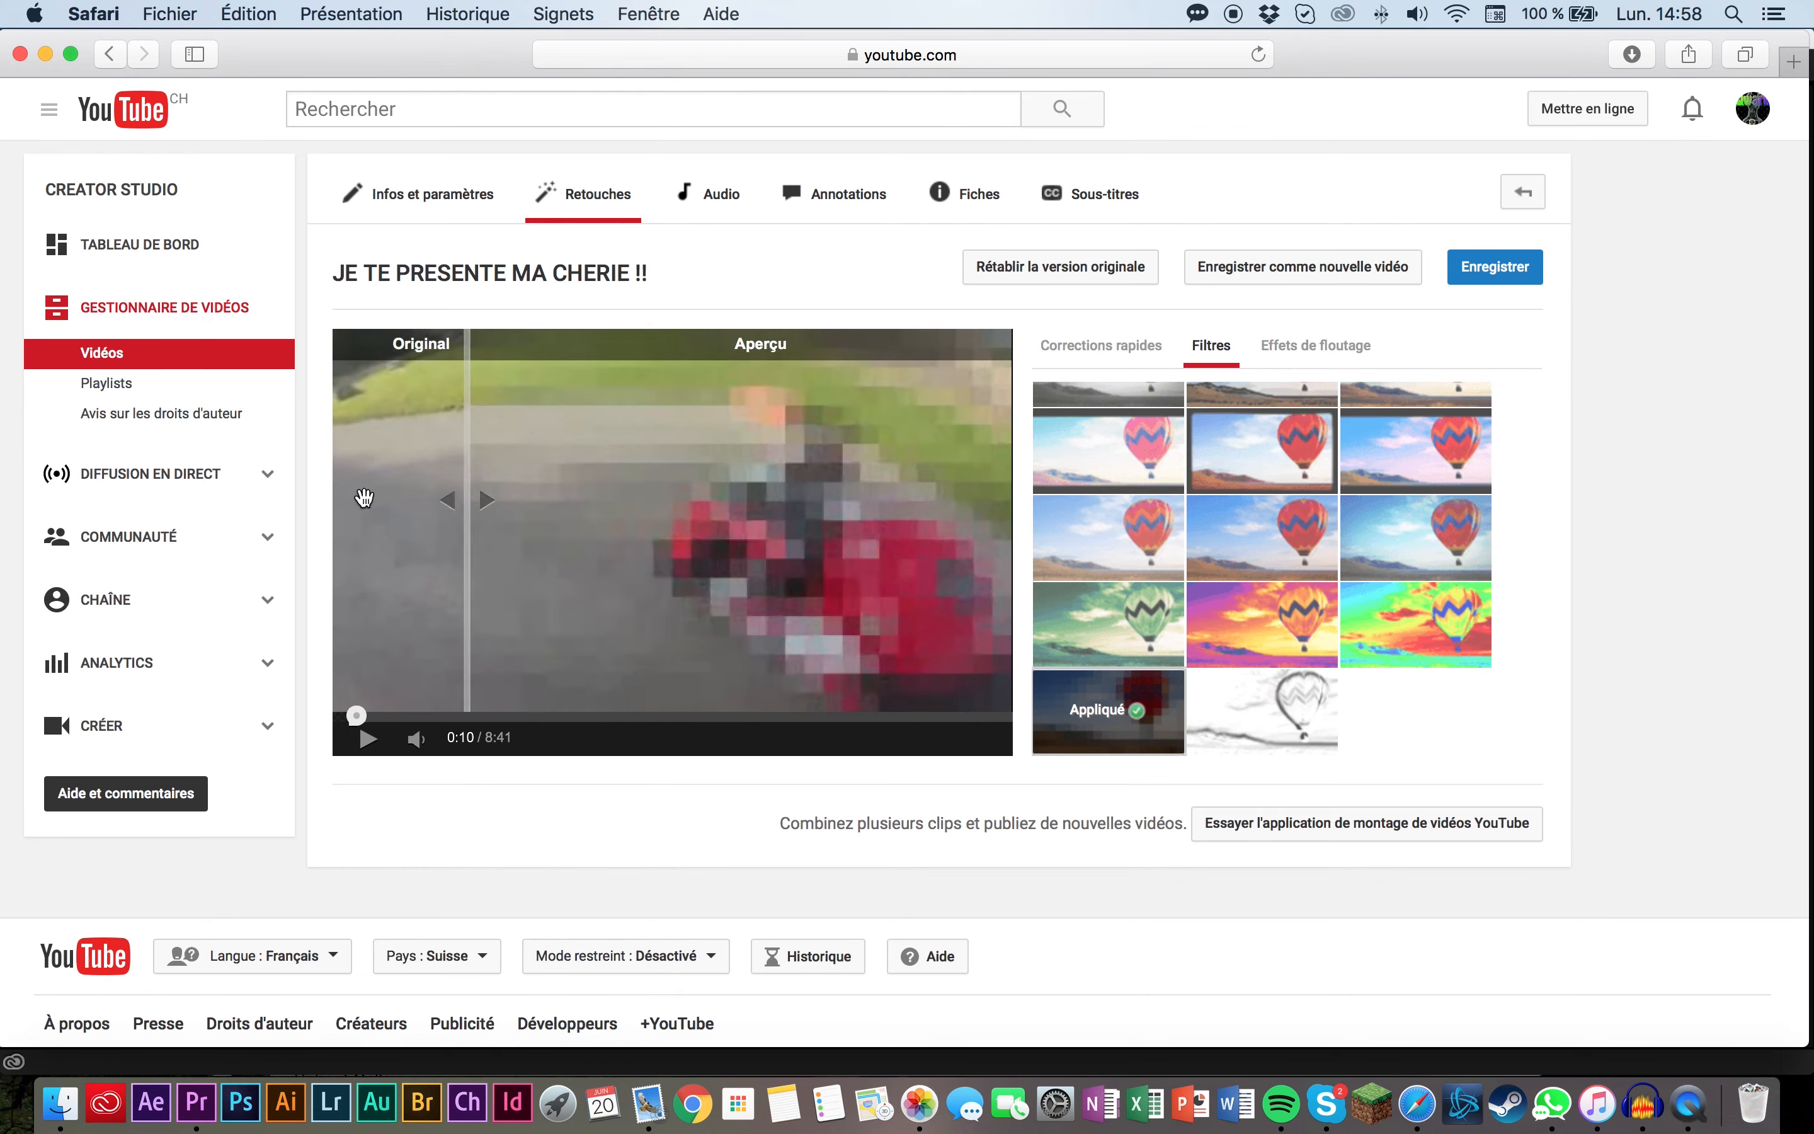